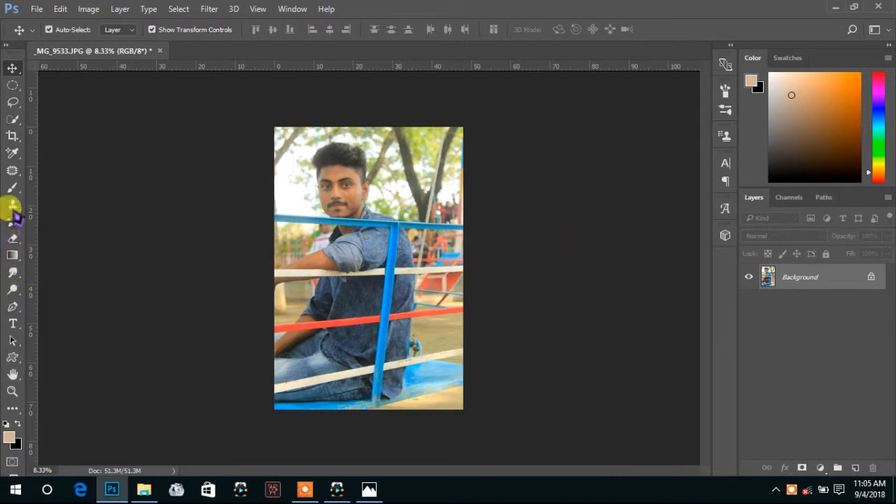
Start a Pen tool path at the photo's left edge and trace the blue rail's upper edge to the man's chin
click(13, 308)
scroll(234, 240, up, 2)
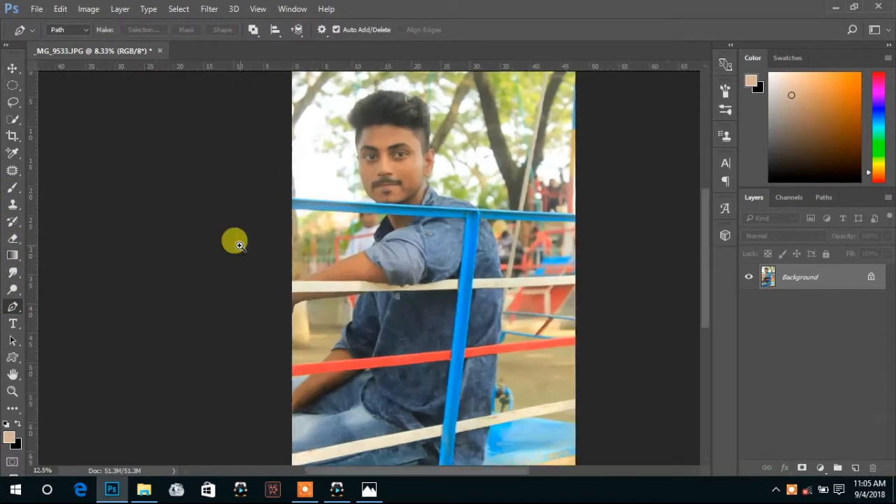
scroll(290, 257, up, 3)
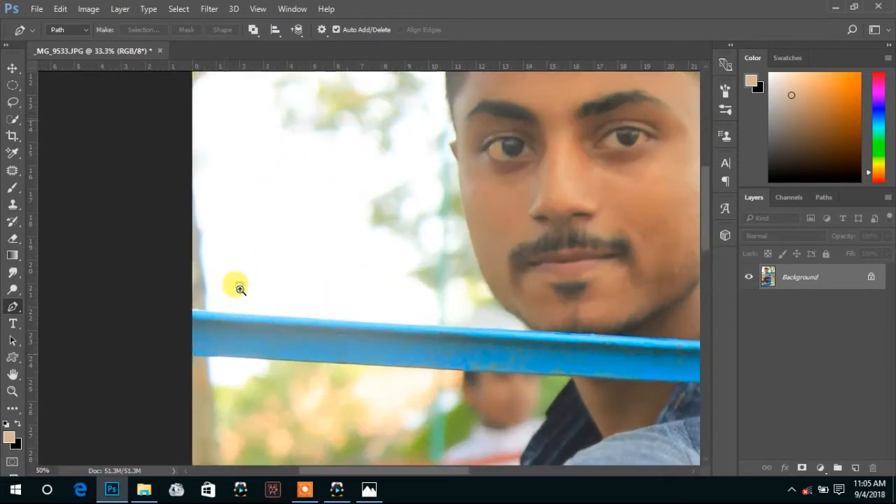
drag(347, 354, 315, 324)
drag(480, 456, 378, 259)
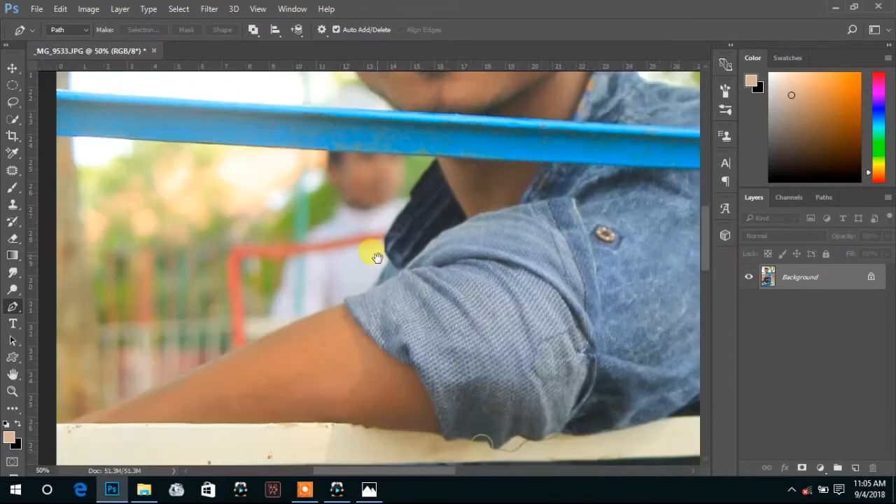
drag(244, 364, 351, 274)
drag(240, 210, 282, 482)
drag(250, 308, 252, 320)
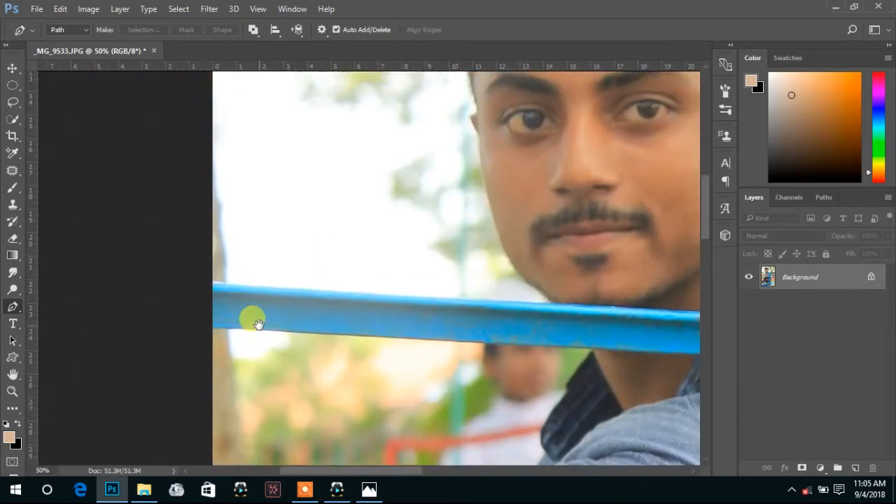
ctrl+click(235, 310)
ctrl+click(235, 310)
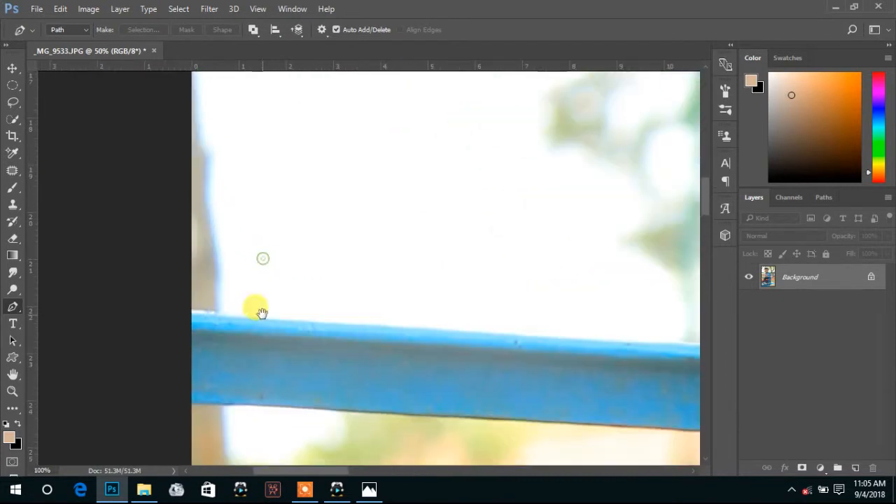
click(189, 310)
drag(556, 324, 257, 321)
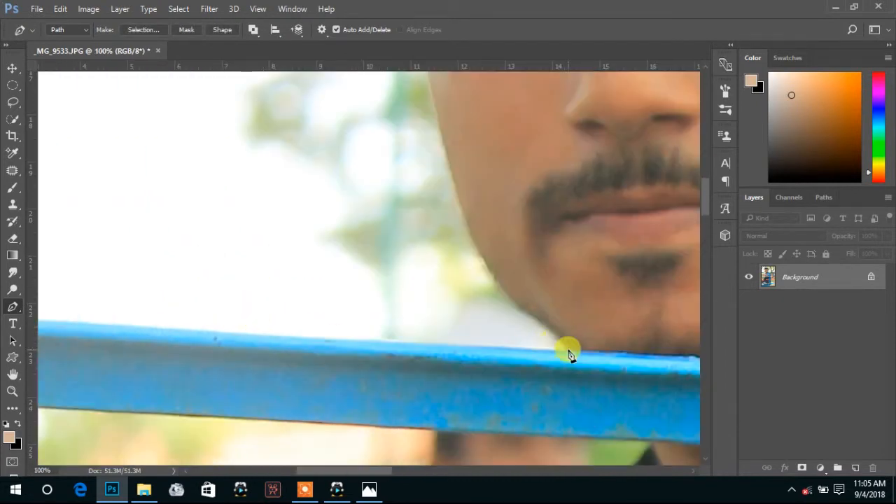
click(568, 349)
drag(565, 351, 706, 356)
Continue the path from the chin up the jawline and cheek to the ear on the photo's left side
drag(644, 348, 285, 309)
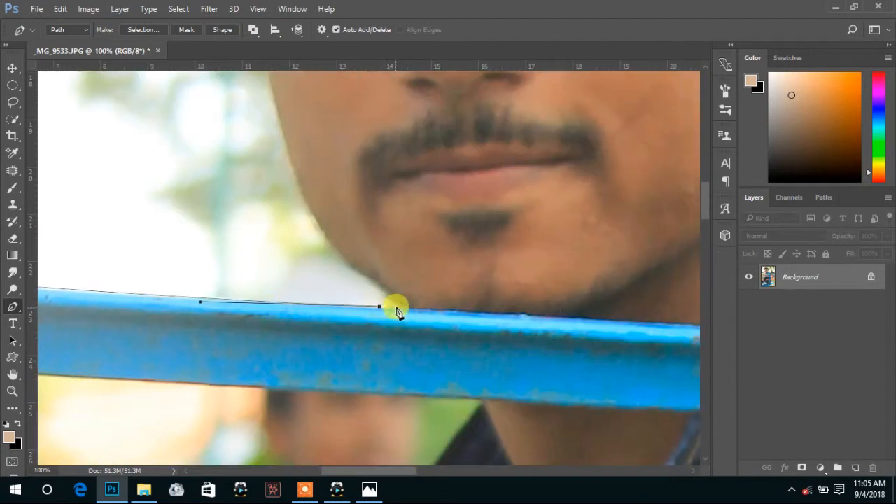
drag(349, 275, 367, 295)
drag(328, 211, 361, 275)
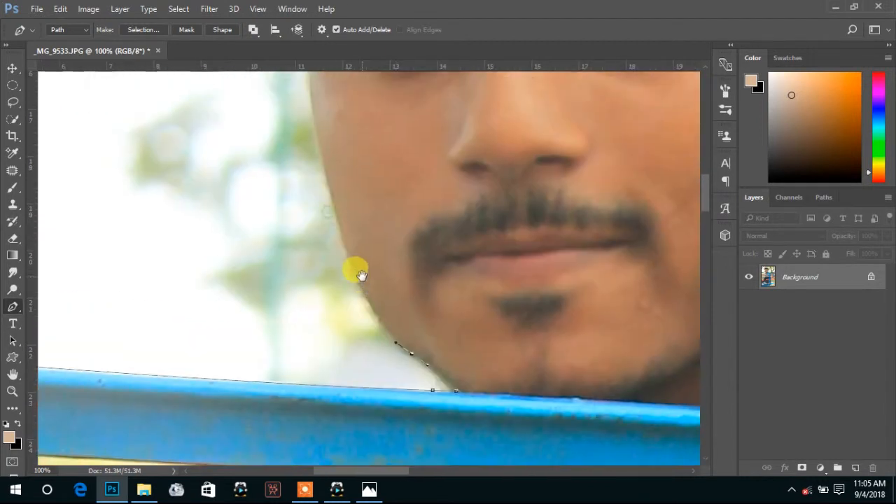
click(361, 296)
click(339, 224)
drag(320, 145, 320, 227)
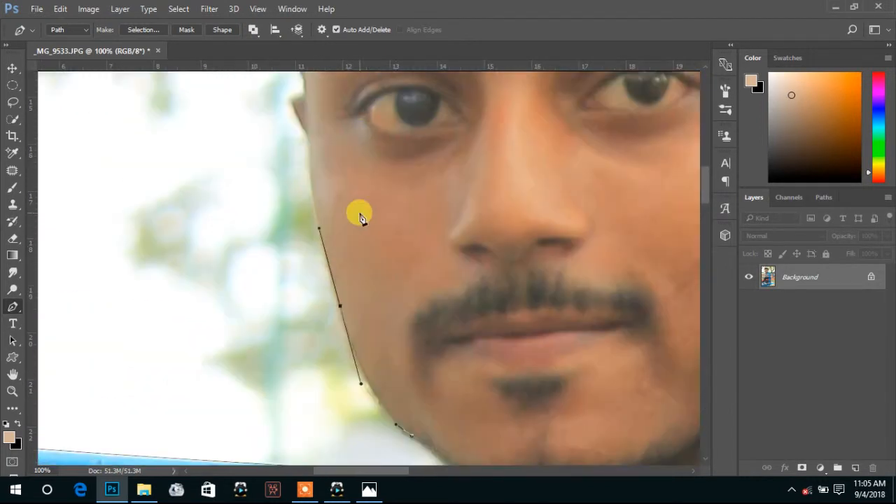
drag(297, 110, 326, 280)
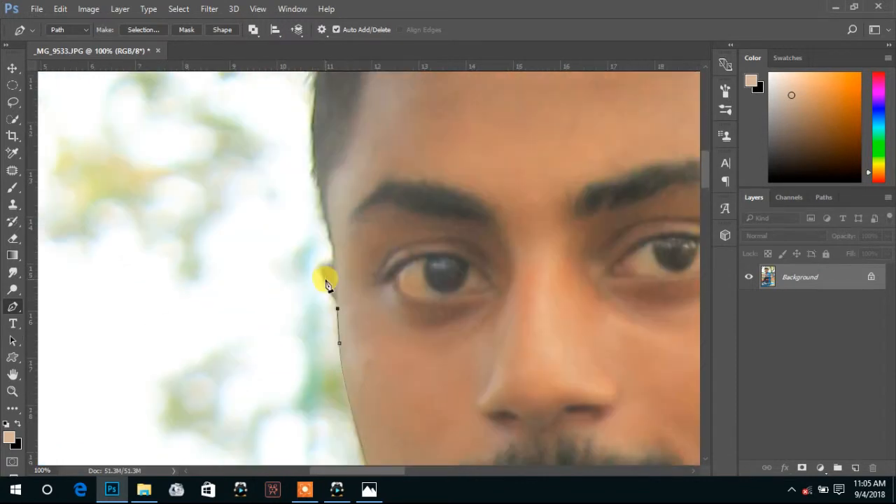
Trace the path around the small visible ear and up the temple to the overhanging hair
drag(334, 210, 348, 280)
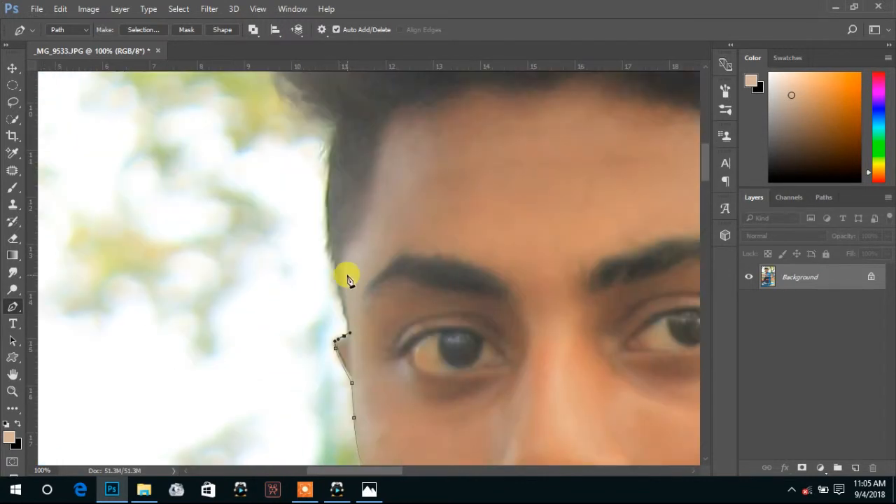
click(327, 228)
drag(327, 159, 365, 299)
drag(368, 262, 380, 363)
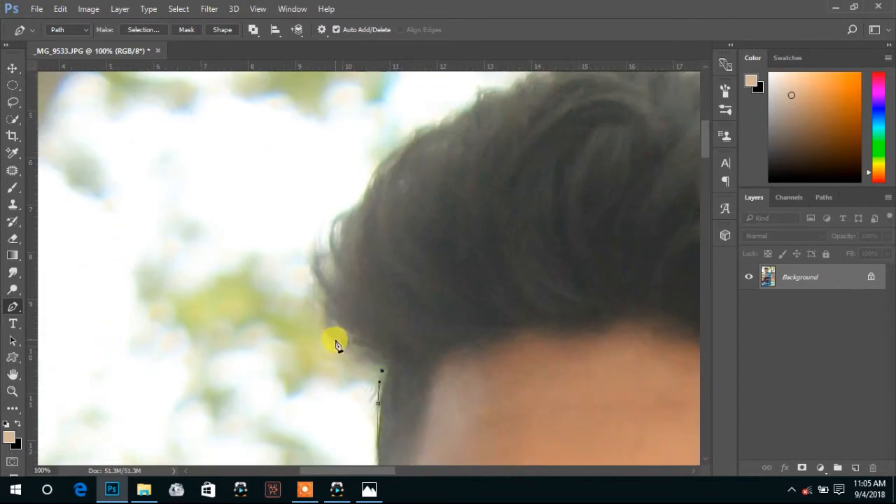
Trace curved path segments around the front of the hair and across the top of the head
drag(333, 338, 310, 294)
drag(316, 240, 328, 317)
drag(406, 214, 444, 179)
drag(515, 163, 468, 206)
drag(546, 205, 424, 235)
drag(495, 245, 557, 263)
drag(534, 245, 409, 212)
drag(536, 261, 447, 277)
click(324, 213)
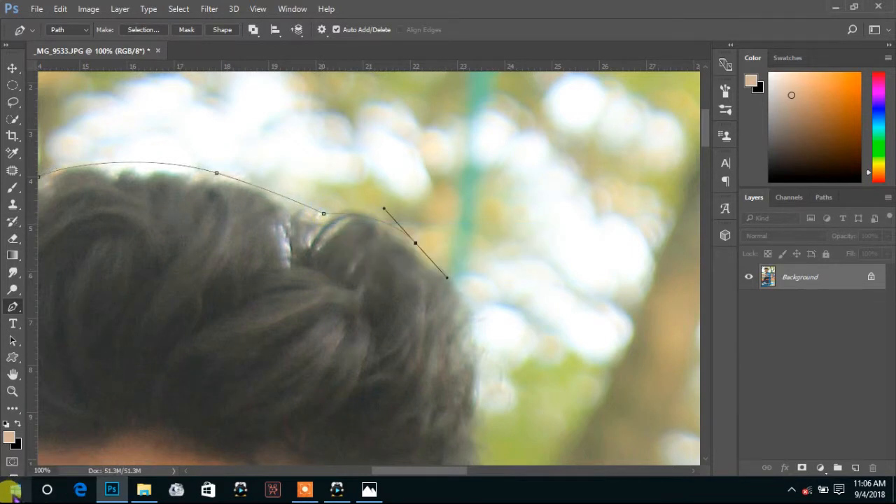
Continue the path down the hair on the photo's right side of the head to the top of the ear
drag(503, 343, 495, 255)
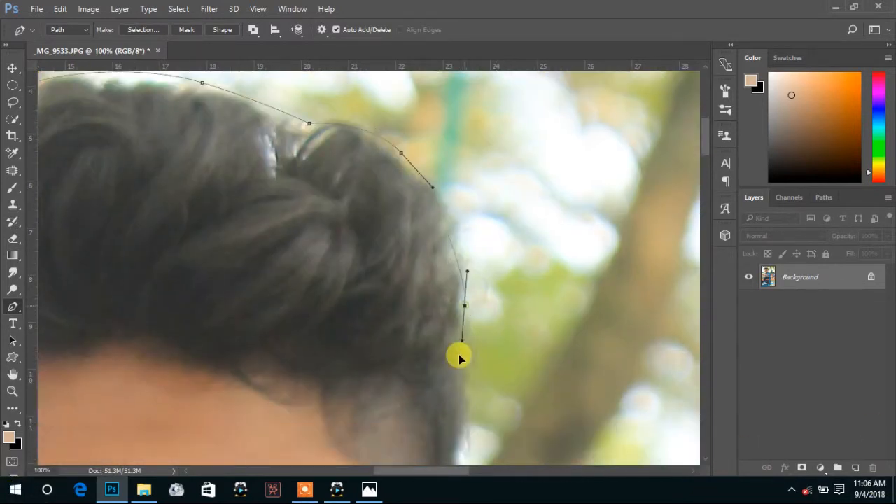
drag(459, 355, 461, 362)
drag(459, 335, 446, 162)
drag(446, 293, 443, 268)
click(445, 352)
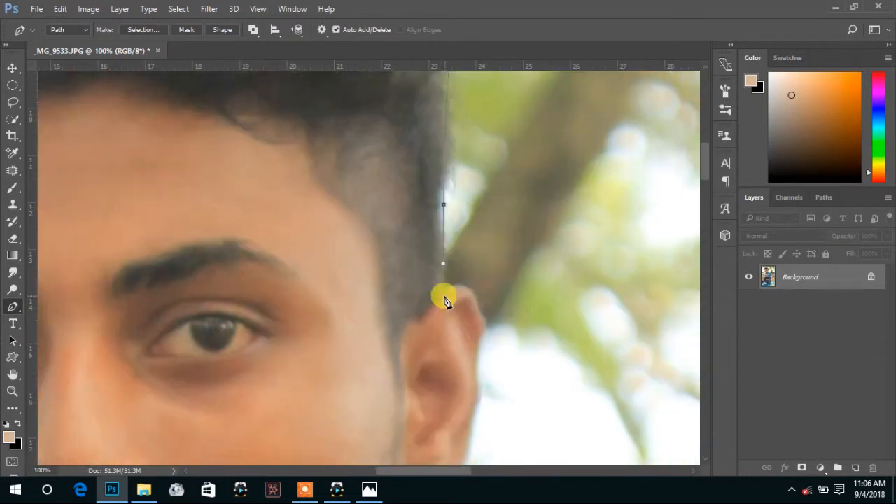
Trace the outer edge of the right-hand ear down to the earlobe and neck
click(447, 291)
drag(490, 357, 478, 203)
drag(467, 384, 467, 242)
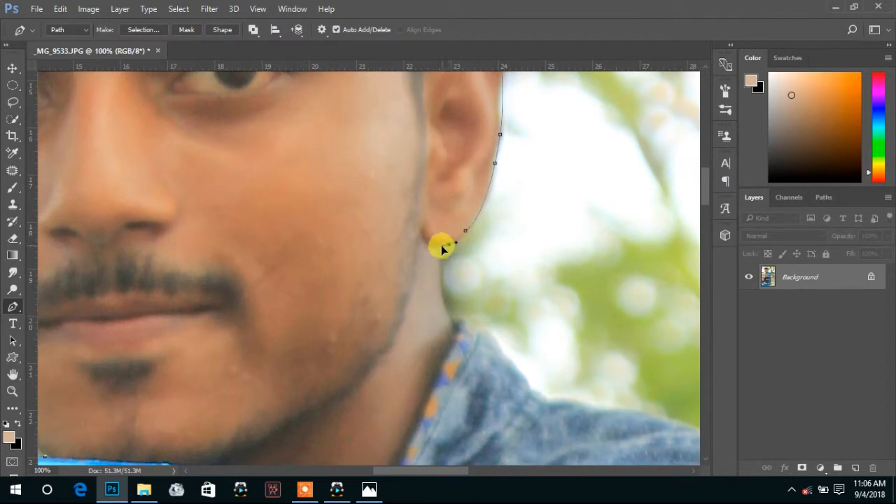
click(439, 249)
Continue the path down the neck, over the shirt collar and along the shoulder to the blue rail
drag(443, 296, 445, 268)
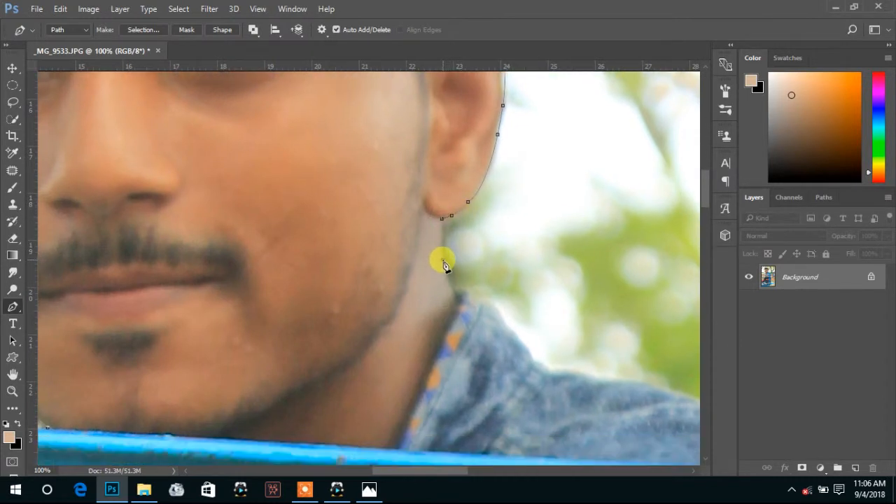
drag(511, 308, 299, 245)
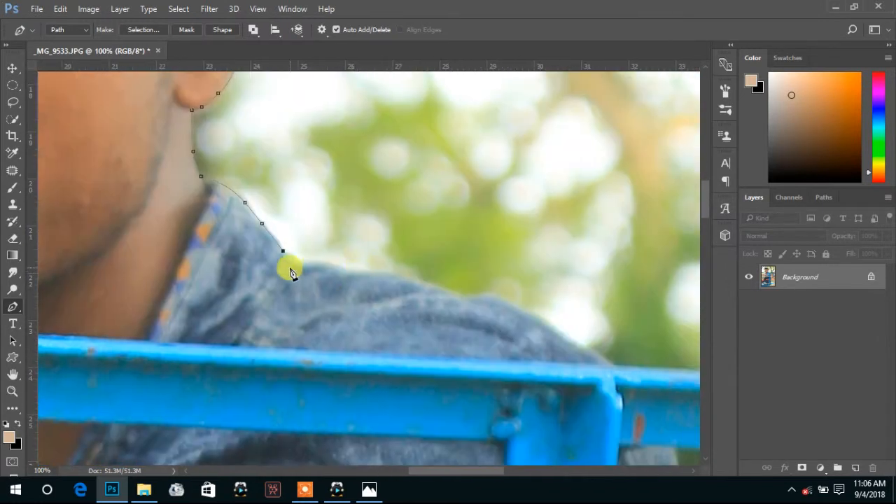
drag(384, 281, 313, 261)
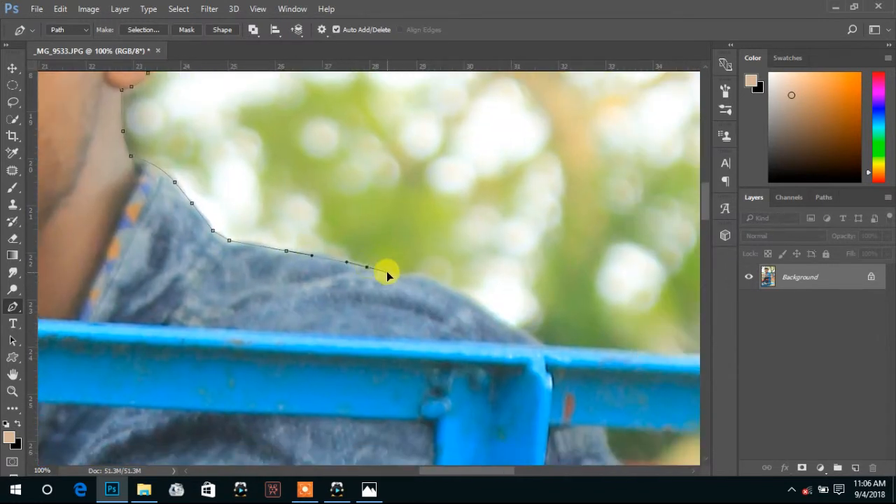
click(390, 274)
drag(505, 321, 404, 299)
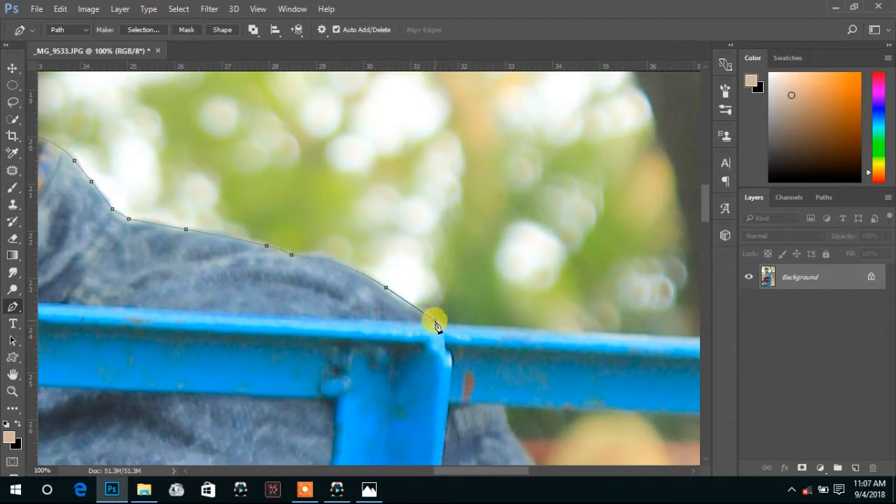
click(436, 321)
Trace the upper edge of the blue rail from the shoulder to the photo's right edge
drag(551, 313, 136, 289)
drag(487, 313, 535, 287)
scroll(441, 376, down, 1)
scroll(419, 293, up, 1)
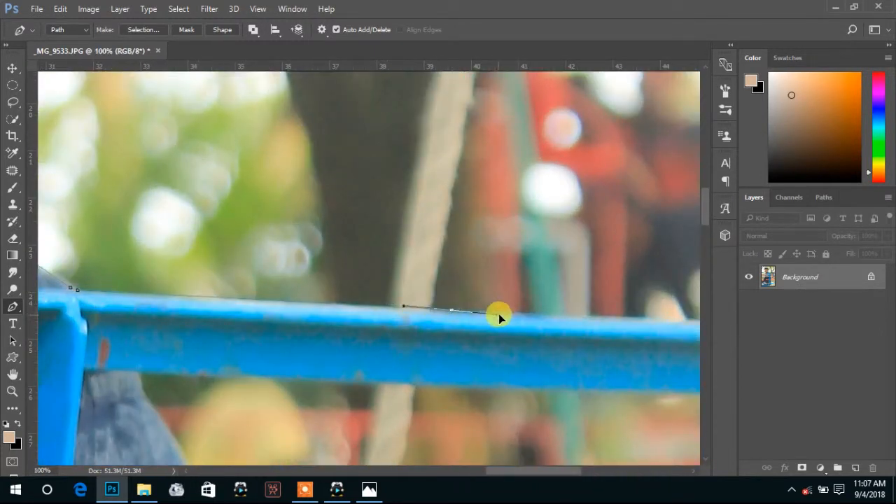
drag(610, 310, 133, 293)
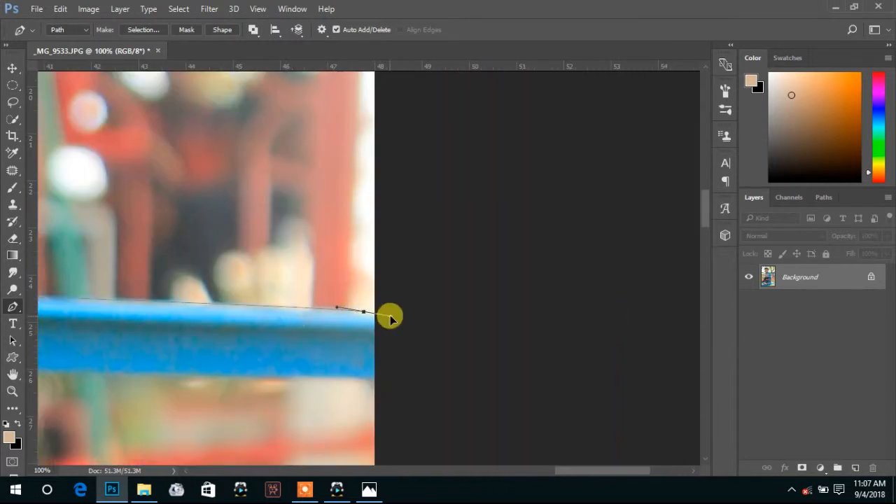
Take the path around the blue rail's right end and back along its lower edge to the shirt
drag(263, 358, 439, 317)
scroll(446, 318, down, 2)
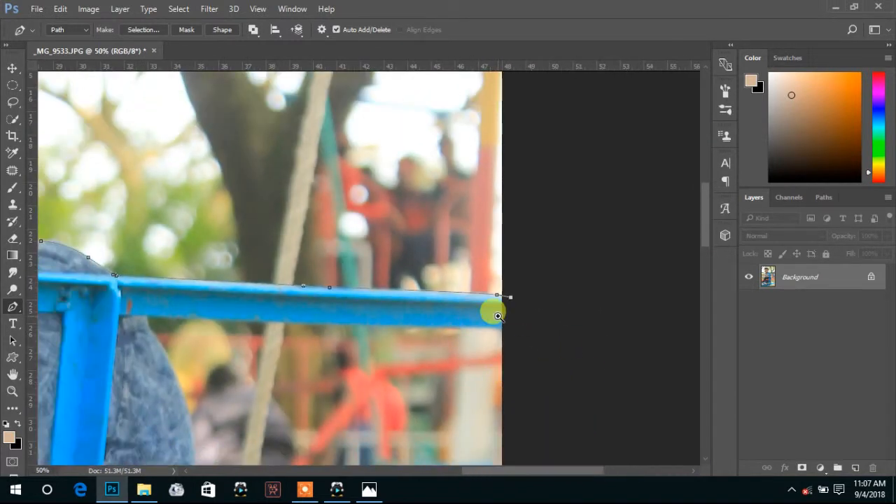
scroll(540, 362, up, 1)
scroll(509, 334, up, 1)
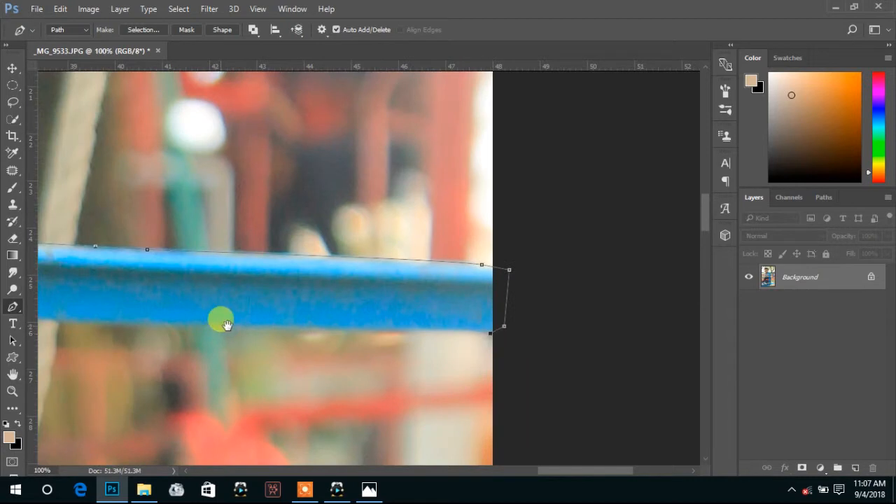
drag(220, 316, 531, 327)
drag(335, 330, 301, 333)
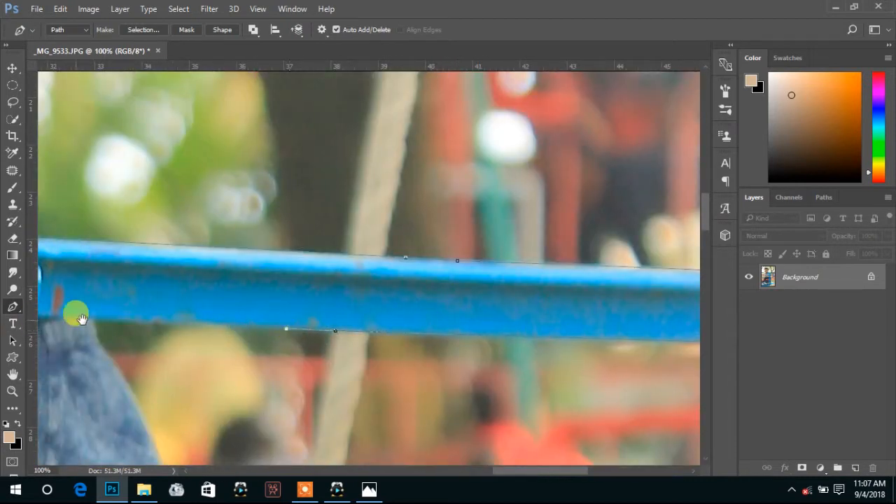
scroll(91, 324, up, 1)
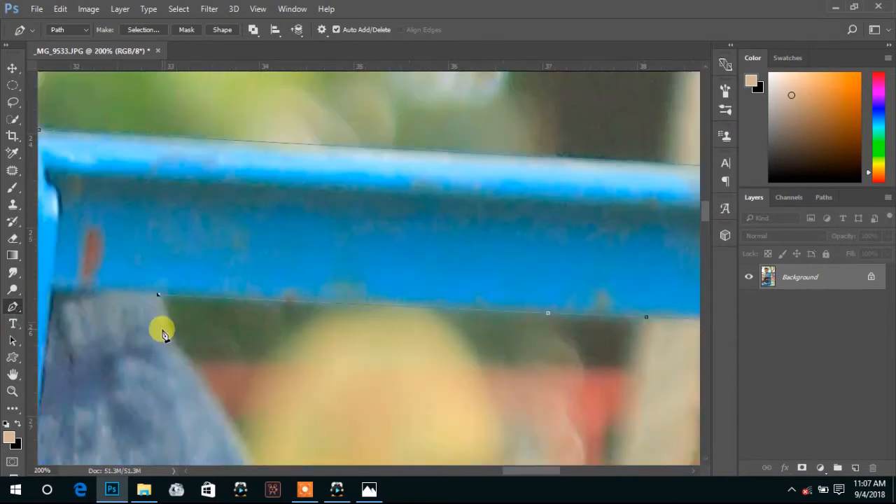
Trace the back edge of the denim shirt downward from the blue rail, redoing the misplaced point
click(196, 376)
drag(290, 427, 231, 202)
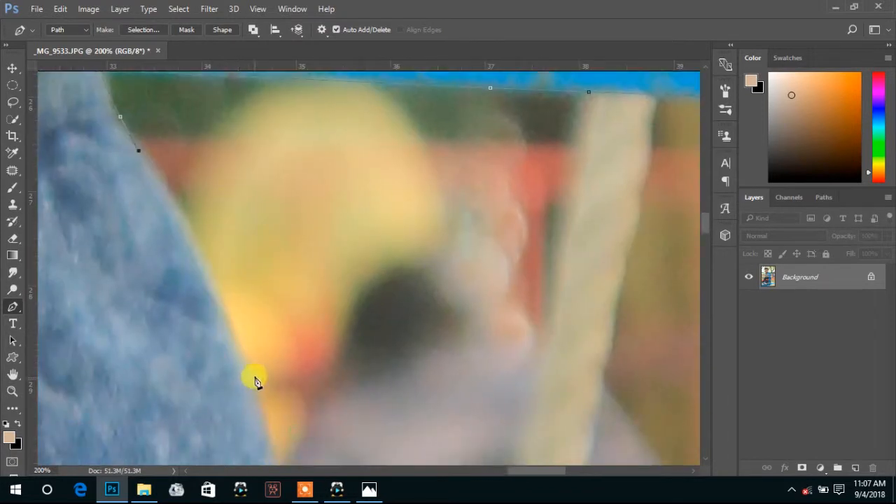
click(267, 437)
drag(311, 438, 322, 147)
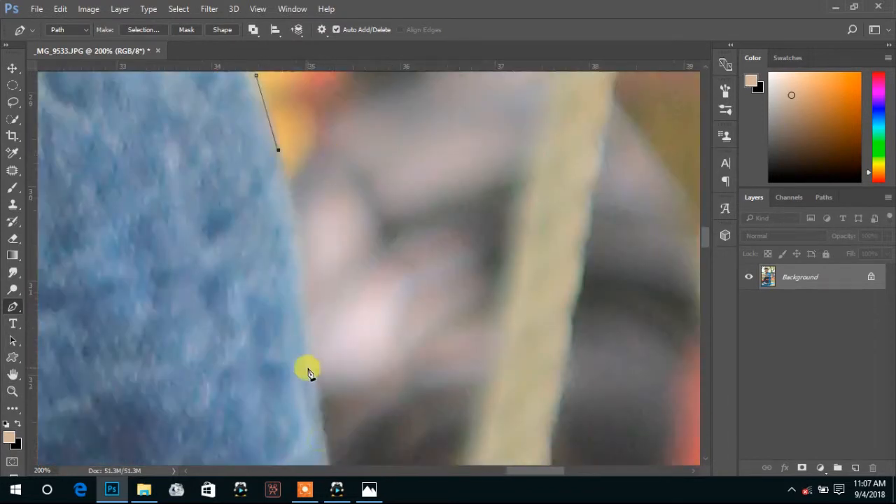
key(ctrl+z)
drag(318, 407, 326, 451)
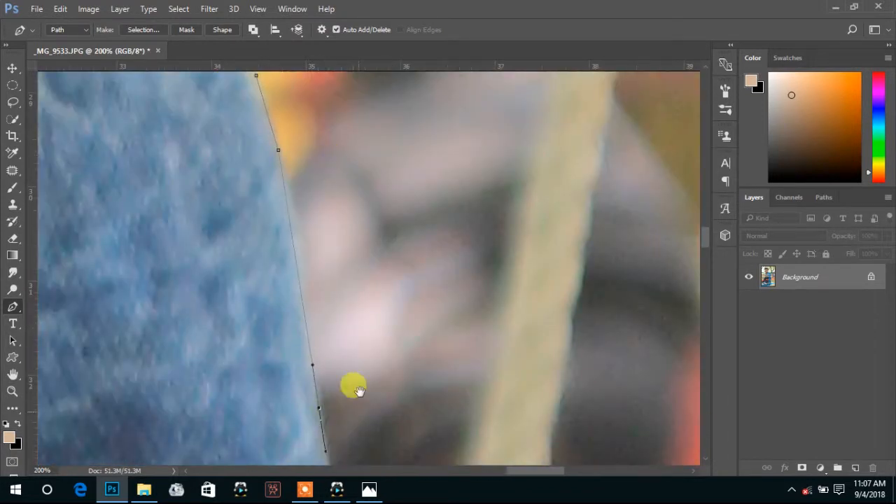
drag(357, 389, 319, 140)
Continue the path down the remaining back edge of the shirt toward the upper white rail
alt+click(334, 215)
ctrl+click(320, 240)
alt+click(287, 263)
alt+click(288, 263)
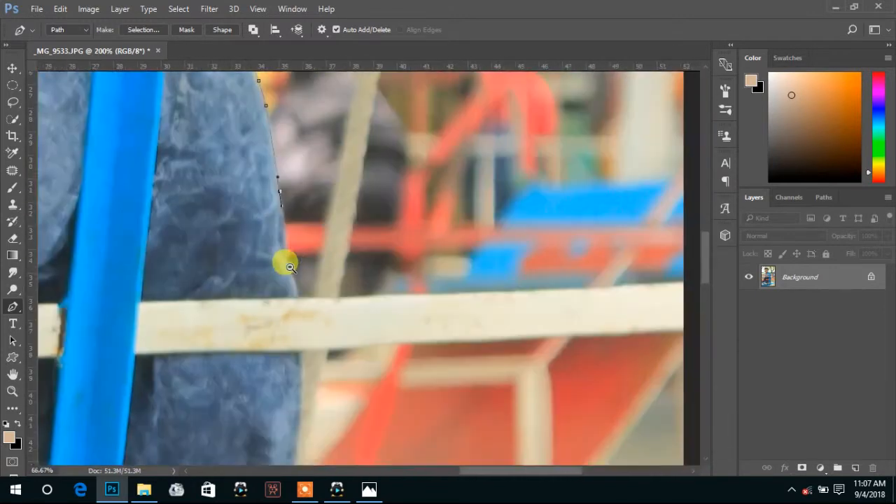
alt+click(288, 262)
alt+click(288, 262)
ctrl+click(293, 240)
ctrl+click(294, 240)
ctrl+click(294, 240)
drag(299, 339, 295, 303)
ctrl+click(296, 306)
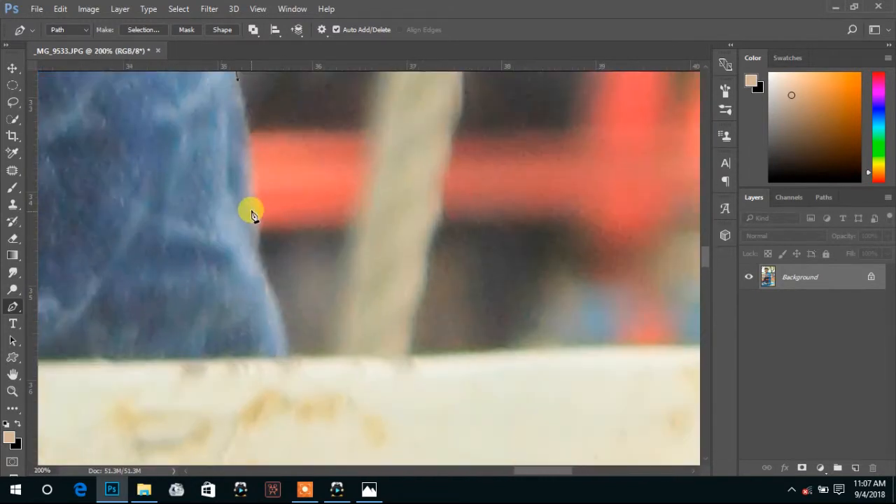
click(254, 246)
Trace the upper edge of the upper white rail from the shirt to the photo's right edge
drag(497, 386, 240, 302)
drag(508, 264, 244, 301)
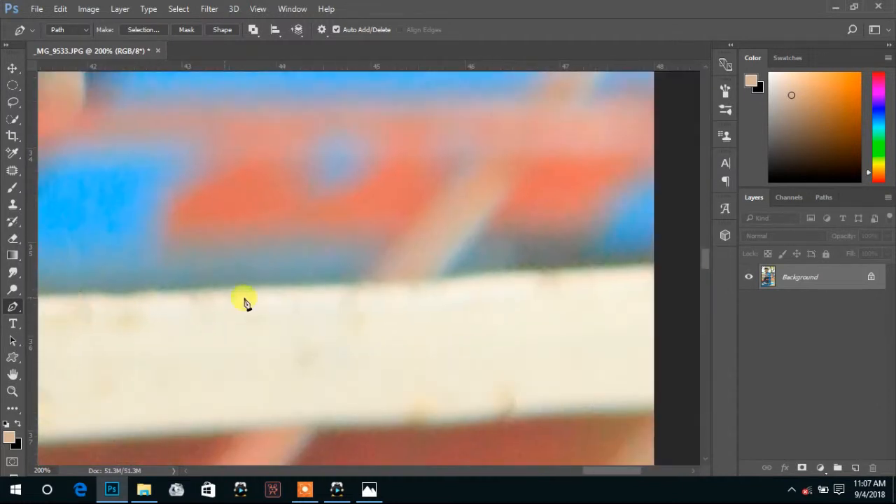
drag(418, 282, 529, 275)
drag(653, 273, 524, 274)
Take the path around the right end of the upper white rail, just outside the photo's edge
alt+click(524, 275)
alt+click(523, 274)
alt+click(532, 301)
drag(542, 341, 469, 222)
alt+click(446, 248)
alt+click(446, 249)
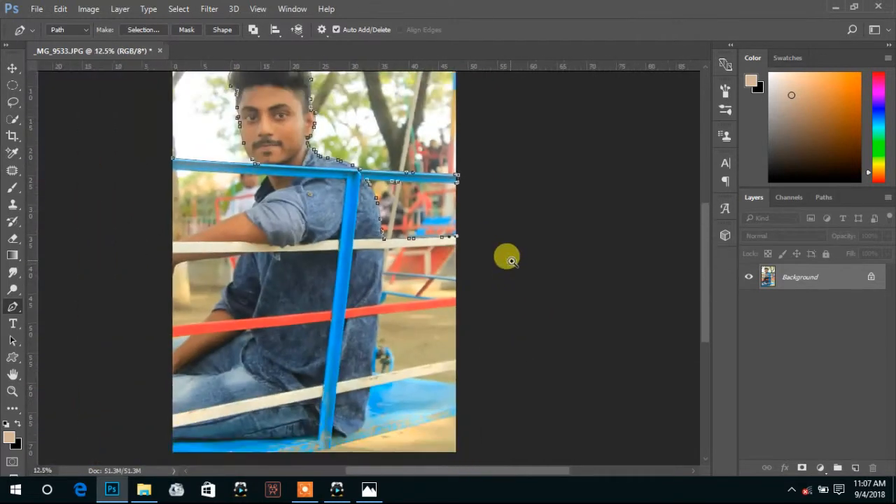
ctrl+click(511, 261)
drag(206, 230, 310, 263)
click(340, 217)
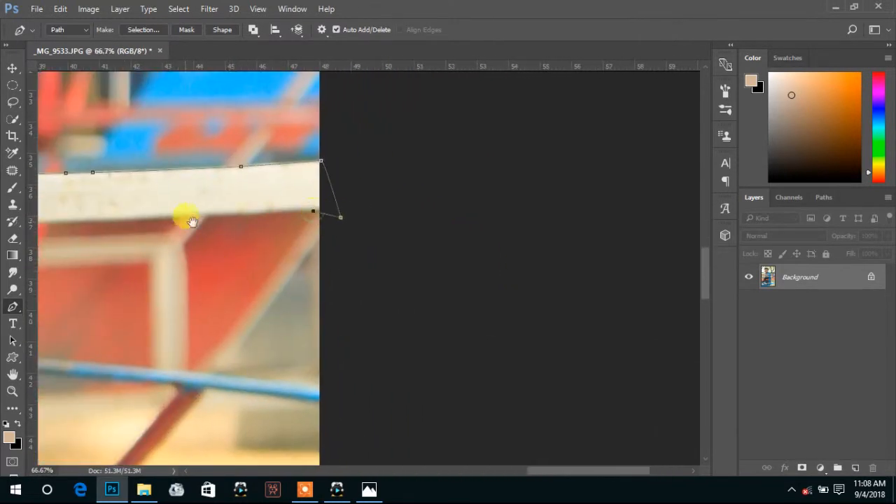
Bring the path back along the upper white rail's lower edge and down the shirt's back edge to the red rail
drag(192, 222, 391, 233)
drag(139, 245, 233, 175)
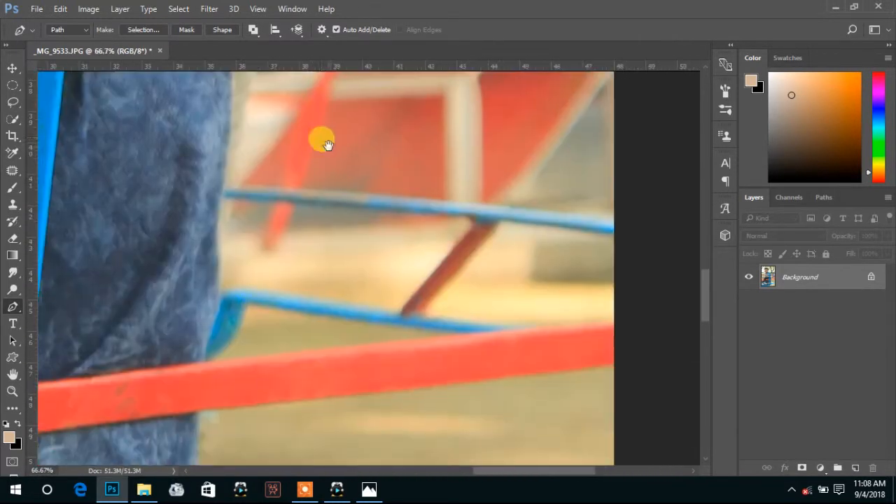
scroll(210, 217, down, 3)
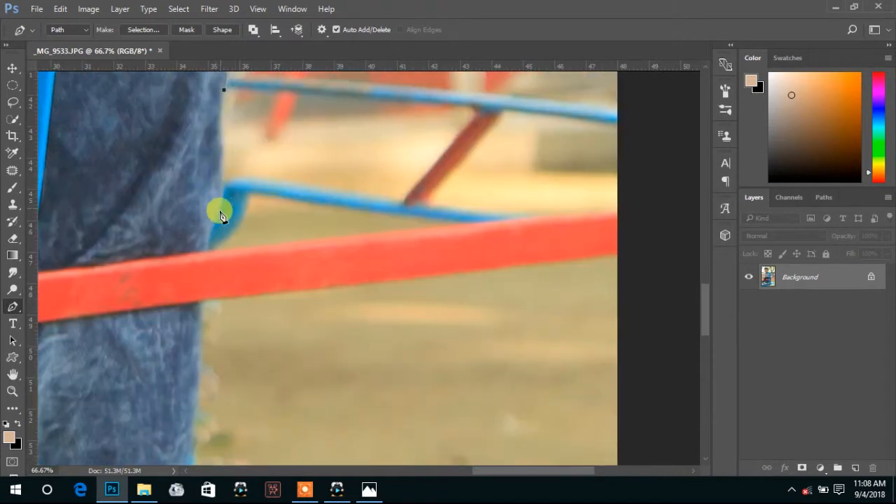
drag(210, 223, 204, 244)
Trace the red rail's upper edge to the photo's right edge and return along its lower edge to the shirt
drag(625, 214, 625, 260)
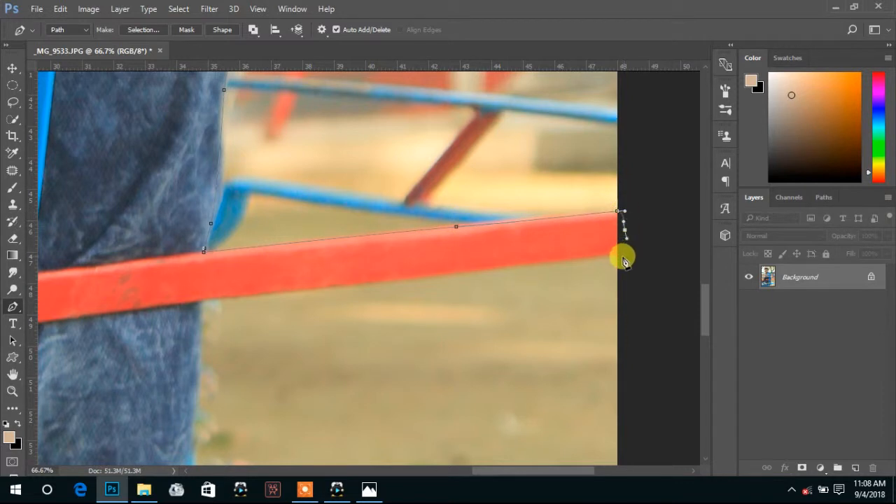
drag(273, 291, 244, 295)
click(206, 300)
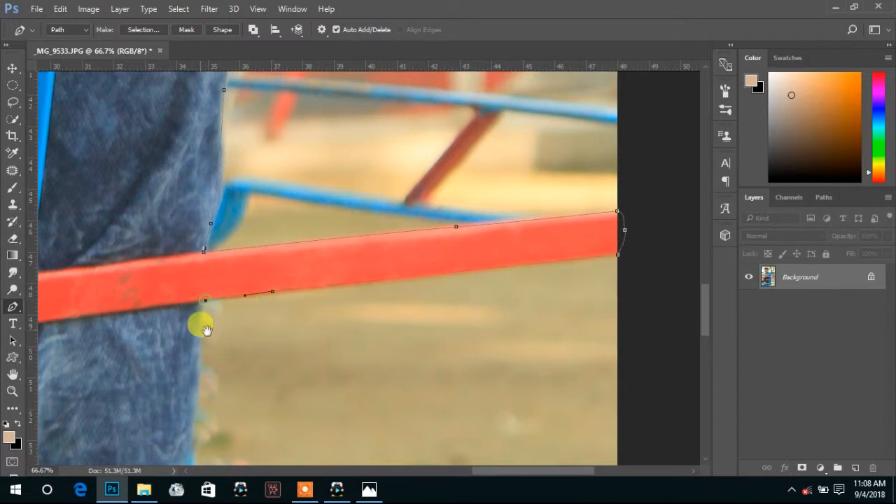
Trace the shirt's back edge from the red rail down to the lower white rail
drag(205, 334, 315, 195)
drag(299, 319, 298, 326)
drag(338, 374, 325, 150)
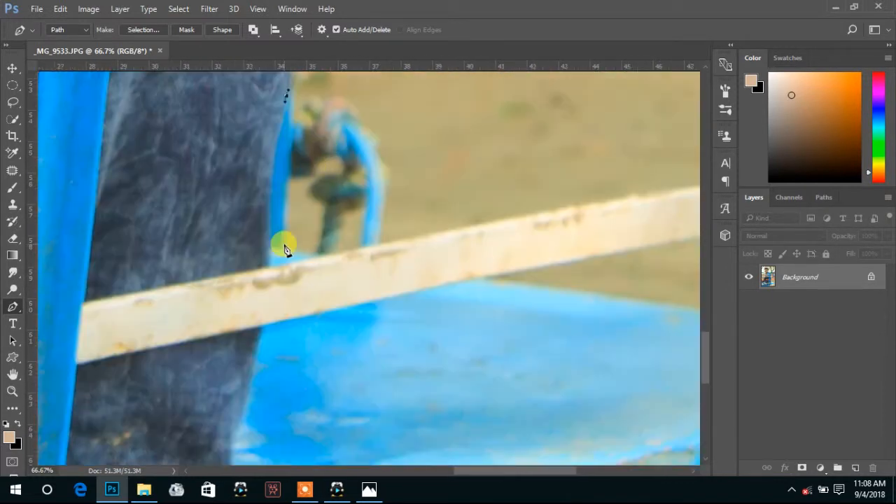
drag(266, 226, 265, 255)
Trace around the lower white rail's right end, then follow the blue platform's upper edge out to the photo's right edge
drag(668, 197, 327, 274)
drag(375, 259, 391, 255)
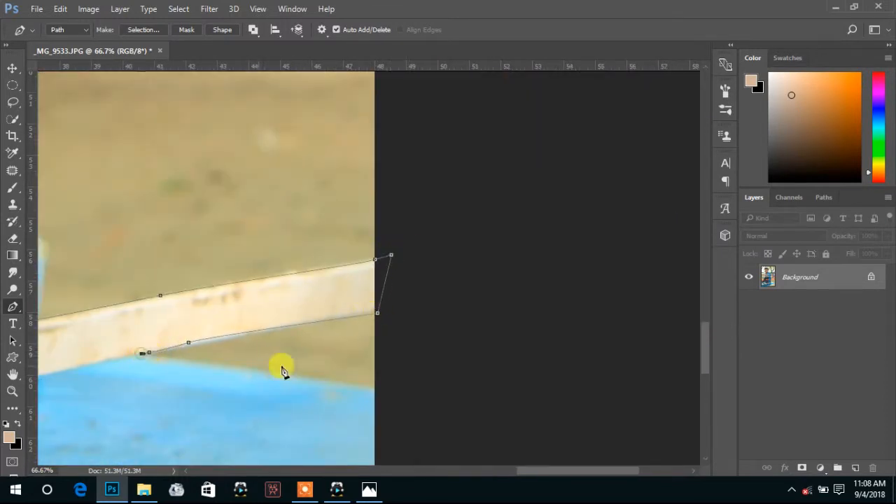
drag(372, 391, 394, 399)
Take the path down the blue platform's right end and start along its lower edge, redoing the misplaced point
scroll(355, 343, down, 5)
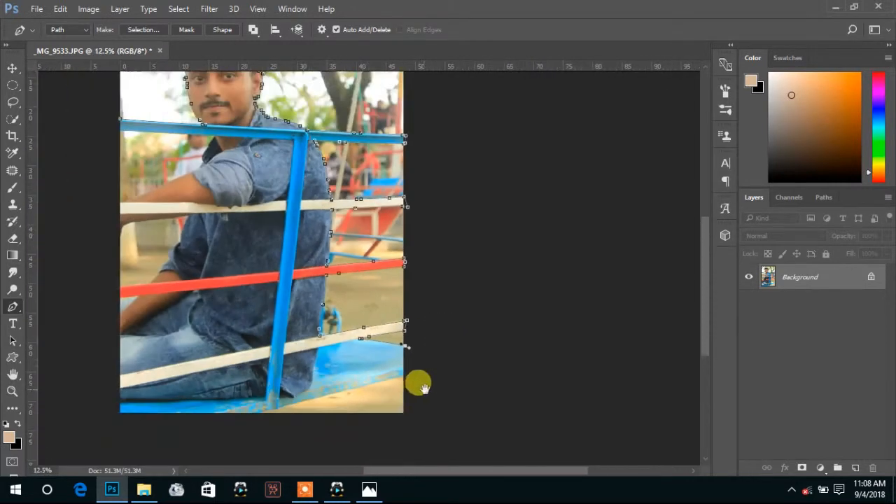
scroll(461, 313, up, 4)
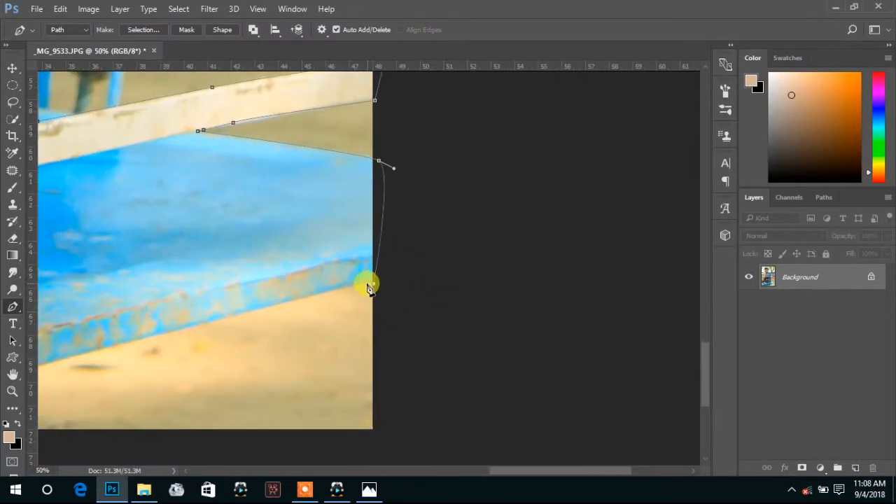
drag(367, 285, 704, 222)
drag(235, 339, 28, 396)
key(ctrl+z)
drag(689, 252, 457, 308)
click(312, 328)
click(332, 326)
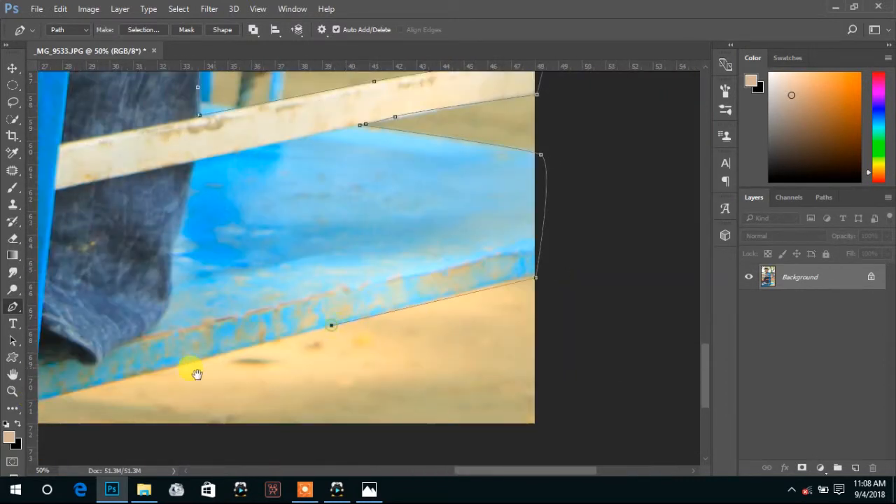
Continue the path along the blue platform's lower edge to the foot of the blue post and past the photo's bottom edge
drag(196, 373, 485, 283)
drag(343, 306, 367, 366)
click(322, 312)
click(323, 321)
click(327, 375)
Loop the path around the outside of the photo, up its right side and over the top, back toward the blue rail's left end
alt+click(464, 334)
alt+click(465, 334)
alt+click(309, 338)
alt+click(310, 338)
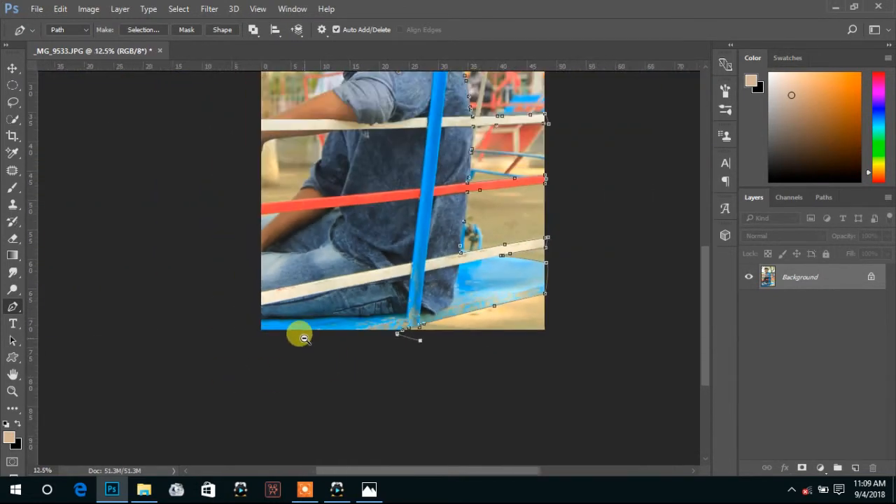
alt+click(300, 334)
alt+click(299, 334)
drag(364, 400, 443, 399)
drag(518, 349, 530, 315)
drag(529, 182, 502, 147)
drag(415, 109, 409, 110)
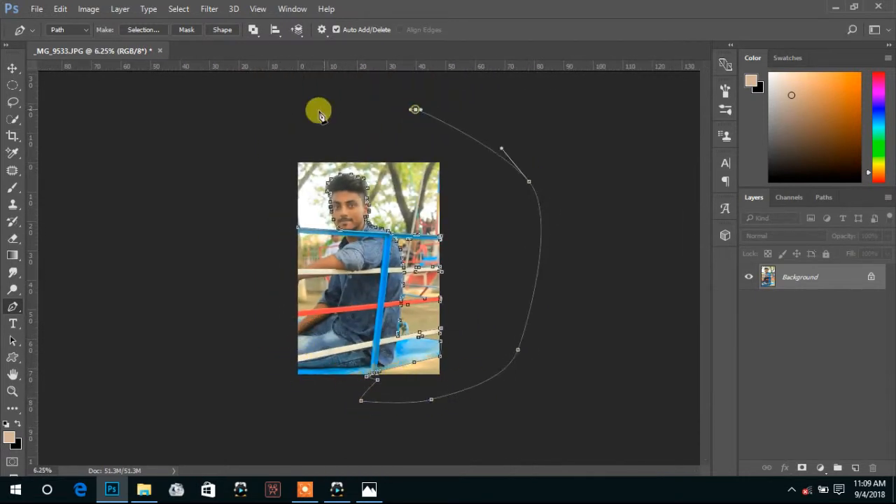
click(303, 114)
drag(242, 157, 242, 176)
drag(254, 214, 265, 227)
click(284, 219)
Make a selection from the finished background path
right_click(329, 201)
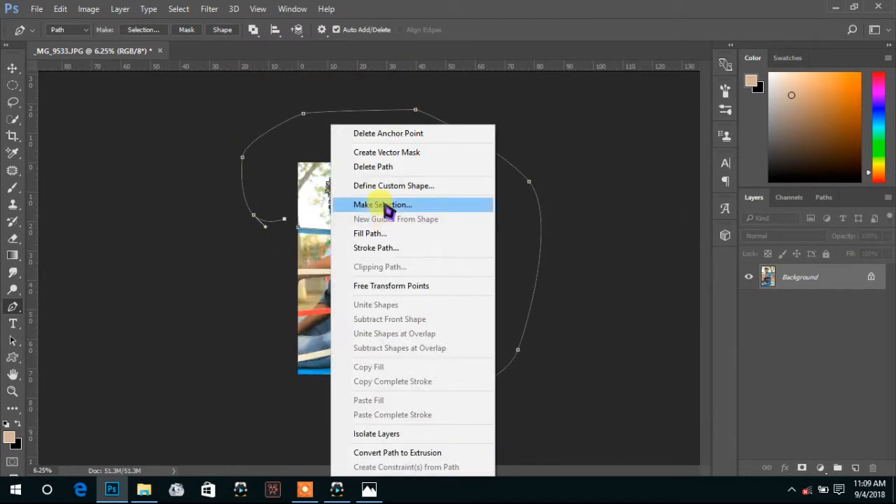
click(380, 204)
click(532, 135)
Start a new path at the blue rail's left end and trace its lower edge to the man's collar
ctrl+click(341, 241)
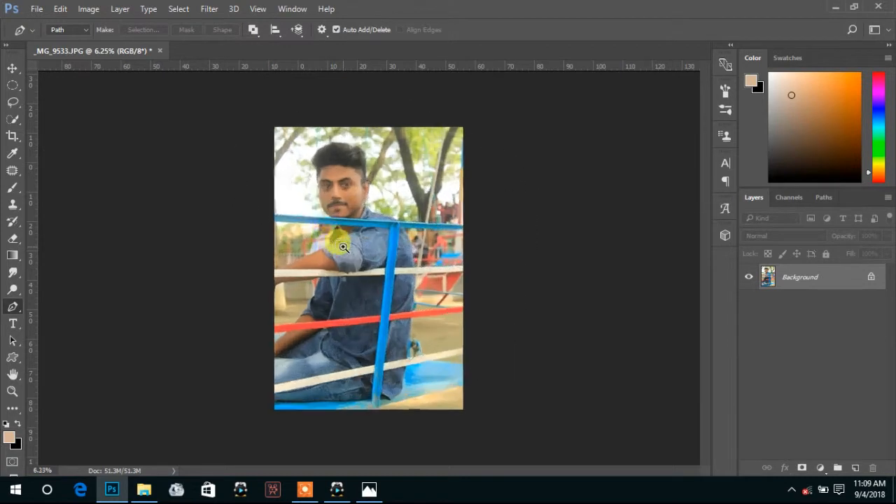
ctrl+click(341, 241)
ctrl+click(340, 241)
drag(359, 420, 400, 262)
ctrl+click(234, 234)
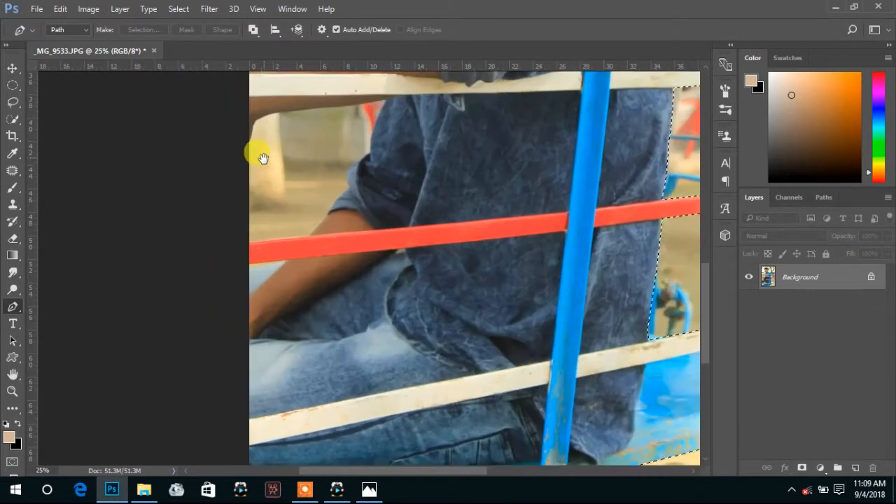
drag(264, 158, 222, 350)
ctrl+click(238, 210)
drag(234, 116, 228, 222)
ctrl+click(197, 216)
click(181, 208)
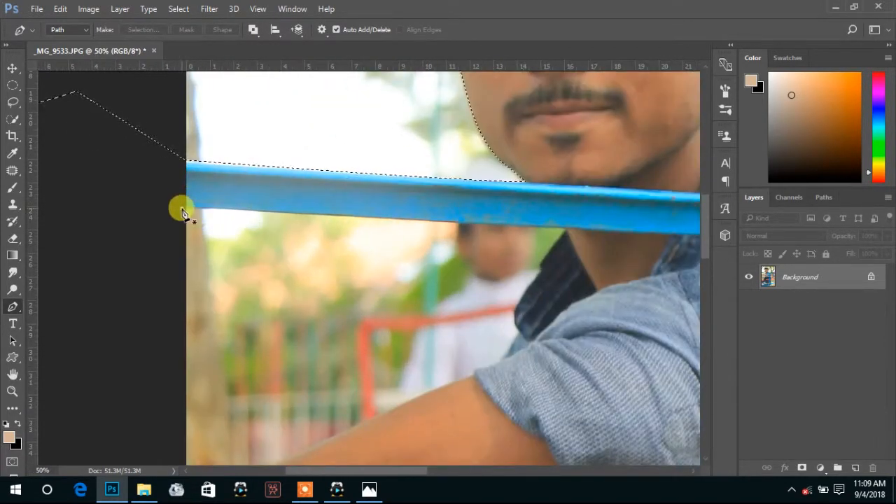
click(395, 218)
click(461, 221)
click(527, 226)
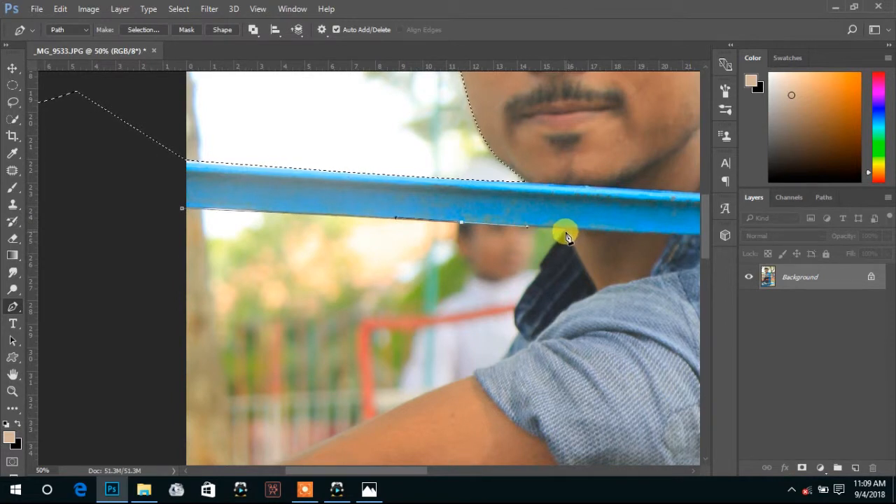
click(565, 229)
Trace the collar and the front edge of the shoulder down to where the sleeve meets the forearm
click(540, 266)
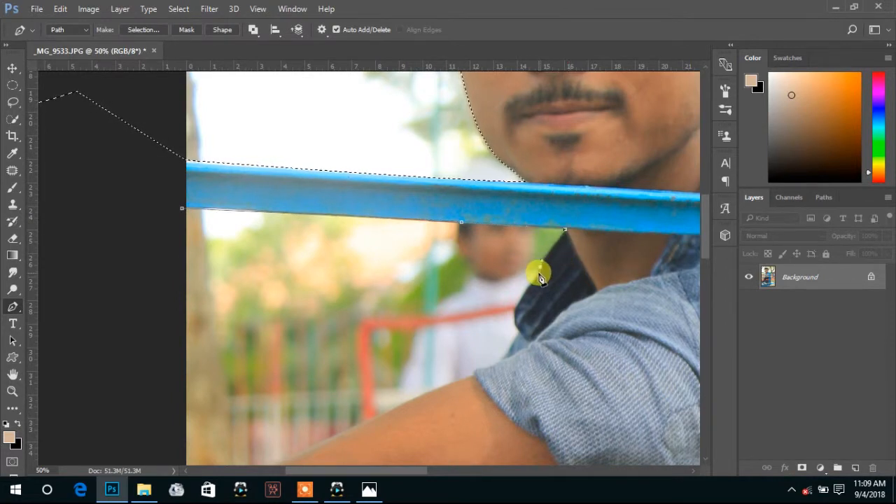
drag(540, 267, 548, 165)
drag(529, 235, 562, 164)
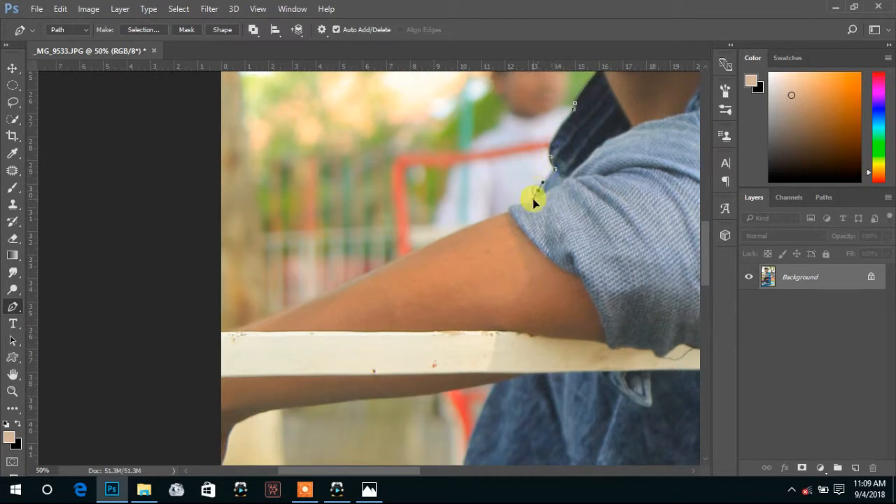
click(533, 202)
drag(533, 202, 548, 172)
Trace the forearm's upper edge to the photo's left edge and take the path around the white rail's left end
drag(397, 206, 575, 151)
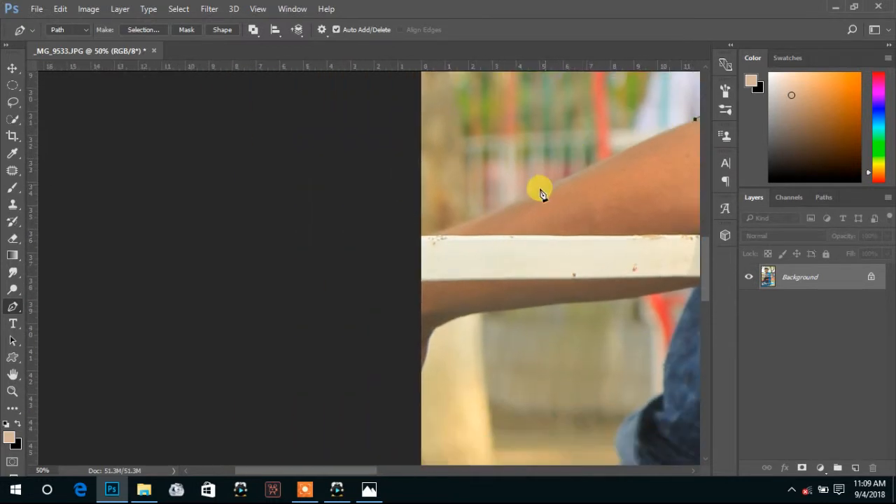
click(512, 200)
click(479, 215)
drag(448, 246, 489, 160)
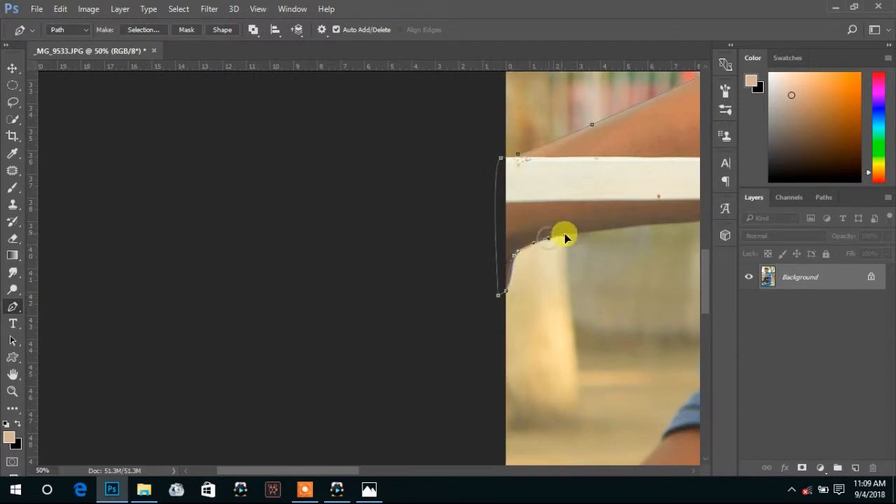
Trace the lower edge of the forearm beneath the white rail up to the shirt front
drag(565, 235, 315, 250)
click(392, 246)
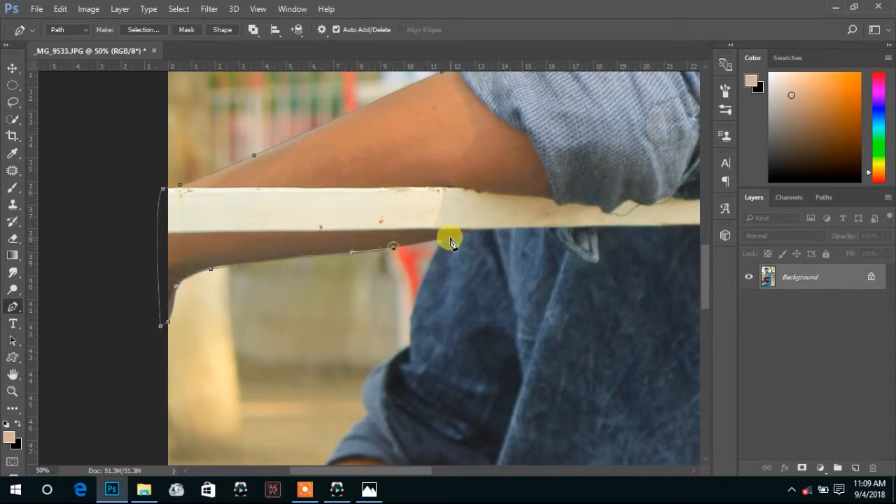
click(441, 238)
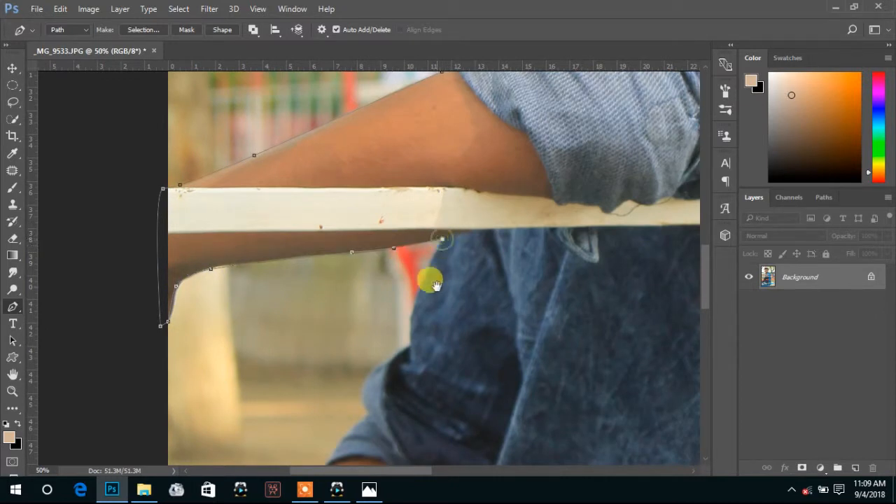
Trace the shirt front and the lower arm's sleeve down toward the red rail
drag(414, 295, 412, 304)
drag(409, 344, 416, 235)
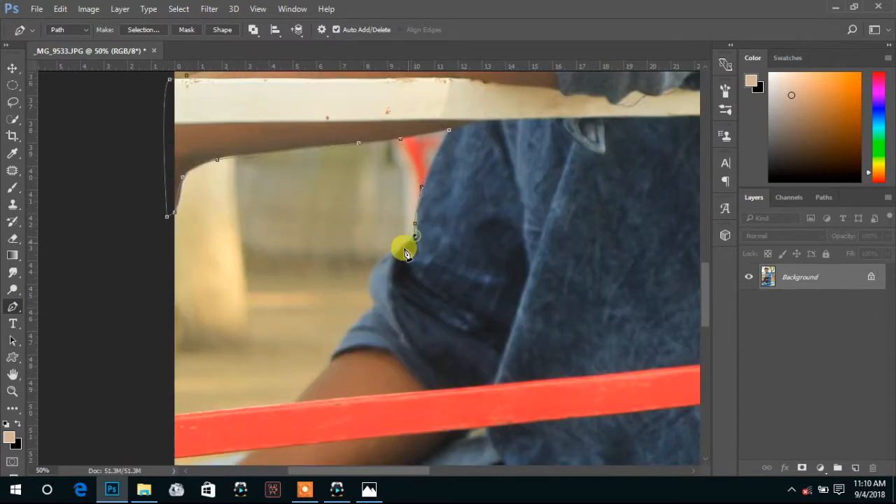
drag(369, 276, 403, 230)
click(372, 308)
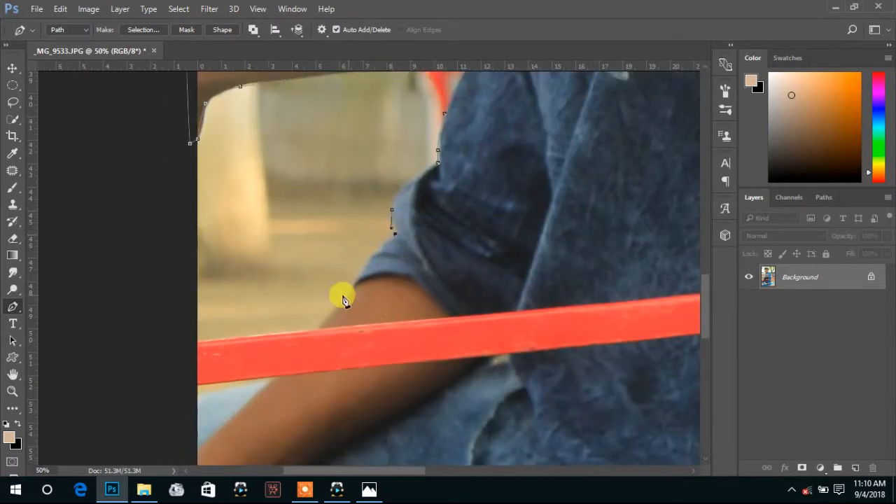
drag(356, 281, 349, 295)
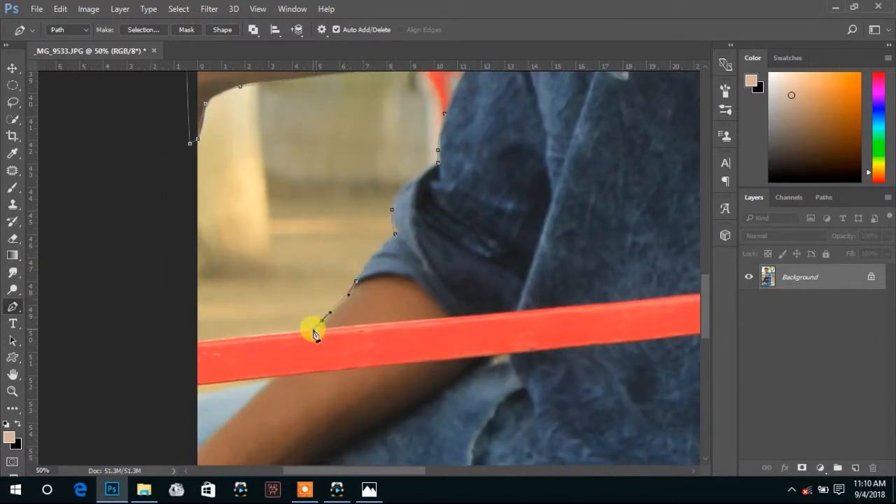
Trace the red rail's upper edge to the photo's left edge, around its end and back along its lower edge to the arm
drag(315, 335, 418, 247)
click(298, 273)
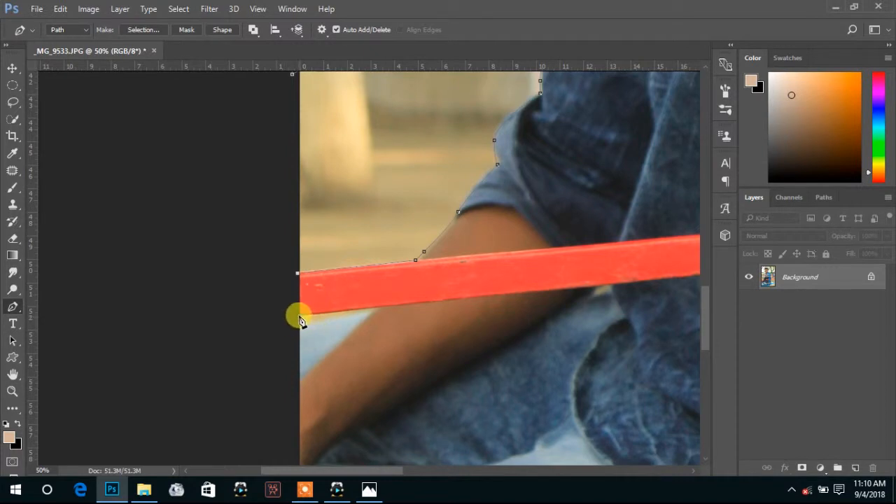
click(300, 315)
click(374, 309)
drag(374, 311, 442, 236)
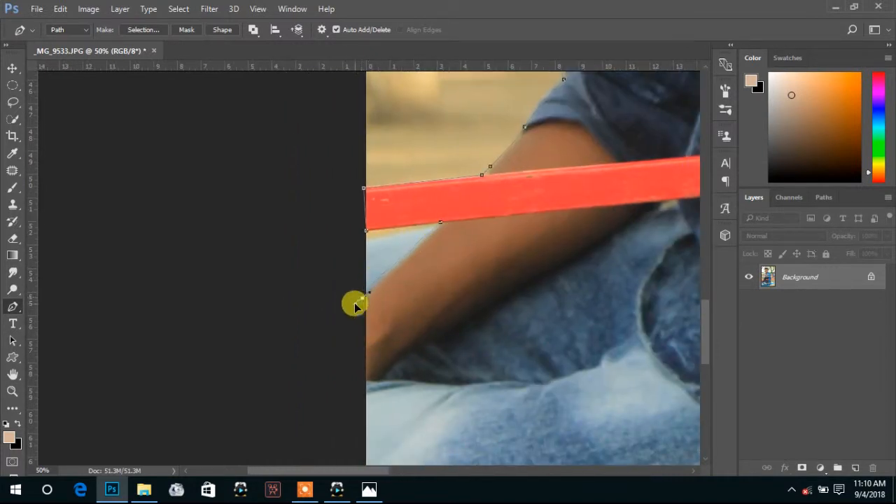
Trace the lower arm's edge out of the photo and run the path up outside the left edge toward its starting point
drag(334, 263, 336, 233)
click(306, 176)
drag(322, 143, 335, 322)
click(342, 319)
drag(541, 173, 388, 418)
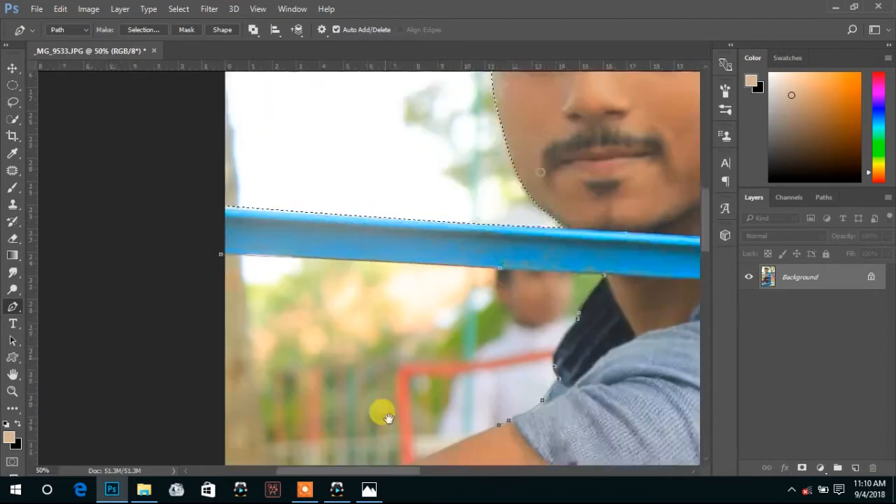
right_click(185, 314)
Make a selection from the path with a 1.1-pixel feather, adding it to the existing selection
right_click(400, 141)
click(468, 202)
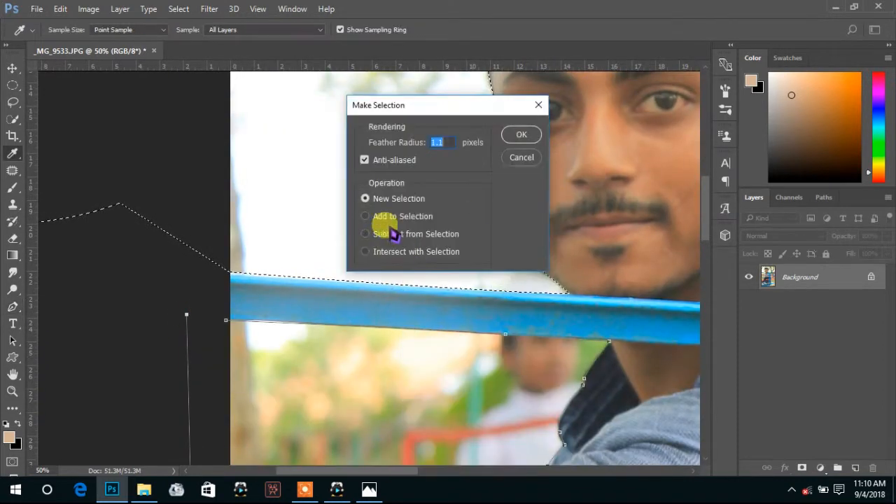
click(396, 216)
click(521, 134)
Invert the selection from the background to the man and railings, and apply Inverse once more
alt+click(274, 241)
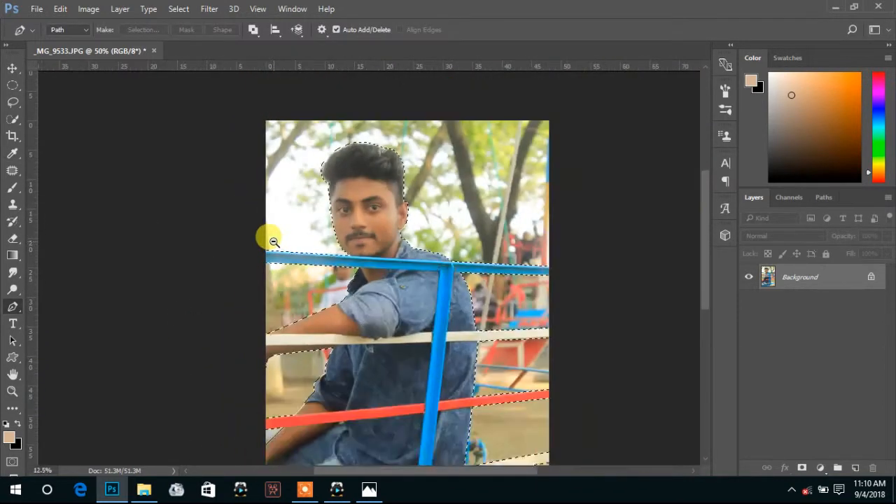
scroll(274, 241, down, 3)
scroll(492, 279, up, 1)
click(208, 9)
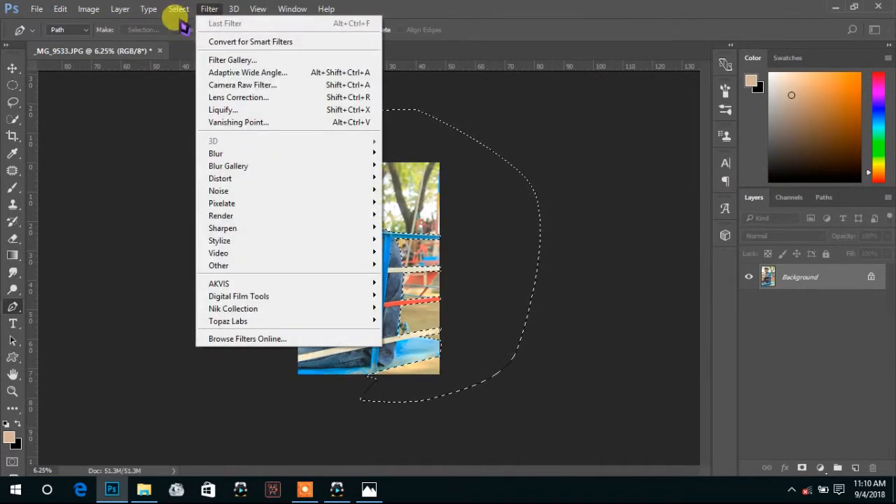
click(206, 61)
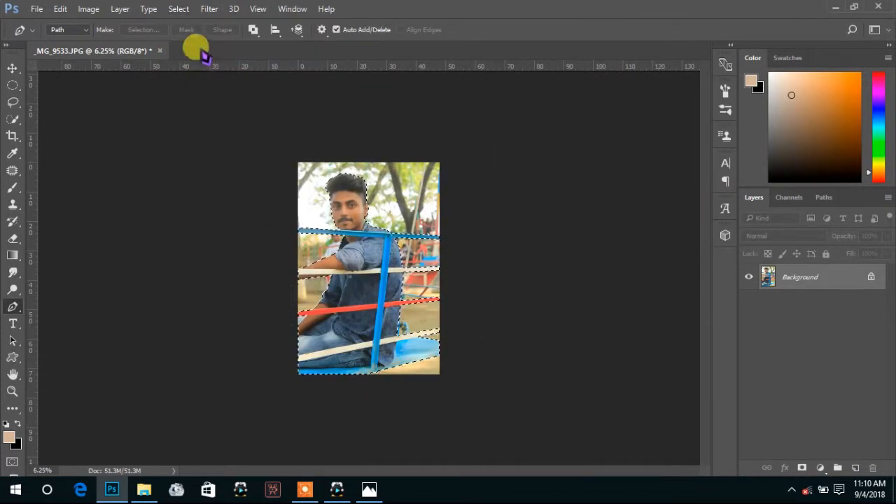
click(177, 9)
click(188, 61)
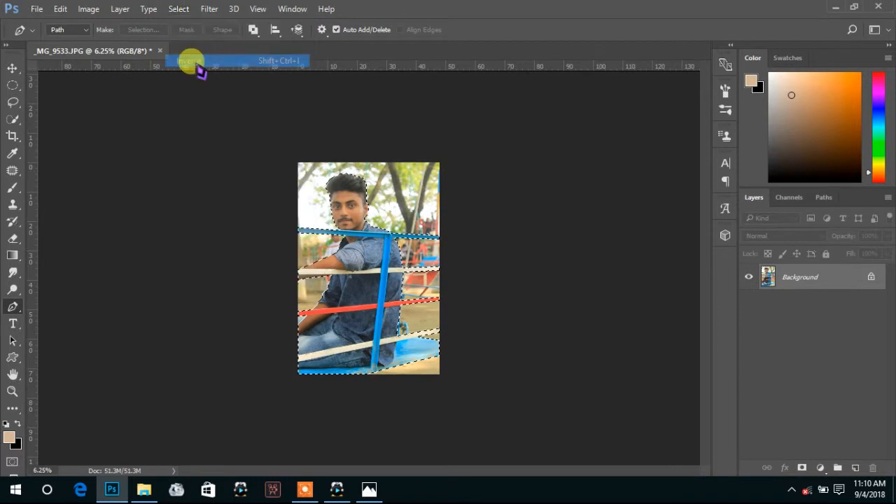
Try to add a layer mask from the background selection, and undo the mask
ctrl+click(439, 217)
ctrl+click(438, 217)
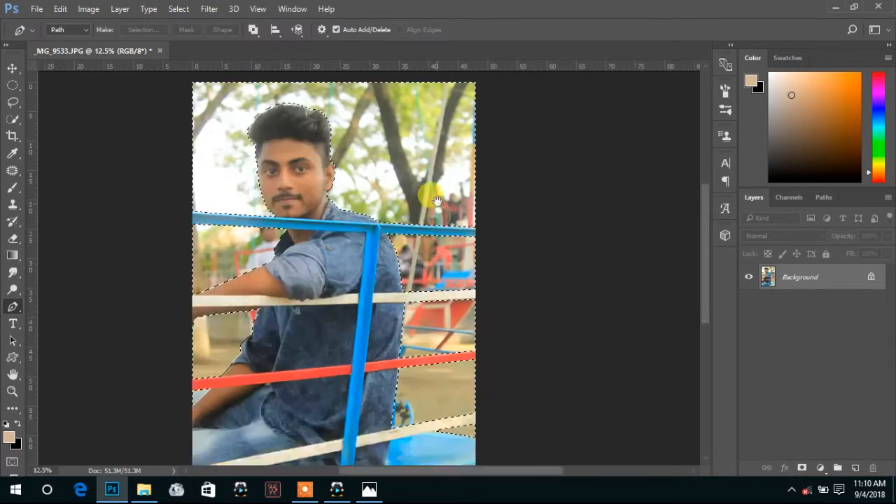
alt+click(402, 162)
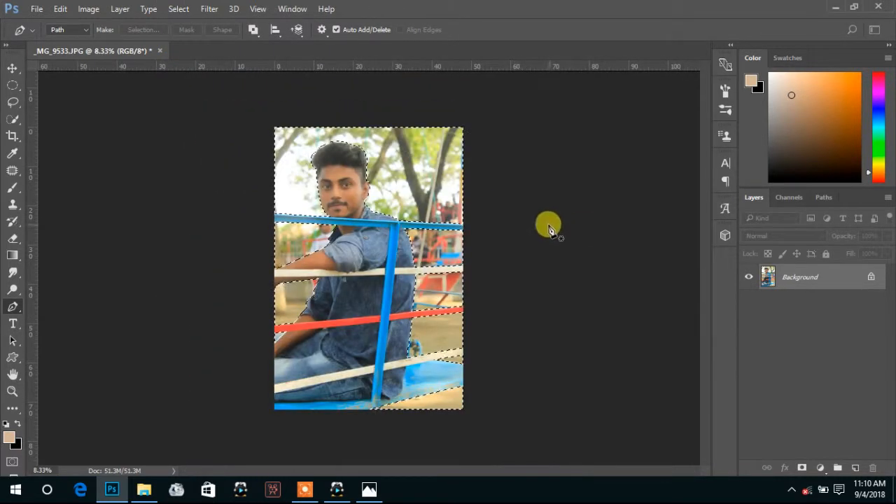
click(802, 467)
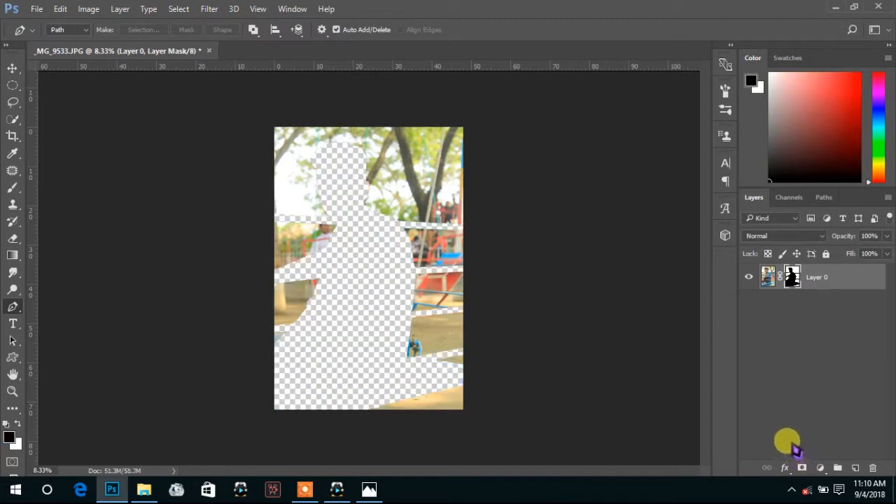
key(ctrl+z)
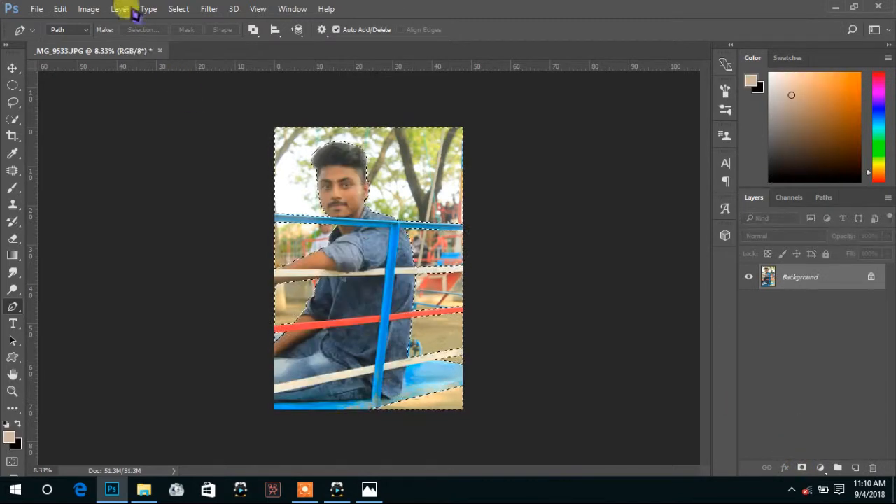
Invert the selection to the man and railings and add a layer mask that hides the background
click(176, 10)
click(199, 61)
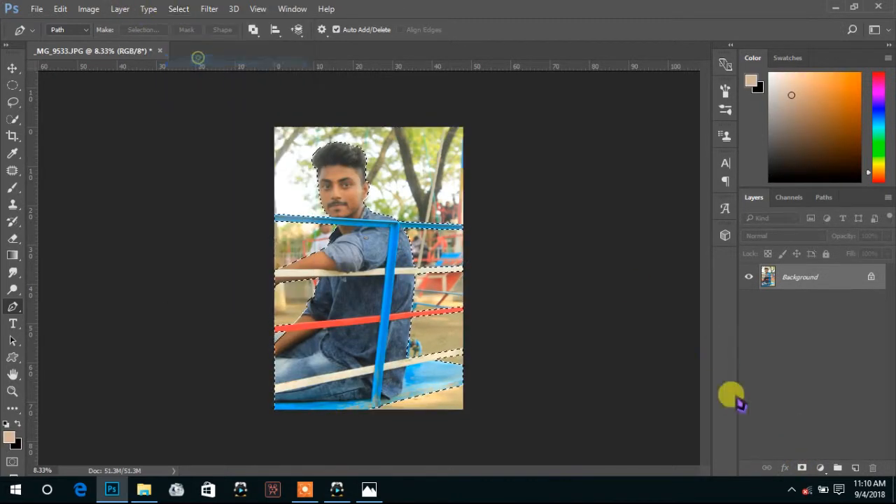
click(802, 468)
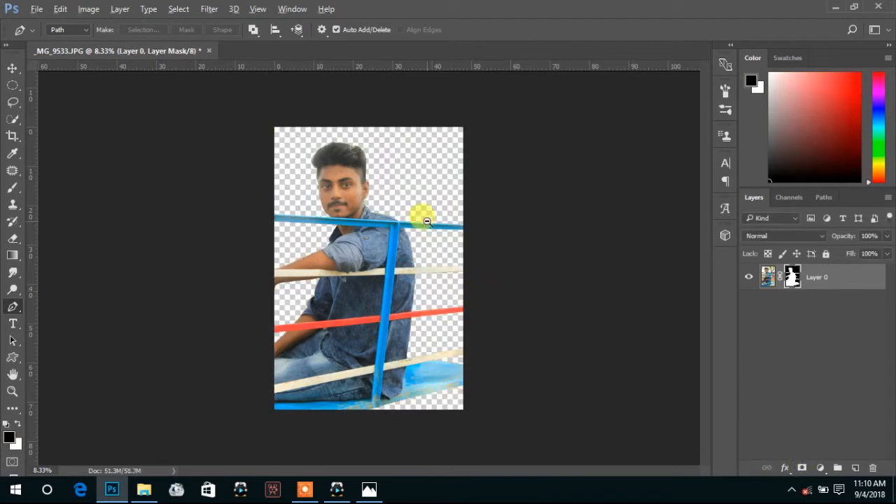
scroll(427, 221, down, 2)
scroll(392, 226, up, 3)
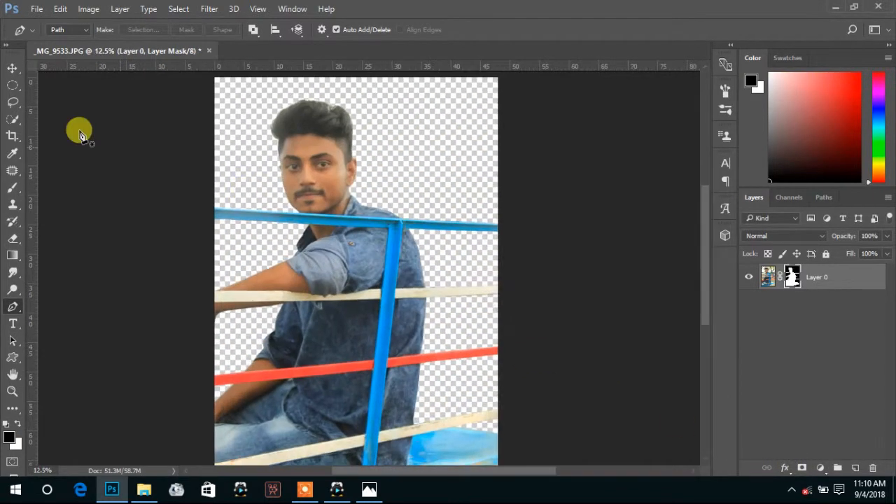
Extend the canvas above the man's head and widen it on the railings' open side to about 53.7 in with the Crop tool
click(12, 135)
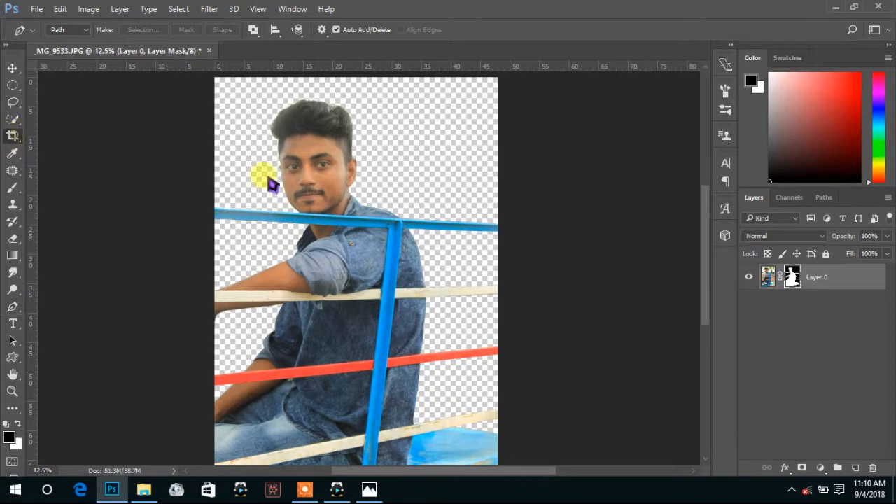
scroll(371, 168, down, 1)
drag(359, 131, 360, 101)
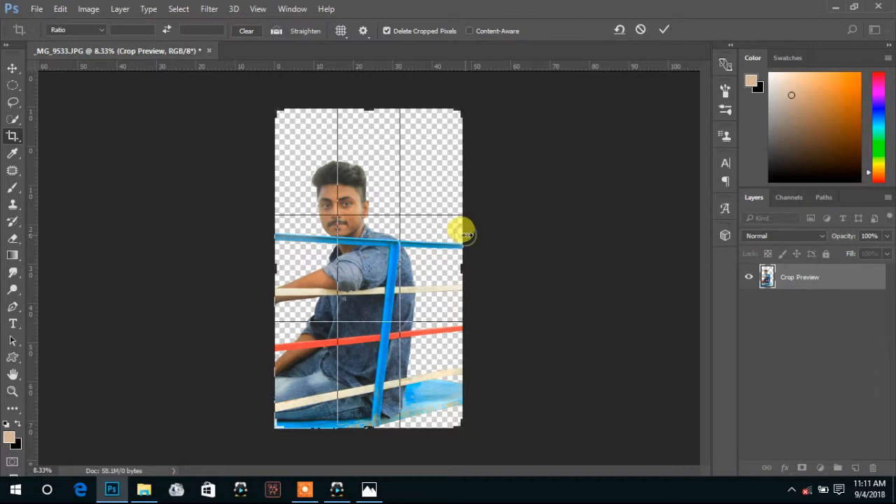
mouse_move(465, 235)
mouse_down()
mouse_move(490, 231)
mouse_move(463, 232)
mouse_move(470, 226)
mouse_up()
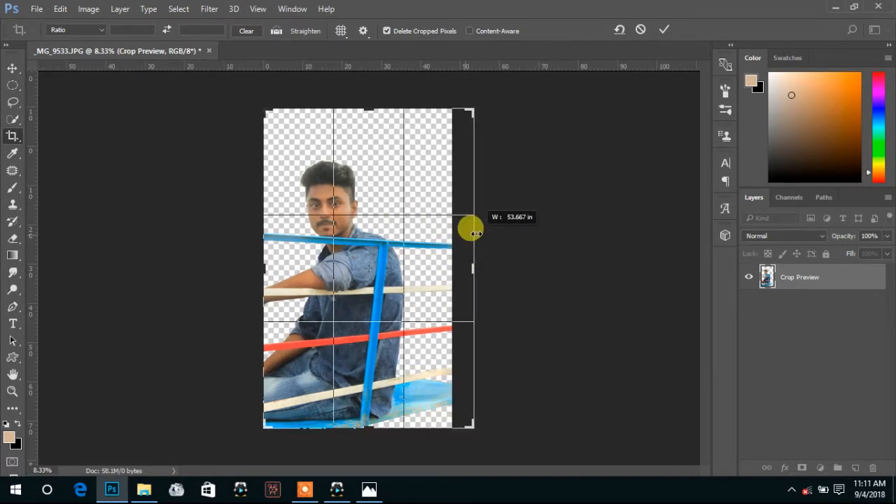
key(Return)
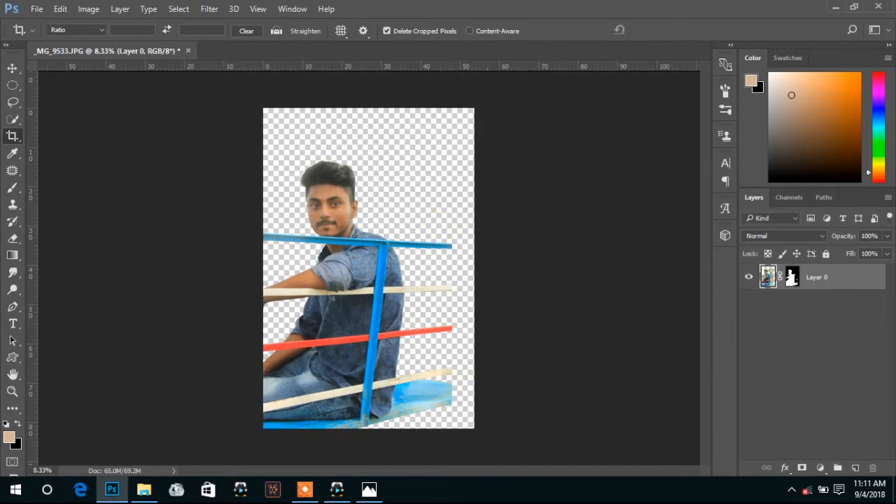
Enlarge the masked photo layer to cover the widened canvas and move it up slightly, leaving free space above the head
click(13, 68)
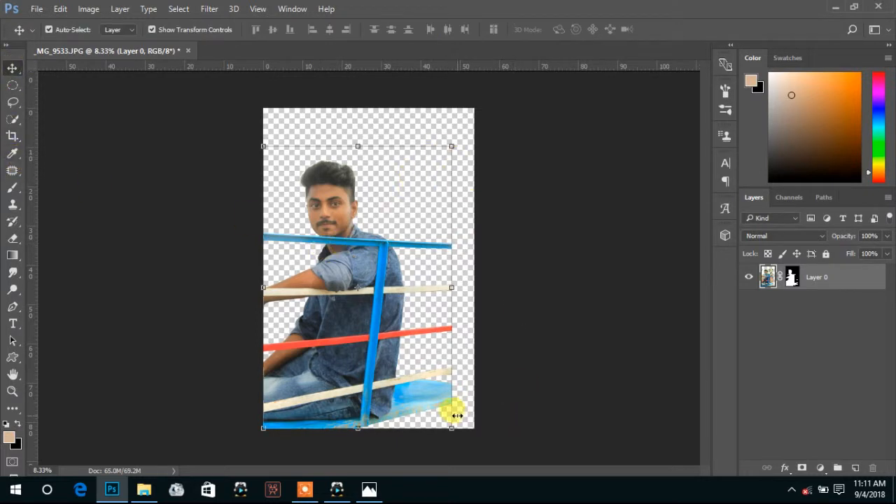
drag(451, 428, 476, 460)
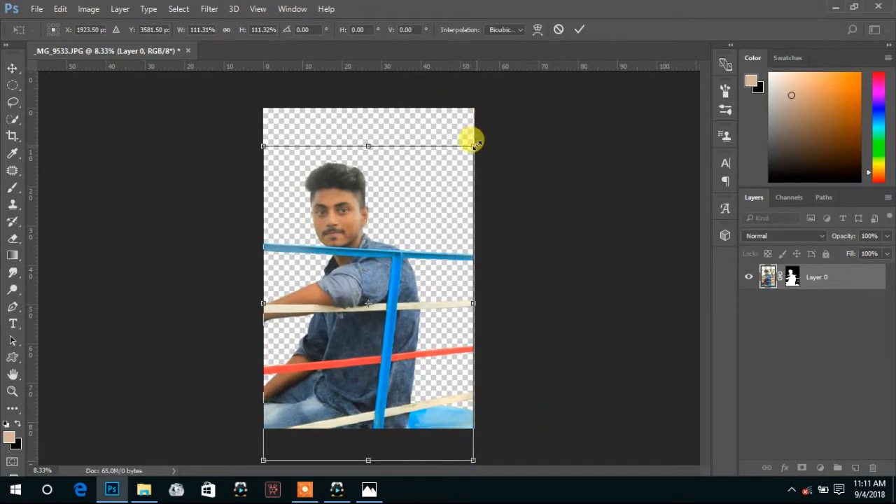
drag(476, 142, 473, 133)
drag(410, 187, 408, 166)
key(Return)
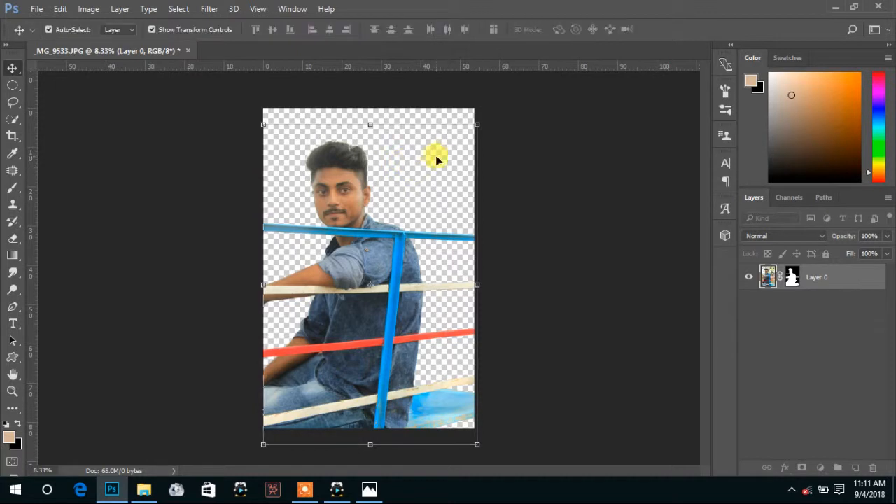
click(573, 183)
ctrl+click(405, 184)
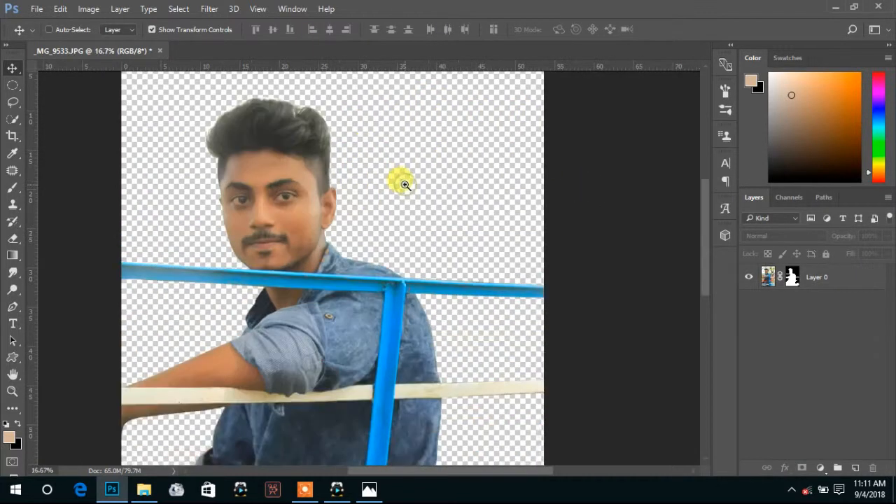
alt+click(349, 190)
alt+click(349, 191)
alt+click(350, 190)
ctrl+click(413, 214)
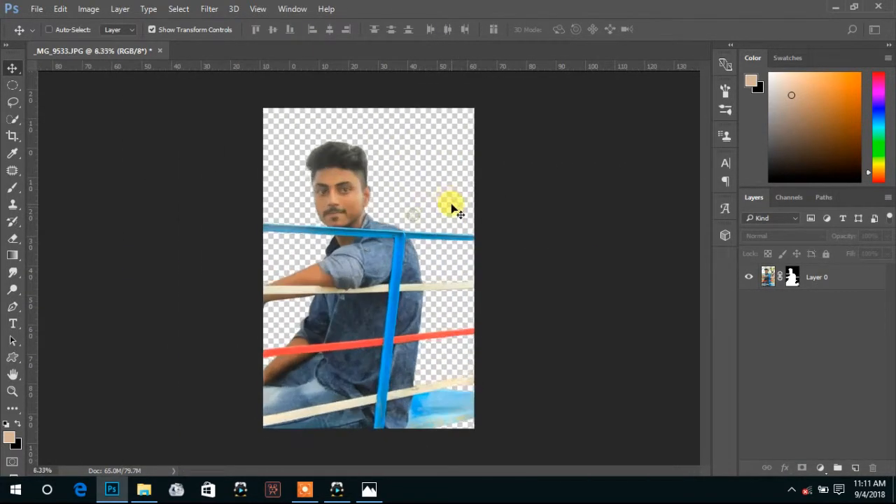
click(348, 210)
click(14, 67)
click(12, 137)
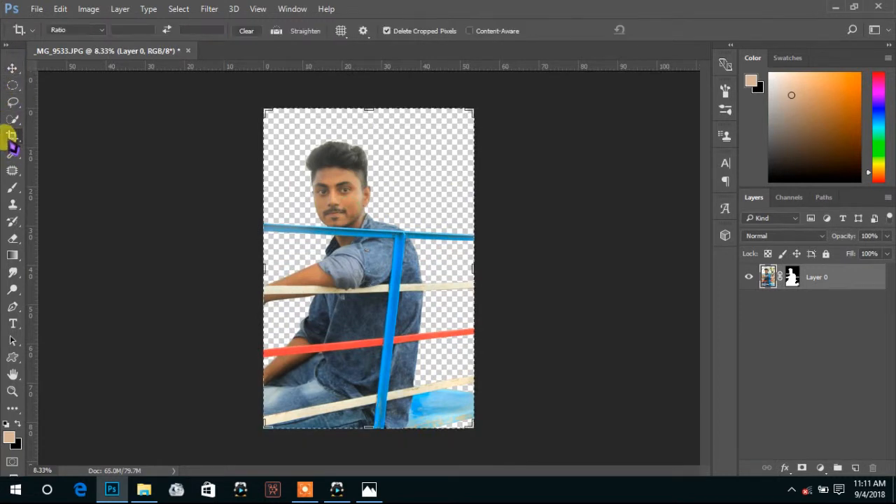
click(683, 274)
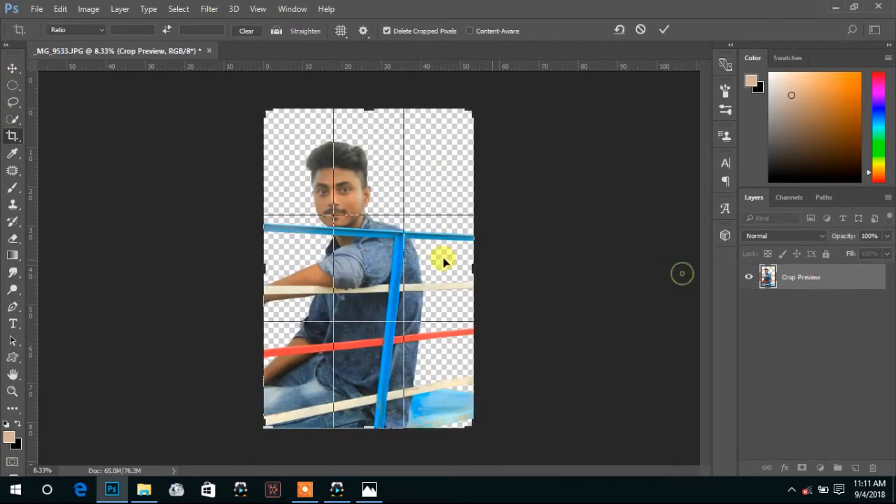
click(74, 119)
click(12, 67)
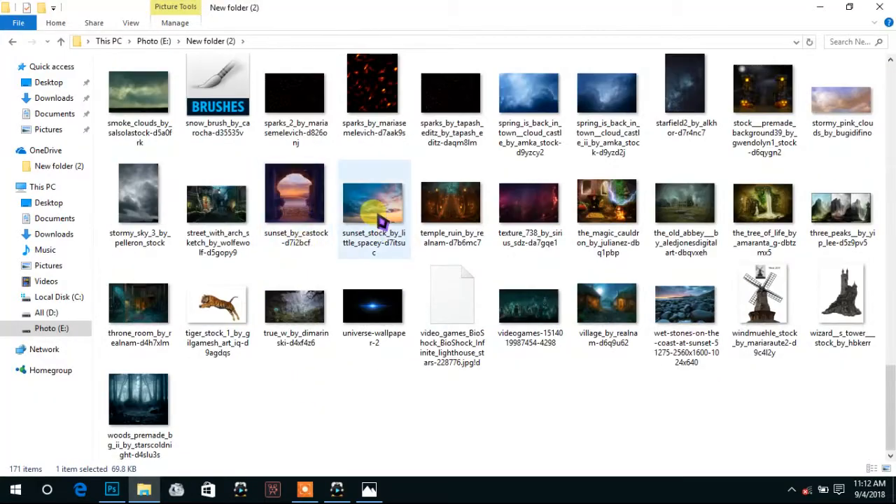
Place the sunset_stock_by_little_spacey-d7itsuc image in the document and scale it to fill the canvas width from the upper edge
drag(371, 216, 348, 175)
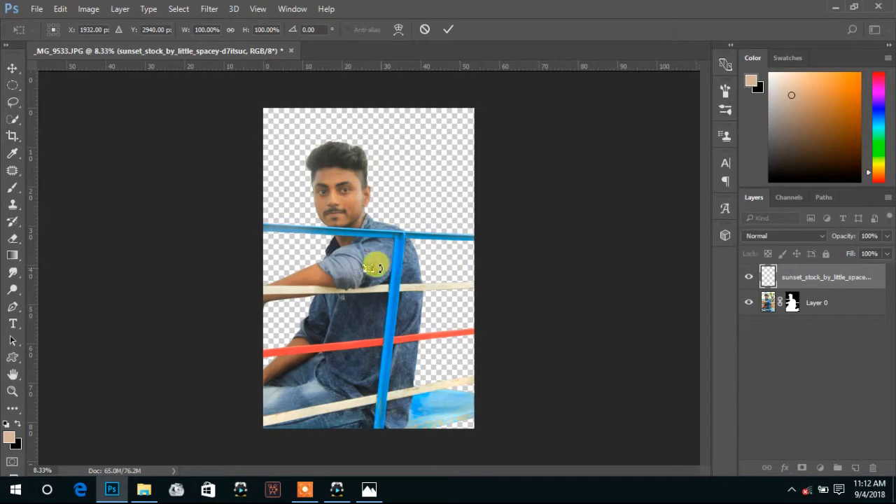
drag(369, 263, 442, 175)
drag(399, 206, 300, 140)
drag(359, 199, 474, 306)
key(Return)
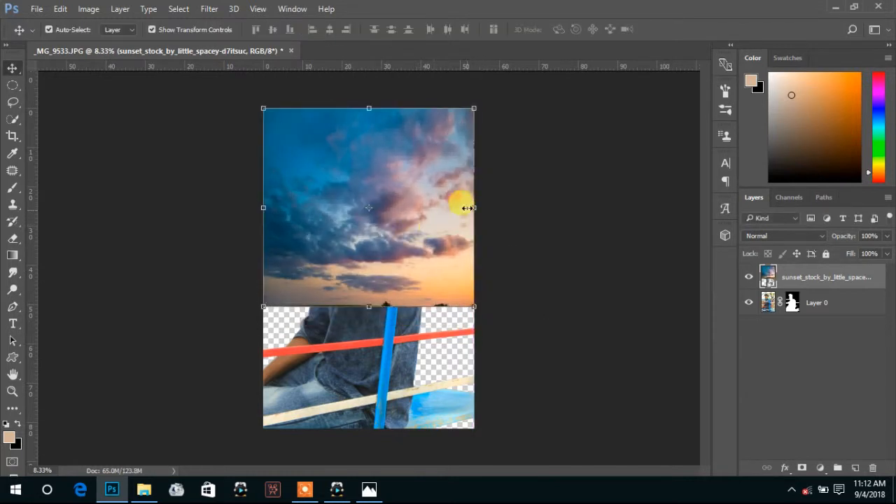
Rasterize the sunset layer and move it beneath Layer 0 so it sits behind the man
right_click(794, 277)
click(548, 290)
drag(814, 280, 840, 334)
click(604, 261)
click(448, 206)
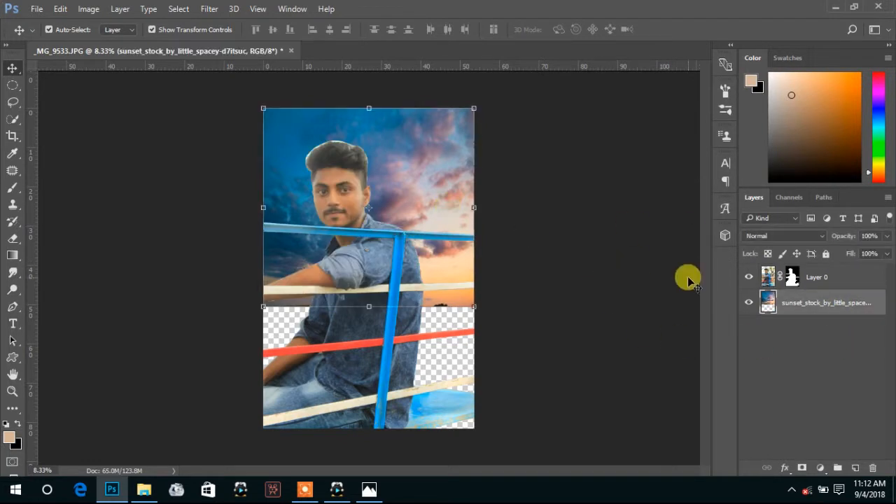
Stretch the sunset layer to 175.78% width at its current height and center it horizontally behind the man
scroll(409, 240, down, 2)
scroll(426, 256, up, 3)
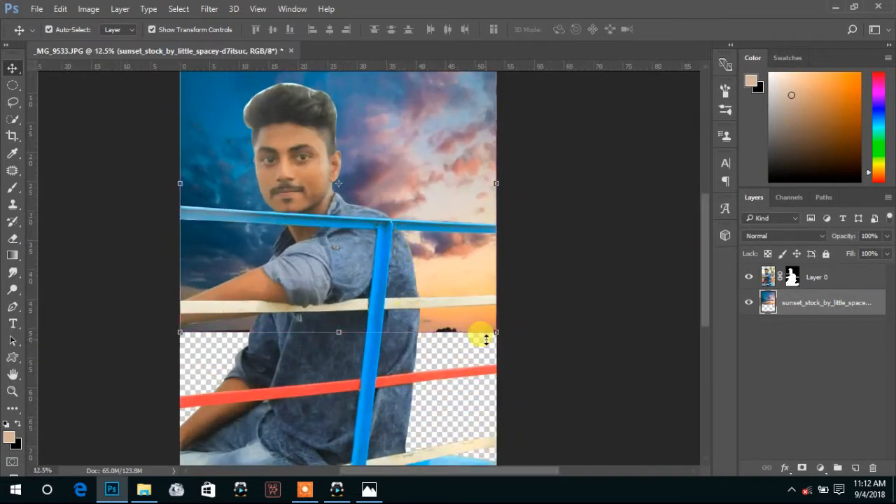
scroll(401, 235, down, 1)
key(ctrl+t)
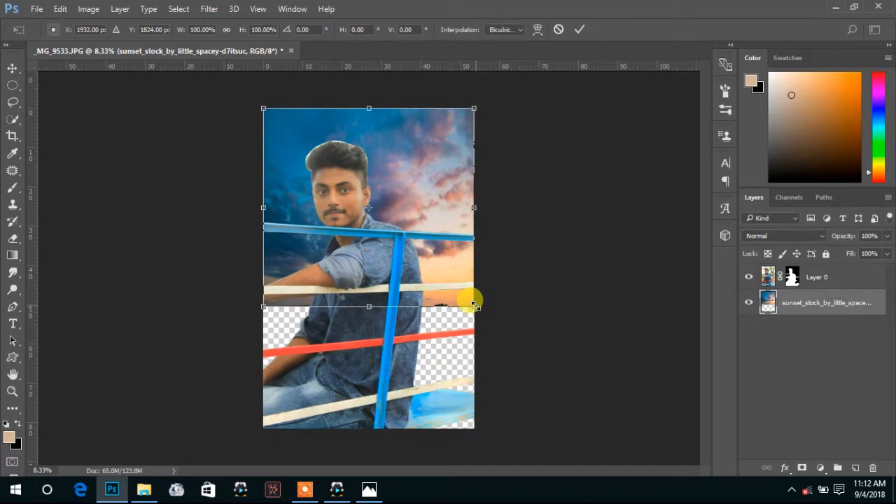
drag(474, 306, 632, 306)
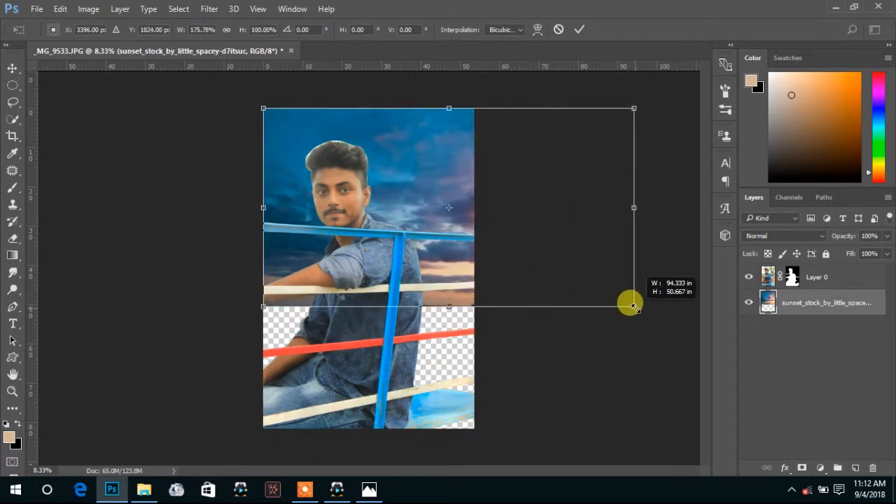
drag(462, 260, 380, 256)
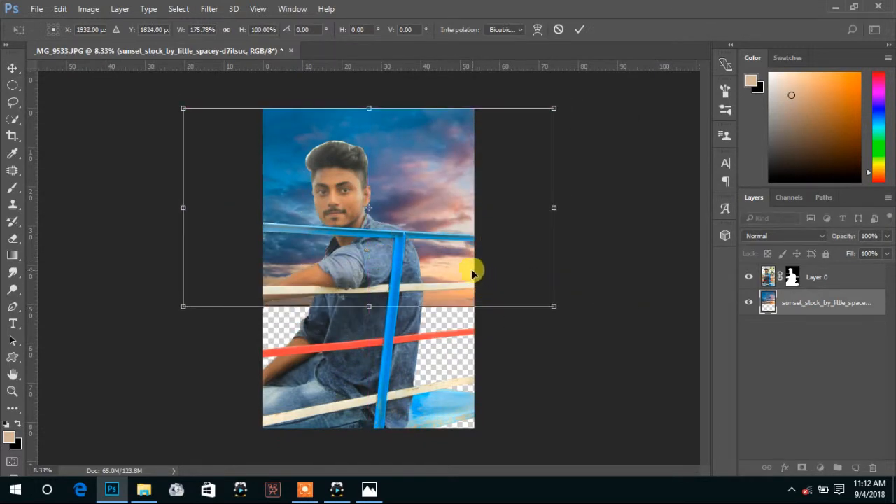
scroll(440, 254, down, 3)
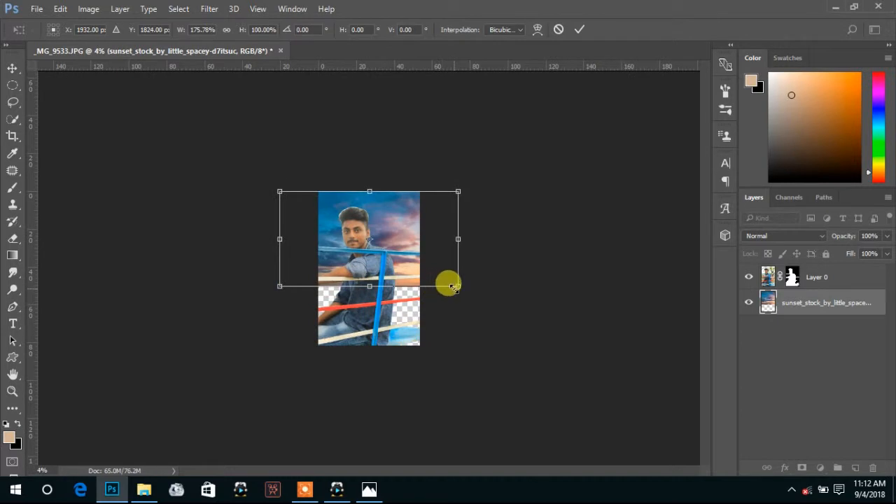
Warp the sunset layer by pulling its lower corners down and inward and bowing its upper edge upward, and apply the warp
click(537, 30)
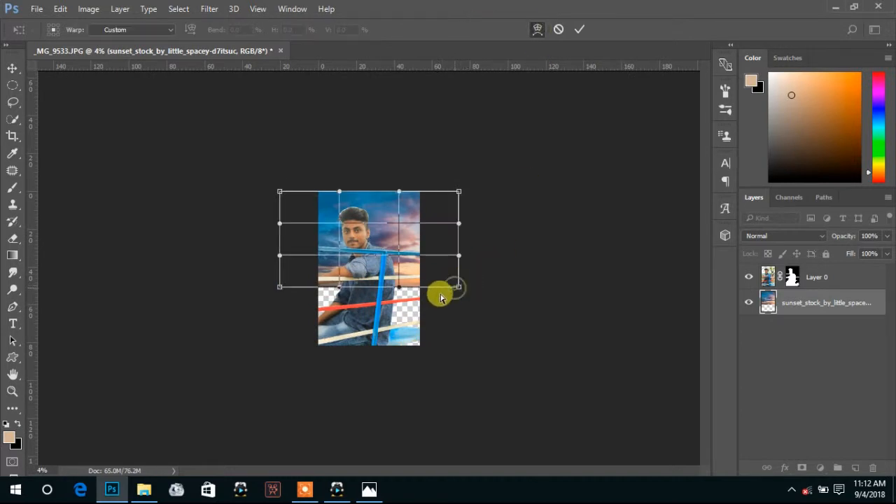
drag(440, 297, 432, 296)
drag(280, 287, 291, 314)
drag(384, 307, 376, 273)
mouse_move(373, 196)
mouse_down()
mouse_move(378, 142)
mouse_move(375, 185)
mouse_up()
mouse_move(369, 268)
mouse_down()
mouse_move(364, 260)
mouse_move(363, 271)
mouse_move(376, 280)
mouse_up()
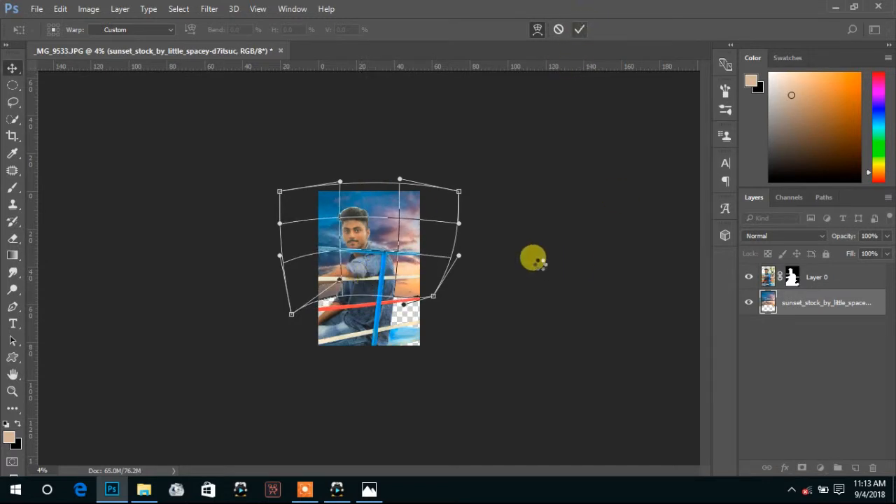
click(543, 257)
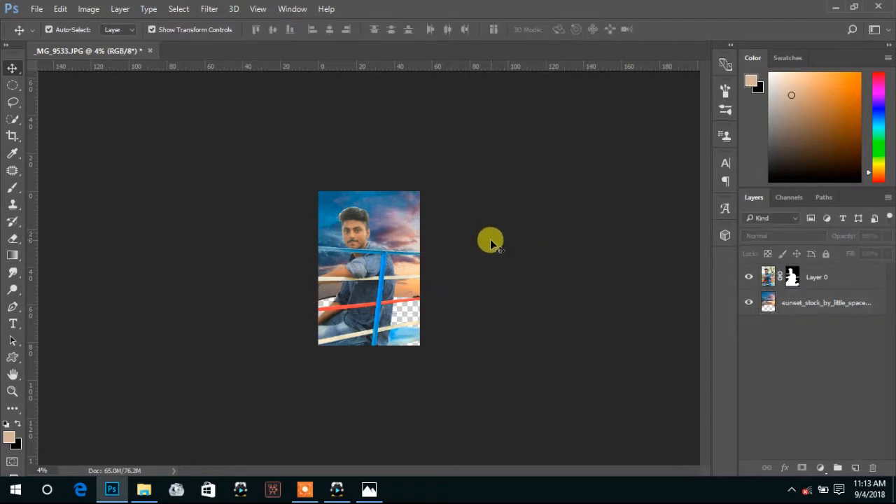
Place the woods_premade_bg_ii_by_starscoldnight-d4slu3s image from the stock folder and enlarge it across the canvas below the man's face
key(ctrl+plus)
click(110, 490)
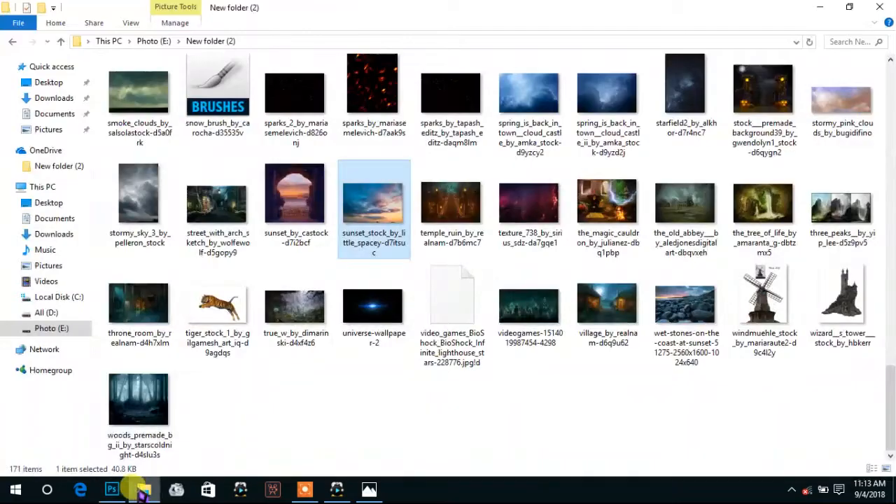
drag(144, 400, 421, 253)
drag(392, 288, 594, 467)
drag(427, 362, 336, 353)
key(Return)
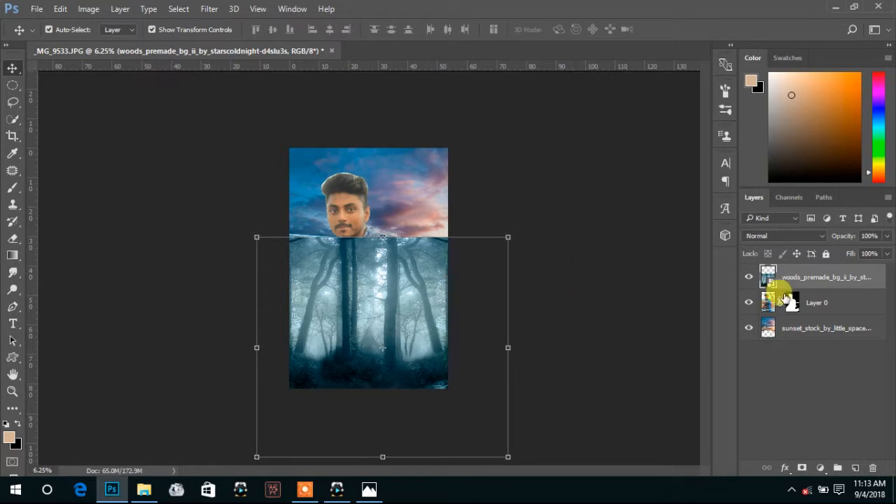
Rasterize the woods layer and move it between Layer 0 and the sunset layer
right_click(782, 287)
click(553, 286)
drag(847, 280, 809, 285)
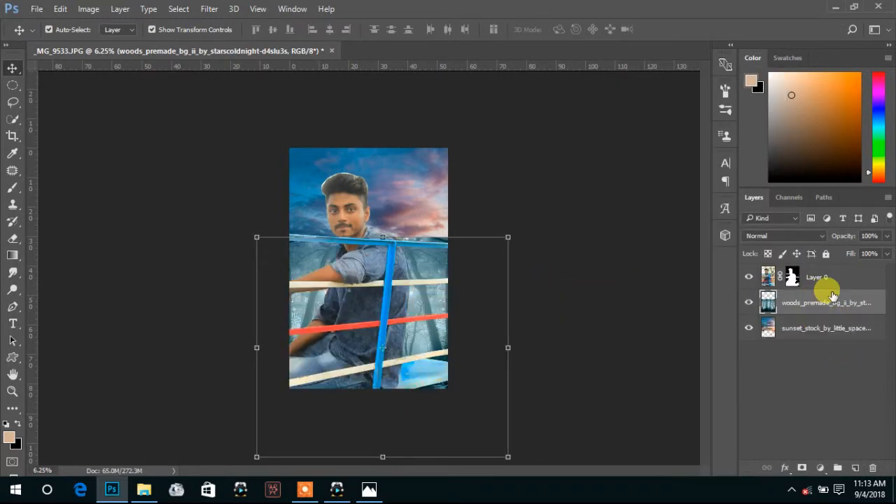
Add a layer mask to the woods layer and fade its upper edge into the sunset with black linear gradients at 44% opacity
click(801, 467)
click(13, 255)
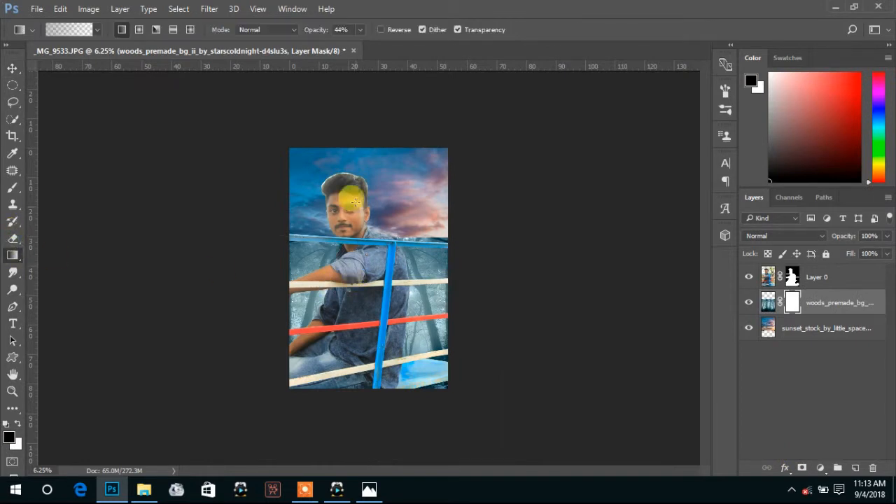
drag(355, 201, 373, 258)
drag(382, 208, 373, 307)
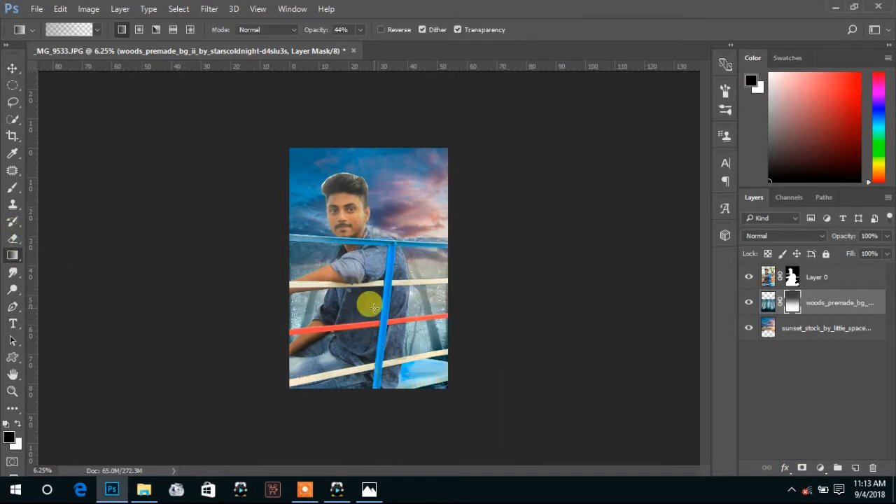
Extend the woods mask's black gradient lower, then mask the sunset layer and fade its lower part with an upward black gradient at 44% opacity
mouse_move(377, 230)
mouse_down()
mouse_move(377, 329)
mouse_move(388, 328)
mouse_move(371, 301)
mouse_up()
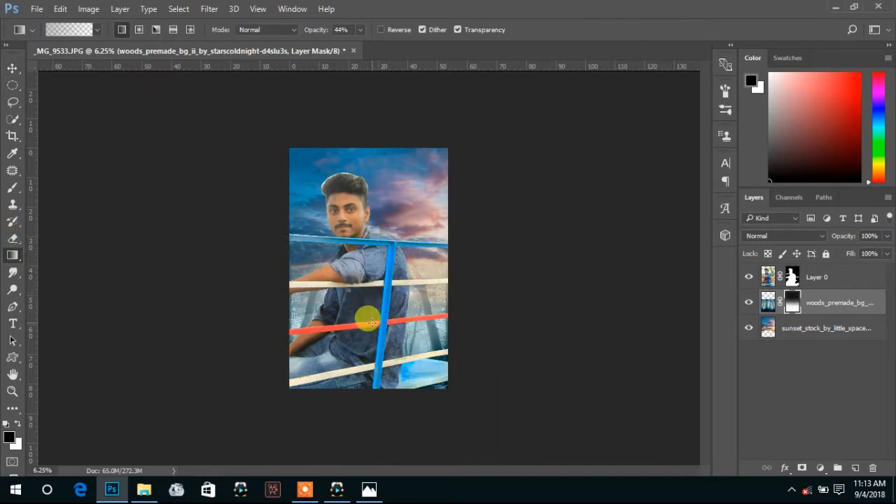
click(767, 329)
click(802, 467)
drag(378, 342, 379, 210)
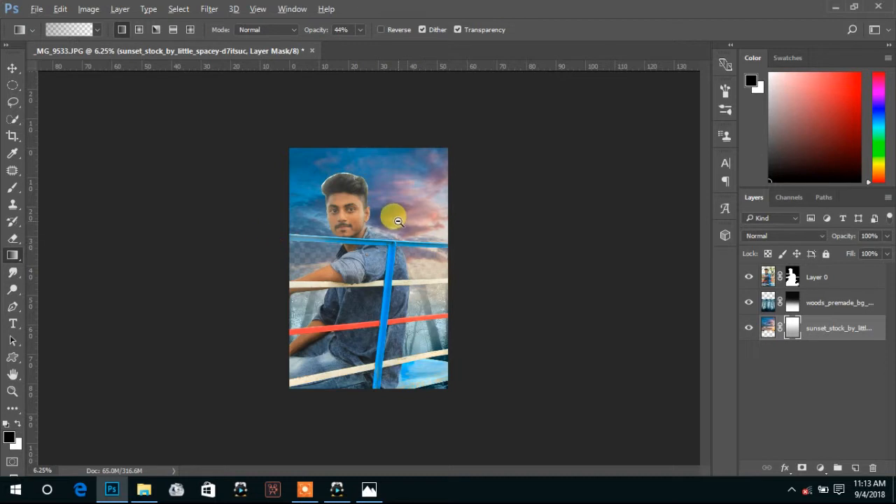
ctrl+alt+click(398, 221)
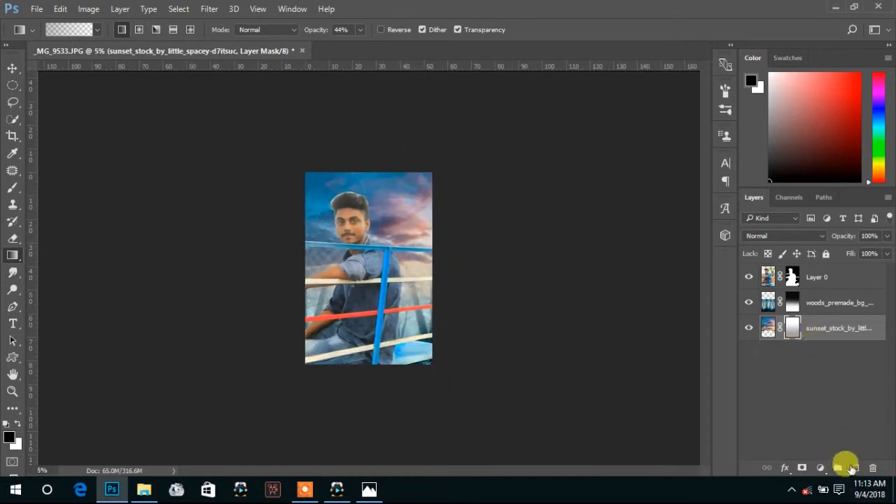
Create a new empty layer beneath the sunset layer and select the whole canvas
click(851, 467)
drag(802, 320, 805, 357)
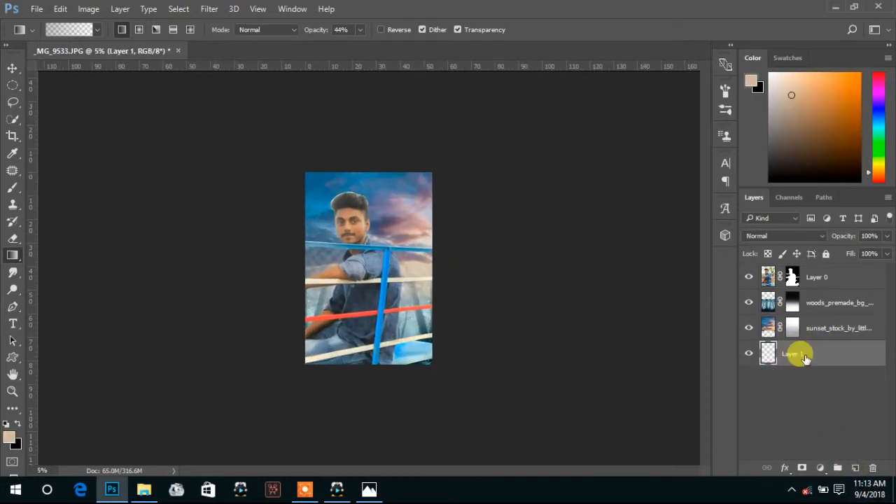
right_click(765, 356)
click(783, 83)
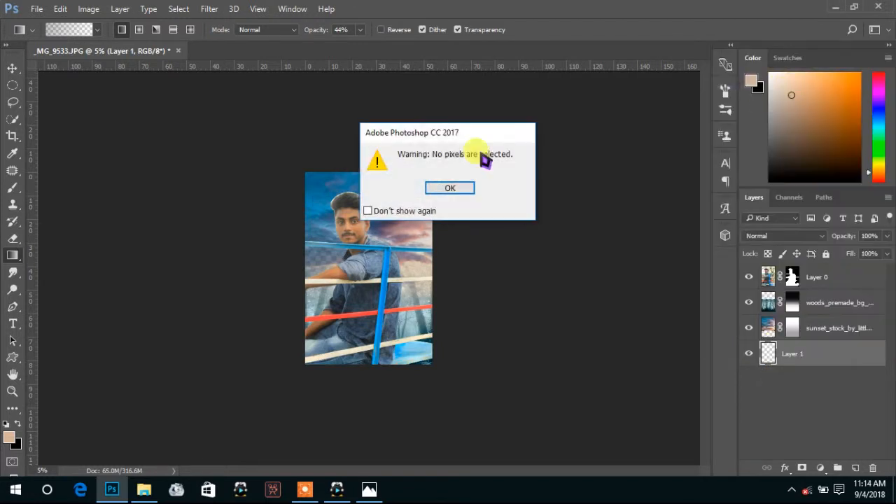
click(441, 186)
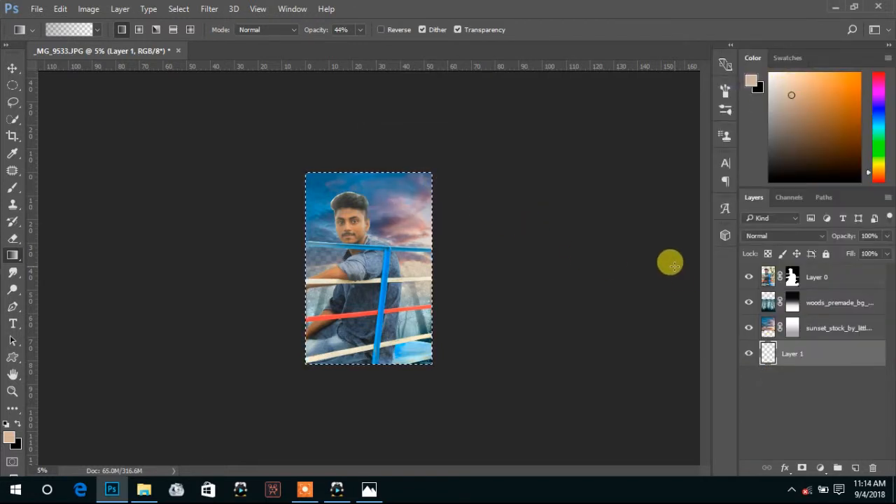
Fill the new bottom layer with white using a 5000 px brush at 100% opacity
click(12, 188)
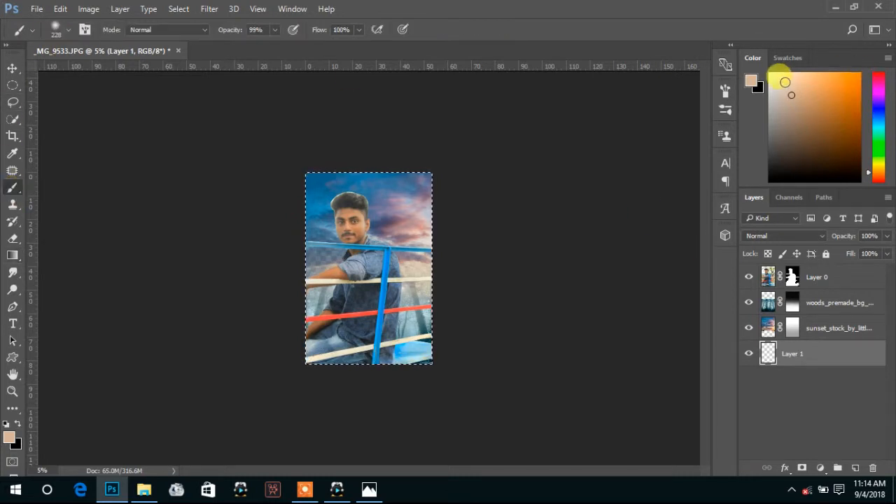
drag(785, 82, 769, 73)
drag(234, 30, 344, 31)
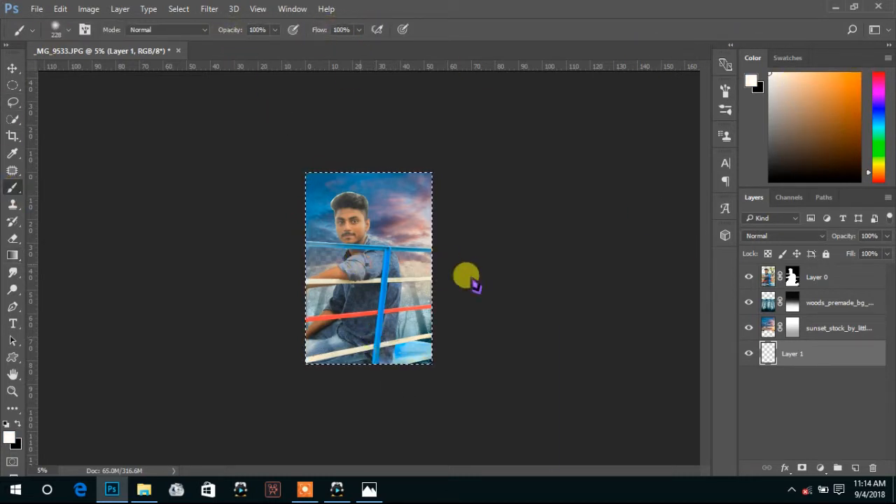
right_click(364, 261)
drag(473, 296, 519, 296)
click(340, 249)
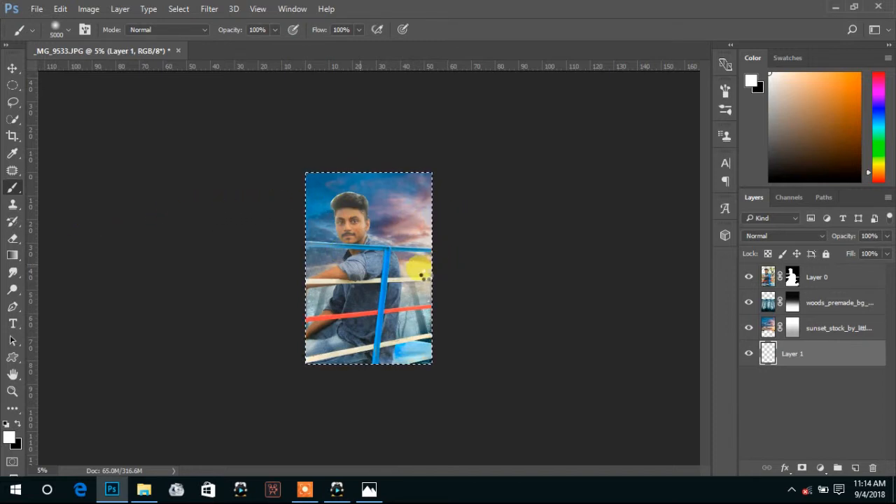
click(357, 210)
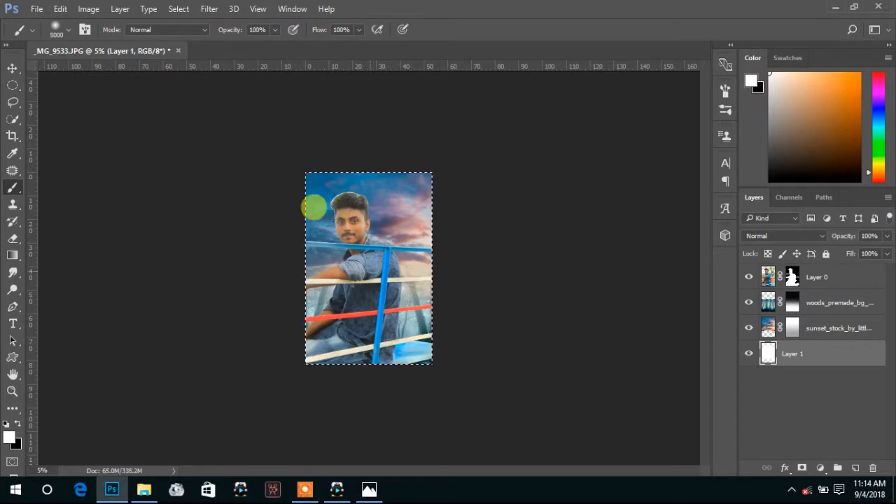
scroll(354, 271, up, 3)
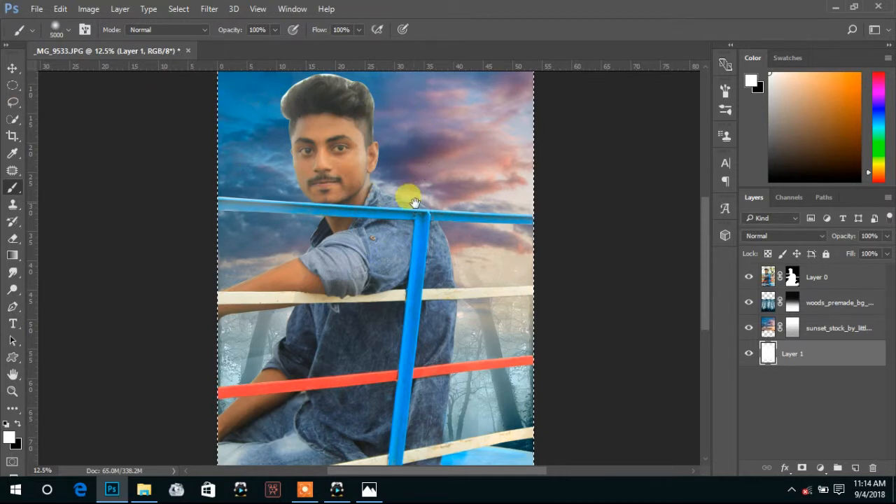
scroll(483, 190, down, 1)
scroll(483, 190, down, 1)
key(ctrl+a)
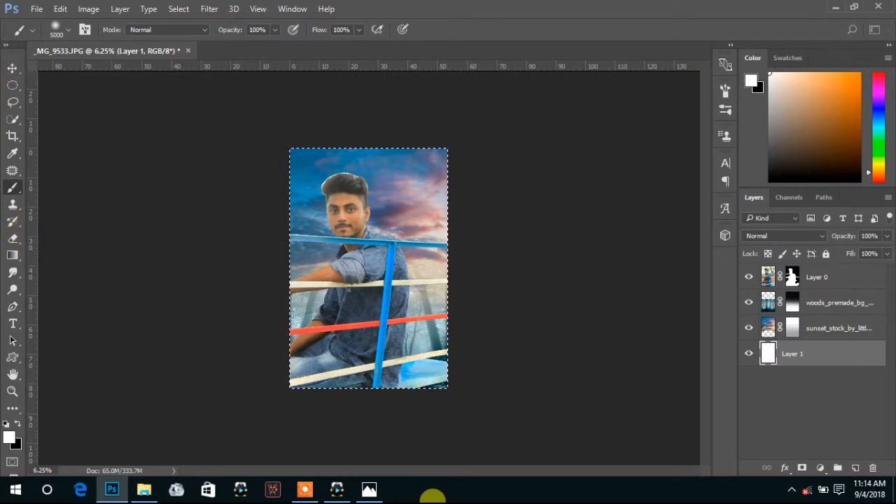
Target Layer 0's mask and start removing the bright fringe above the hair with a soft black brush resized to 62 px
key(v)
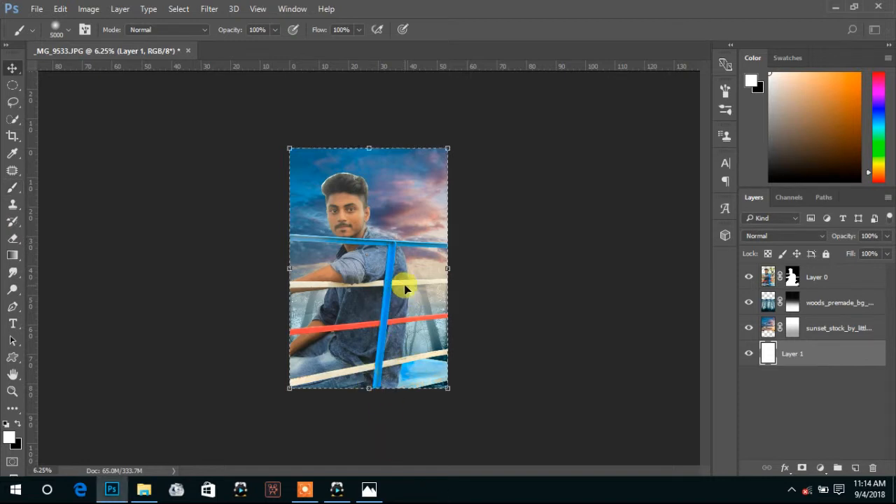
key(ctrl+plus)
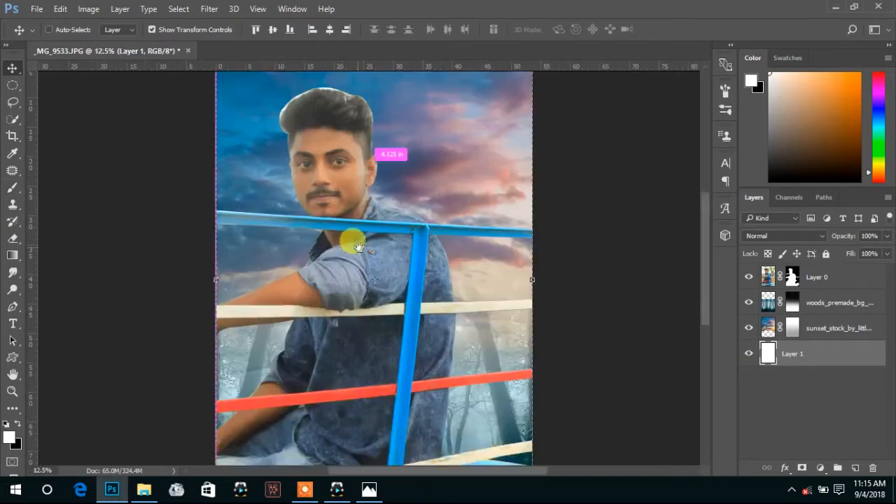
key(space)
drag(381, 157, 408, 235)
scroll(408, 235, up, 4)
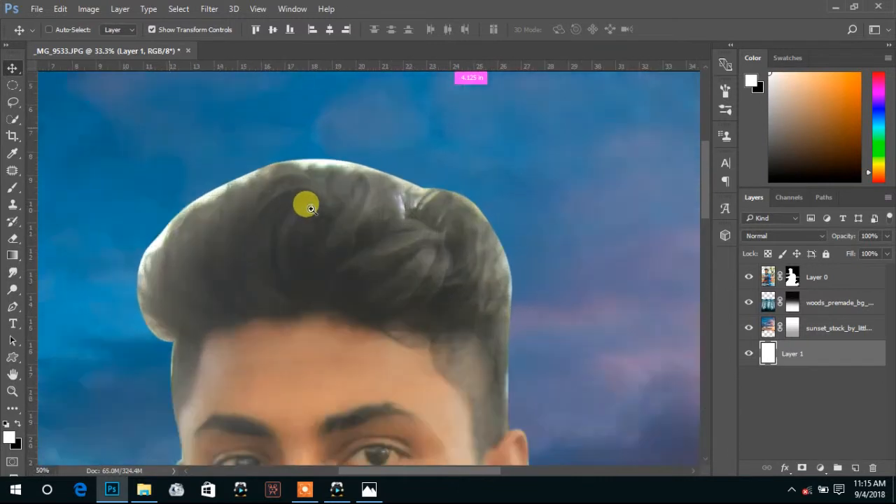
click(791, 276)
scroll(214, 273, up, 1)
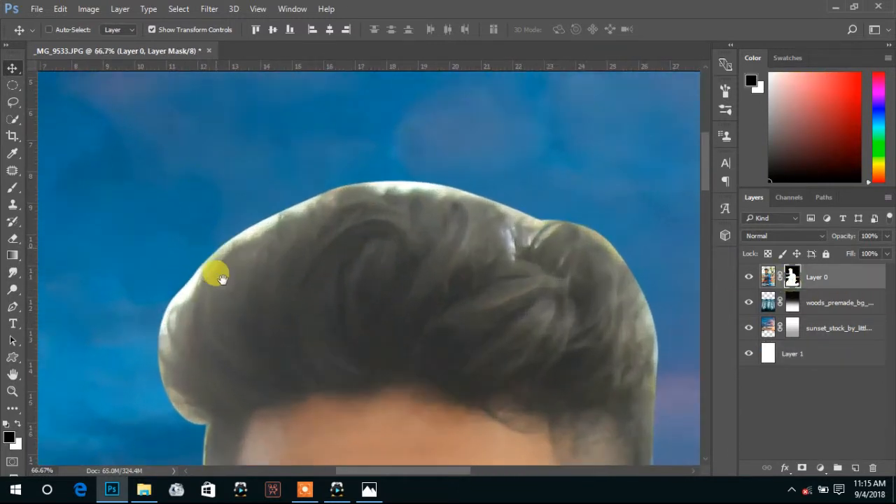
click(12, 188)
scroll(270, 236, up, 1)
right_click(276, 218)
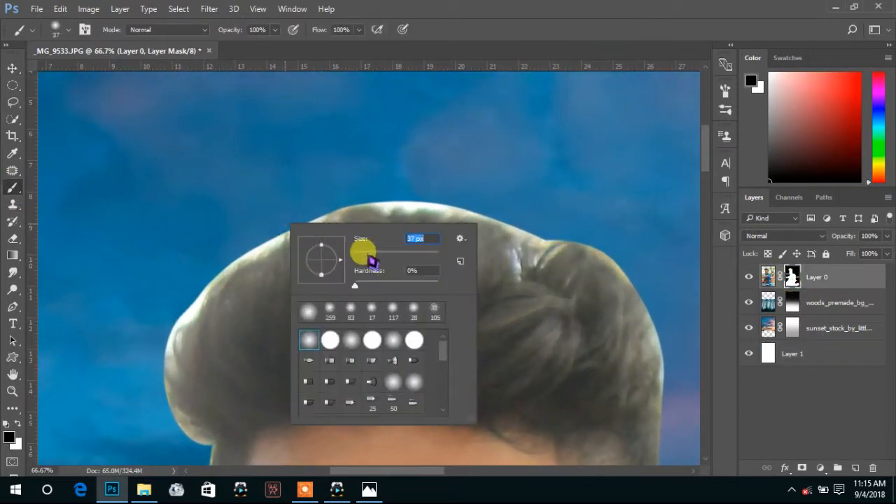
drag(283, 241, 262, 246)
right_click(278, 222)
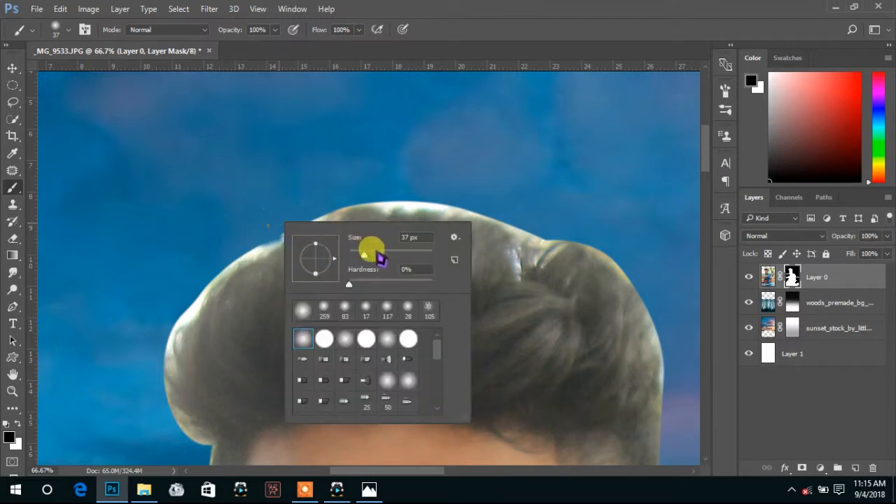
click(374, 253)
click(244, 243)
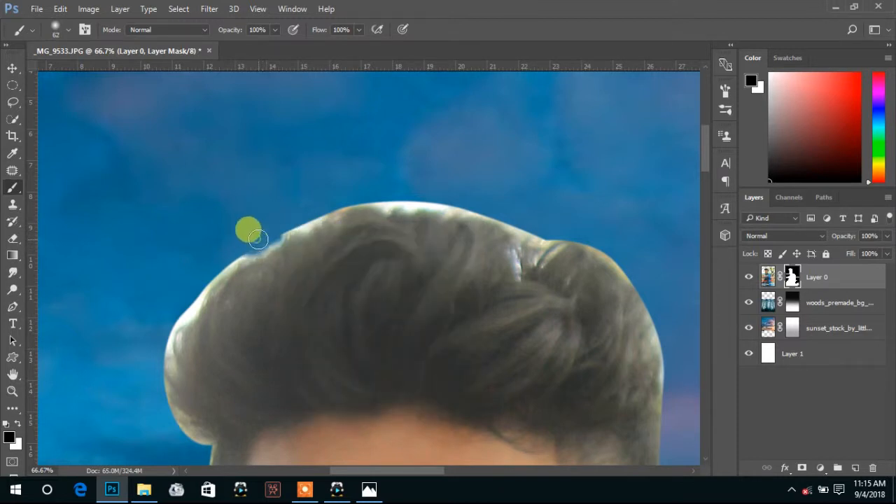
Paint black on Layer 0's mask along the top of the hair and down its right side to remove the light halo
mouse_move(258, 238)
mouse_down()
mouse_move(330, 205)
mouse_move(415, 194)
mouse_move(429, 196)
mouse_move(397, 205)
mouse_move(446, 199)
mouse_move(438, 199)
mouse_move(536, 242)
mouse_up()
mouse_move(603, 249)
mouse_down()
mouse_move(476, 205)
mouse_move(545, 233)
mouse_move(554, 249)
mouse_up()
drag(583, 275, 528, 214)
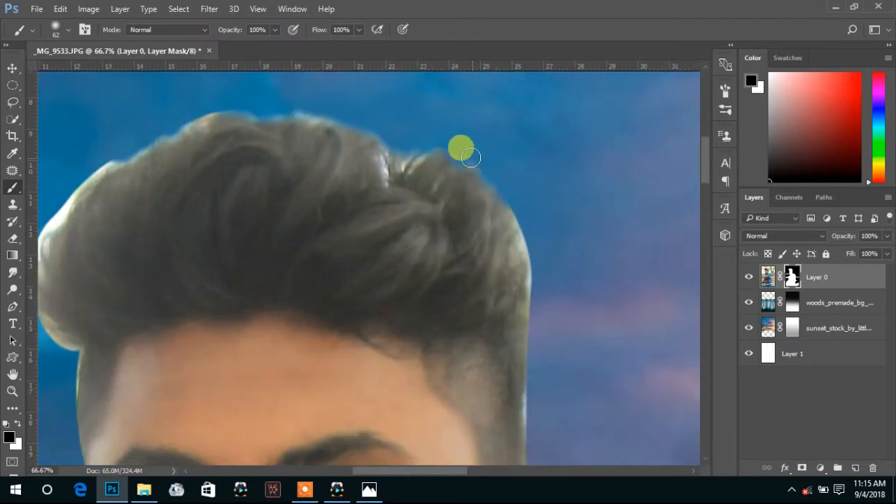
drag(472, 156, 494, 170)
drag(550, 209, 541, 174)
drag(527, 218, 518, 240)
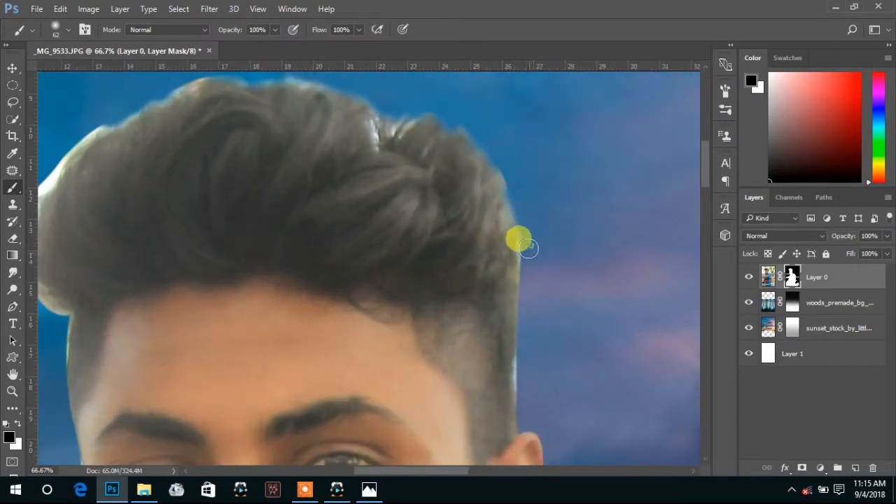
Clean the mask edge along the right side of the man's head and around his visible ear
drag(560, 296, 488, 243)
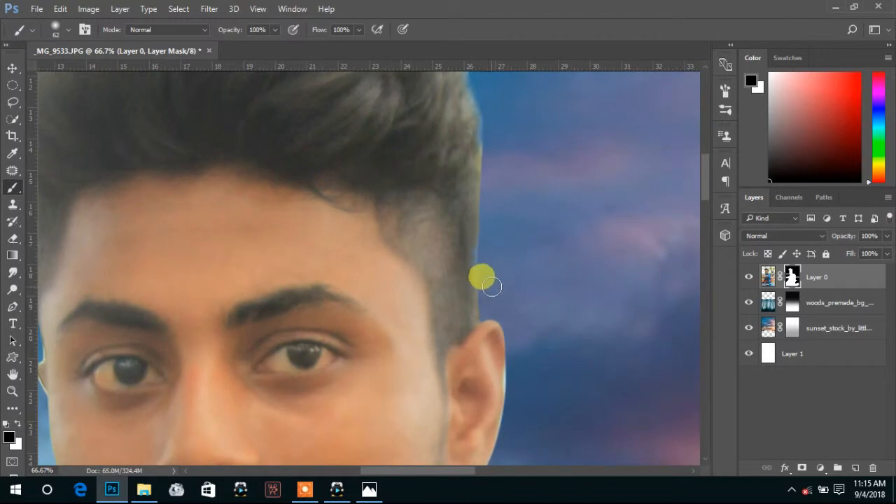
drag(614, 361, 575, 243)
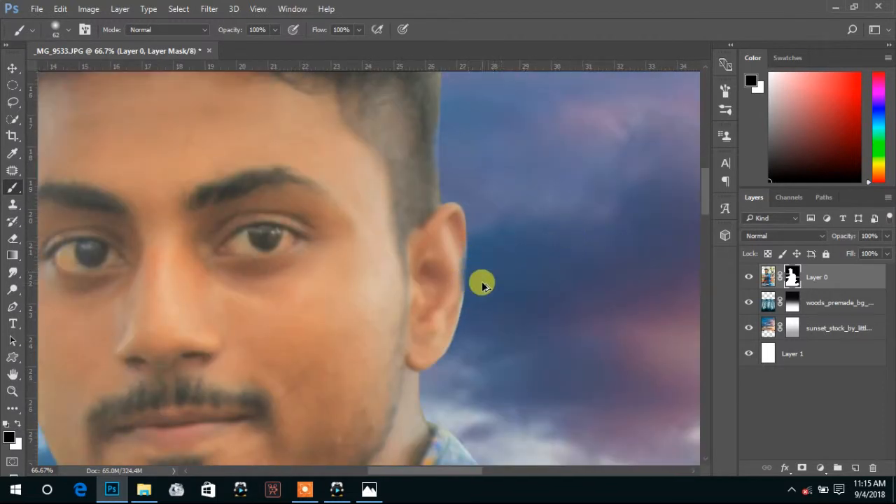
scroll(473, 306, up, 5)
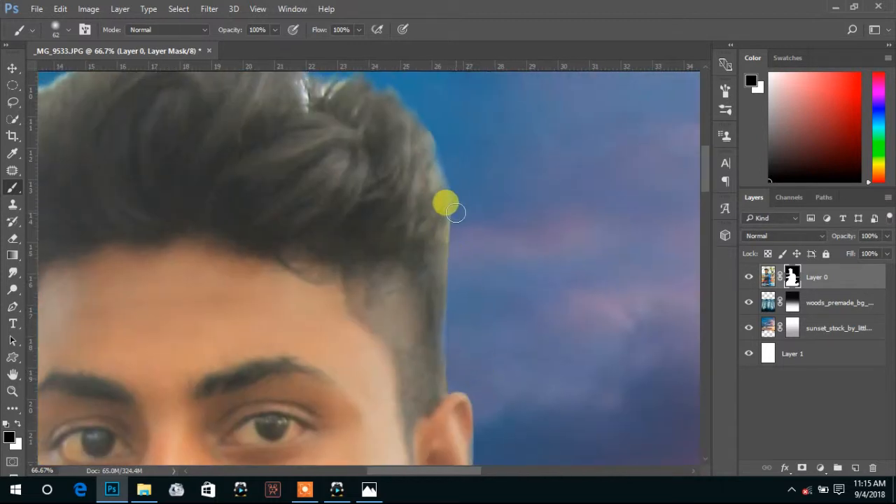
drag(440, 200, 476, 338)
Paint away the white fringe around the upper-left curve of the hair and down toward the left temple
drag(271, 189, 385, 218)
drag(367, 231, 389, 221)
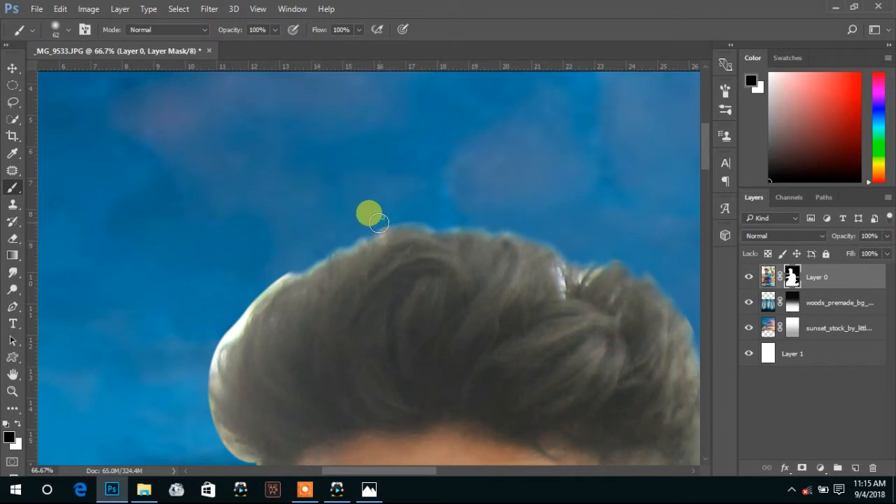
drag(319, 242, 369, 204)
drag(326, 237, 376, 214)
drag(323, 272, 369, 196)
mouse_move(363, 163)
mouse_down()
mouse_move(342, 168)
mouse_move(310, 231)
mouse_move(328, 184)
mouse_move(318, 199)
mouse_move(318, 253)
mouse_move(359, 298)
mouse_move(353, 318)
mouse_up()
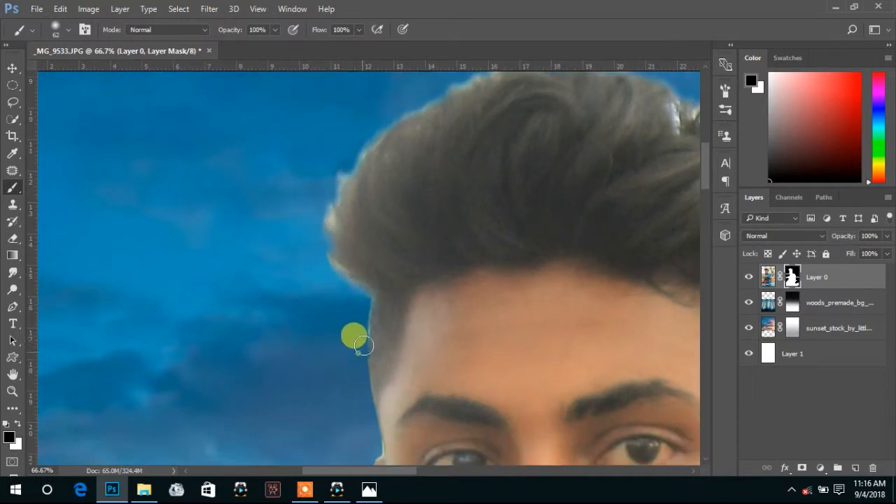
Mask out the light edge along the left temple and the small ear sliver beside the man's eye
drag(364, 366, 338, 229)
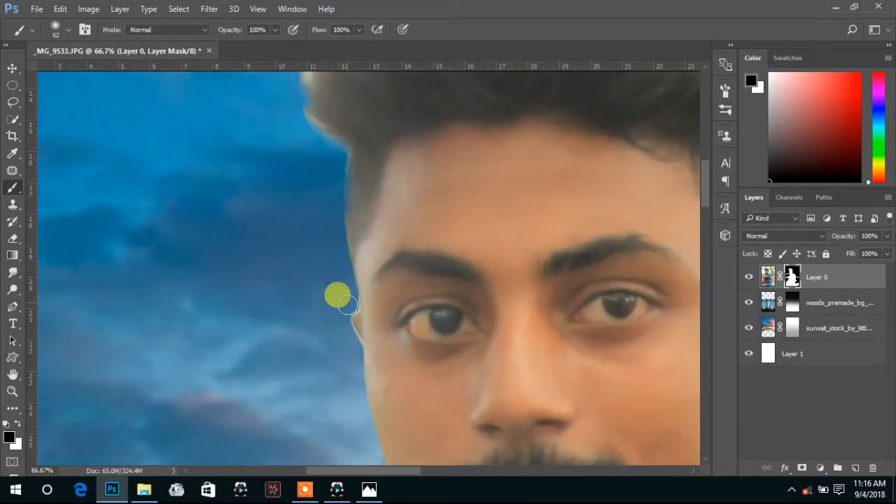
drag(344, 348, 342, 308)
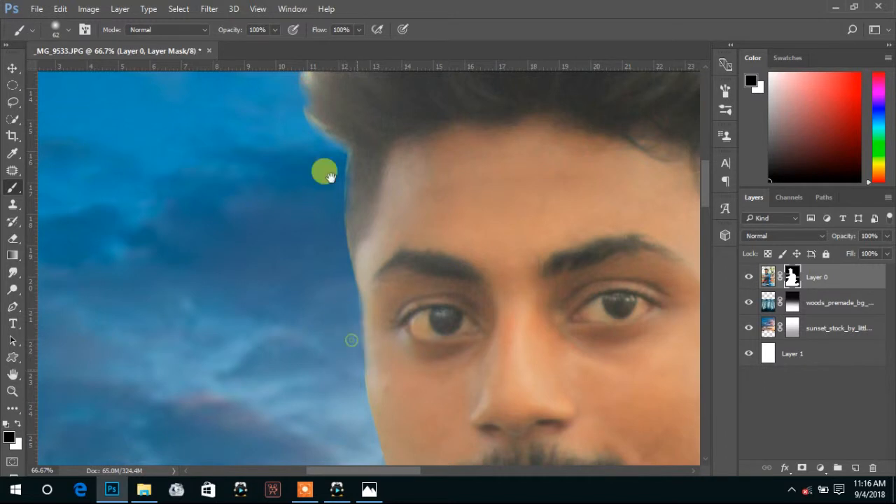
drag(329, 176, 355, 302)
drag(392, 325, 366, 176)
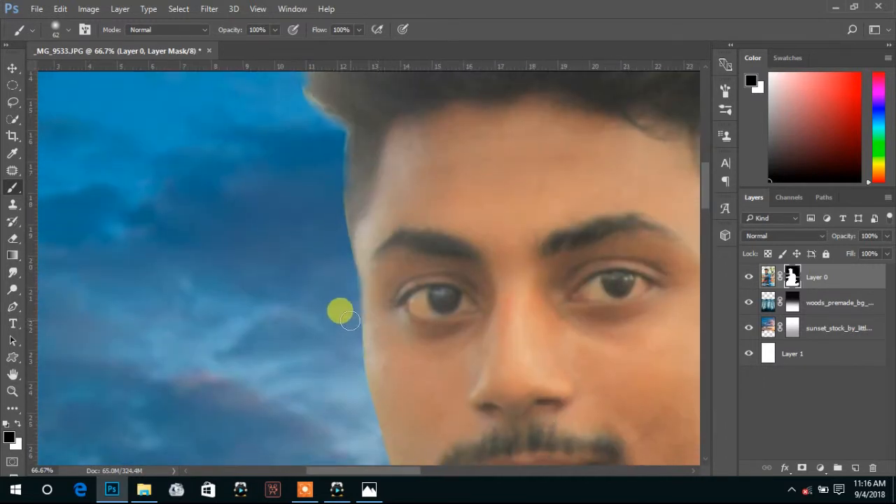
Touch up the remaining pale spots on the left edge of the hair in Layer 0's mask
drag(320, 114, 358, 316)
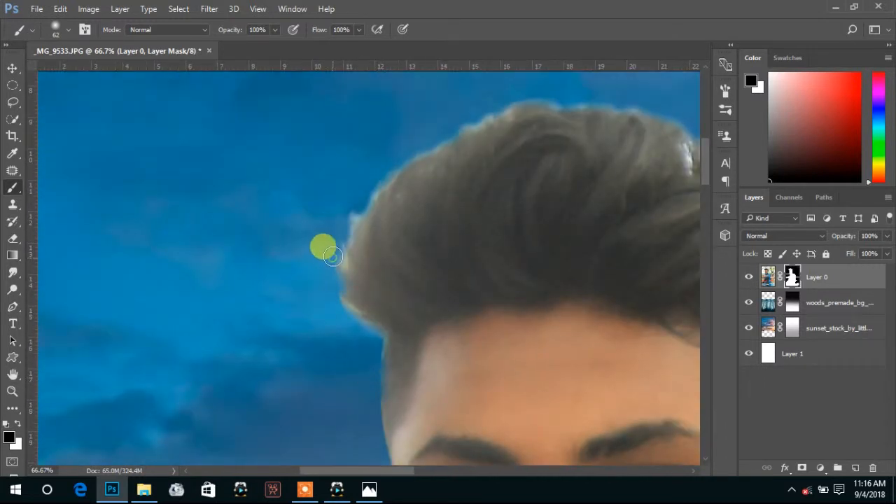
click(347, 215)
drag(362, 186, 373, 251)
drag(630, 170, 434, 175)
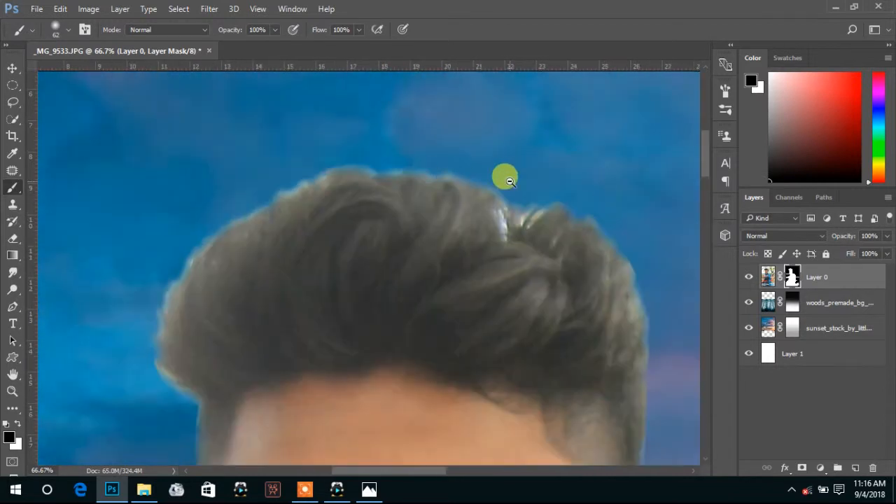
Deselect all layers and examine the refined head cutout against the blended background, both in full and close up
alt+click(445, 171)
alt+click(445, 170)
alt+click(587, 207)
alt+click(506, 193)
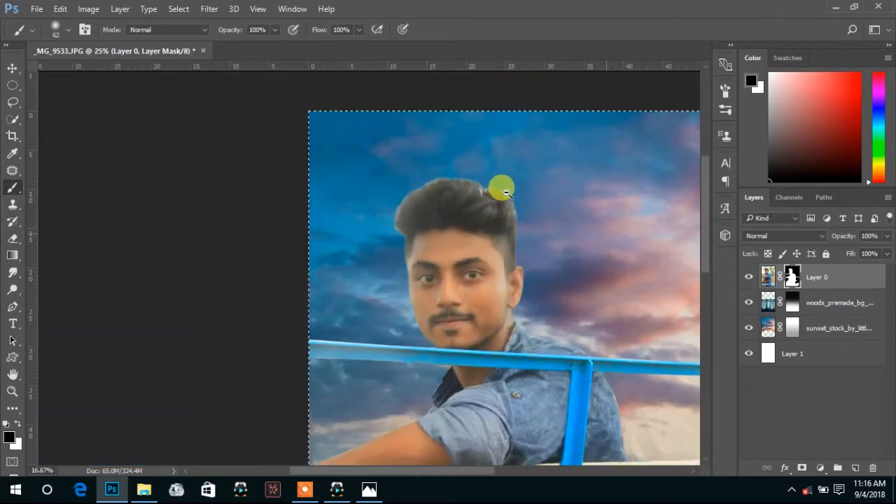
alt+click(502, 186)
alt+click(510, 186)
alt+click(510, 187)
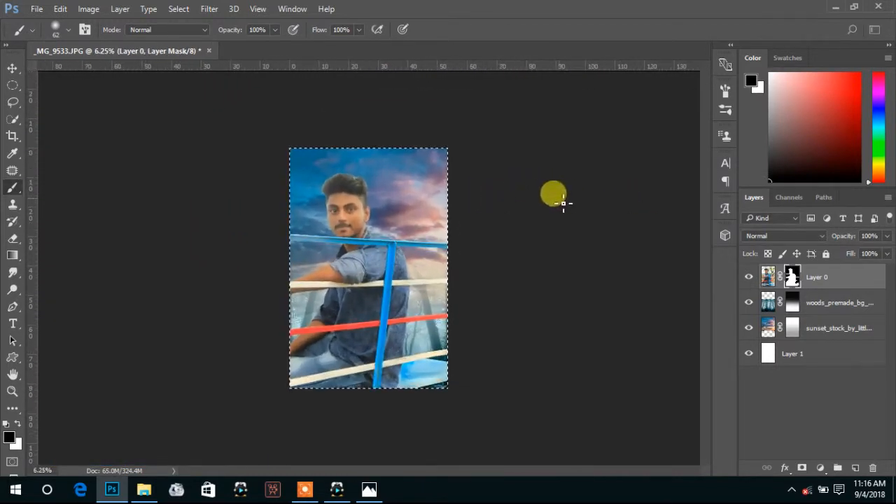
click(12, 68)
click(574, 183)
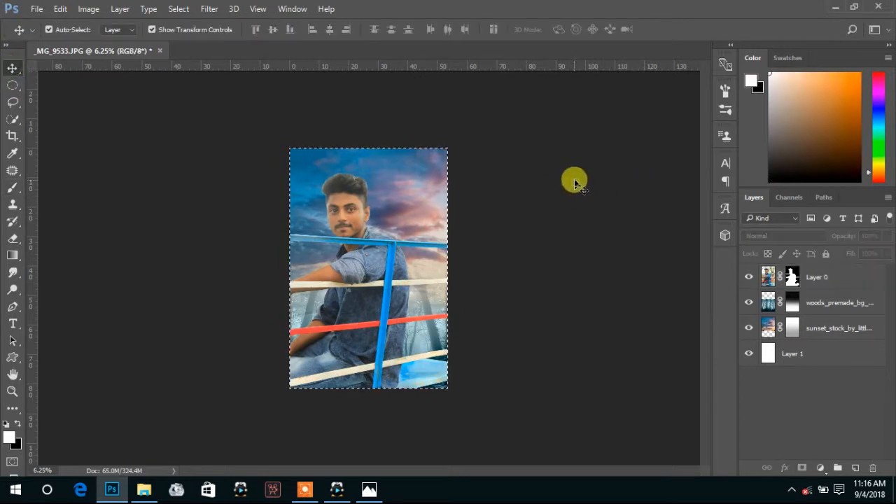
key(ctrl+plus)
key(ctrl+plus)
key(ctrl+plus)
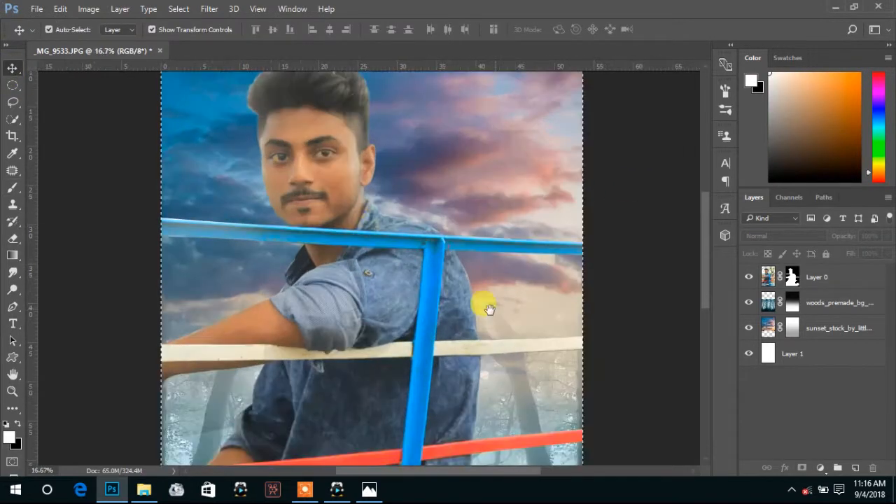
Apply a Gaussian Blur with a radius of about 9.8 pixels to the woods background layer
drag(489, 309, 400, 194)
key(ctrl+minus)
key(ctrl+minus)
key(ctrl+minus)
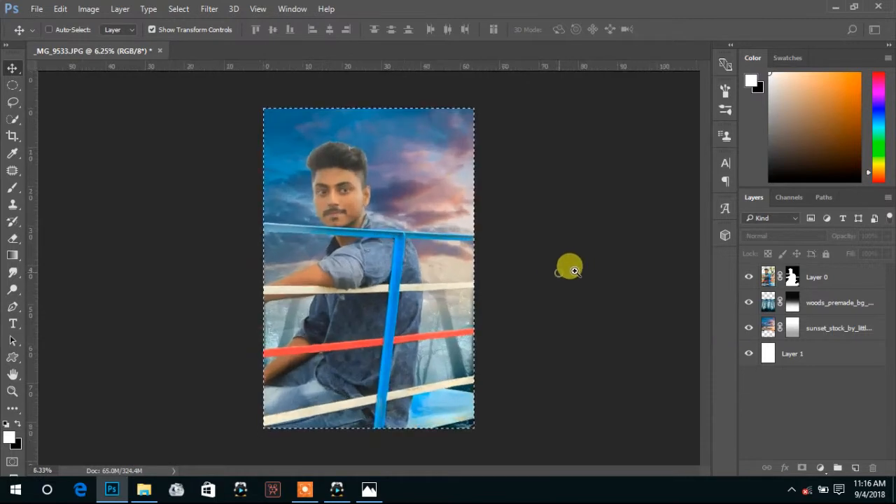
drag(574, 270, 595, 270)
click(772, 305)
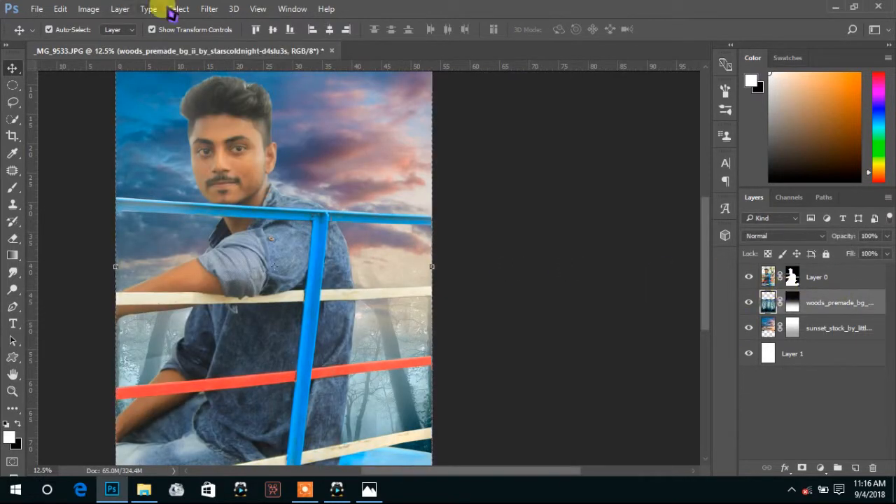
click(209, 9)
mouse_move(260, 155)
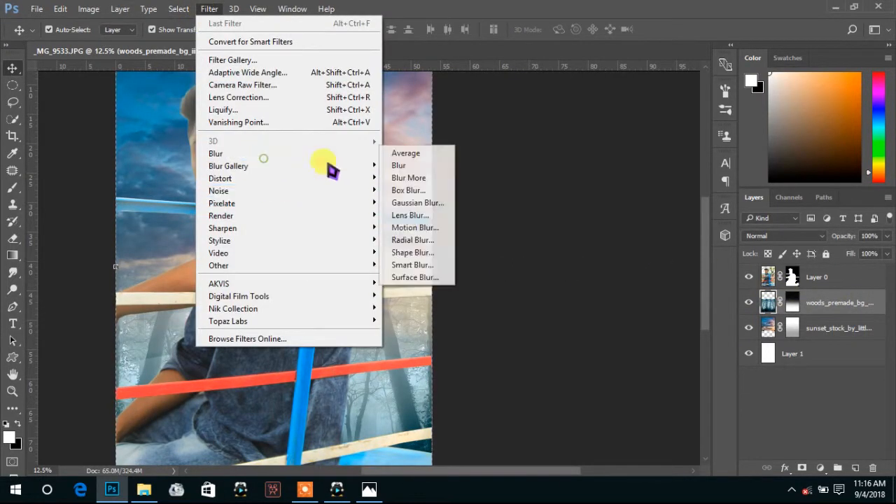
click(423, 199)
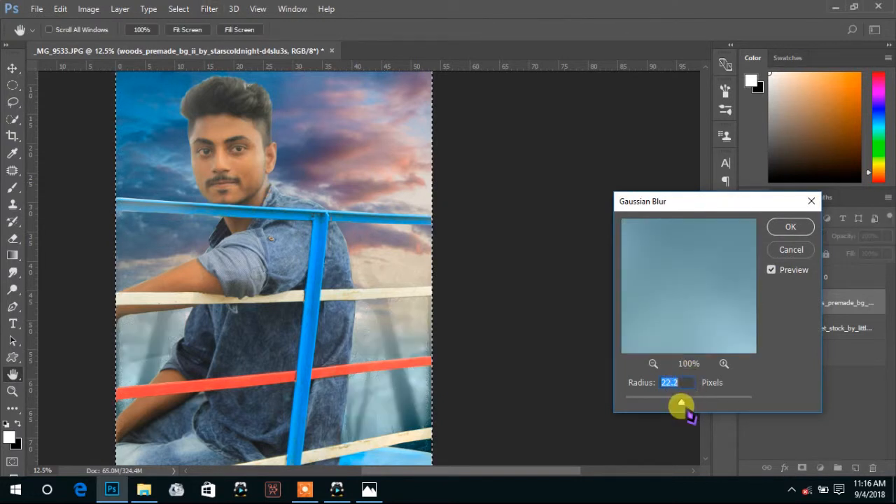
mouse_move(677, 406)
mouse_down()
mouse_move(669, 406)
mouse_move(686, 404)
mouse_up()
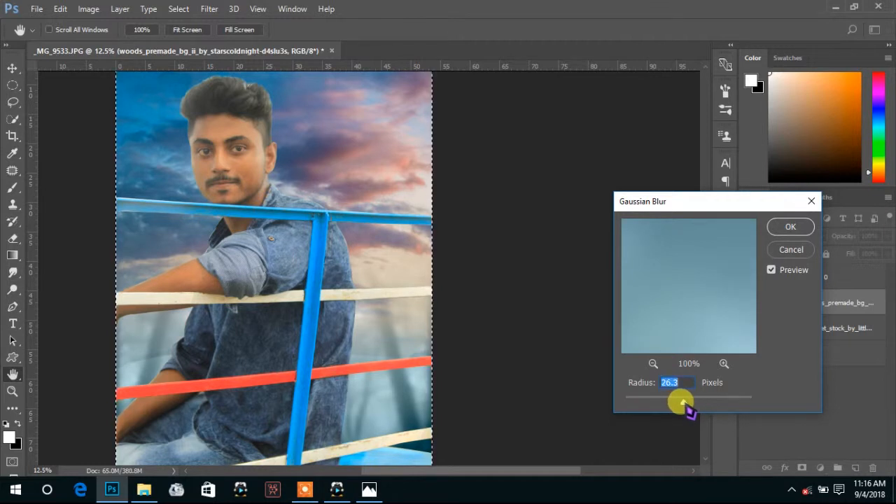
drag(683, 401, 658, 402)
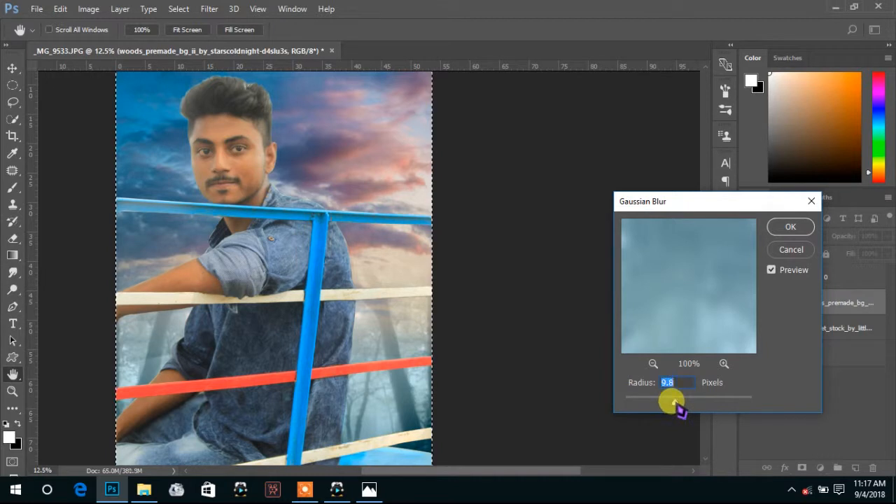
click(790, 226)
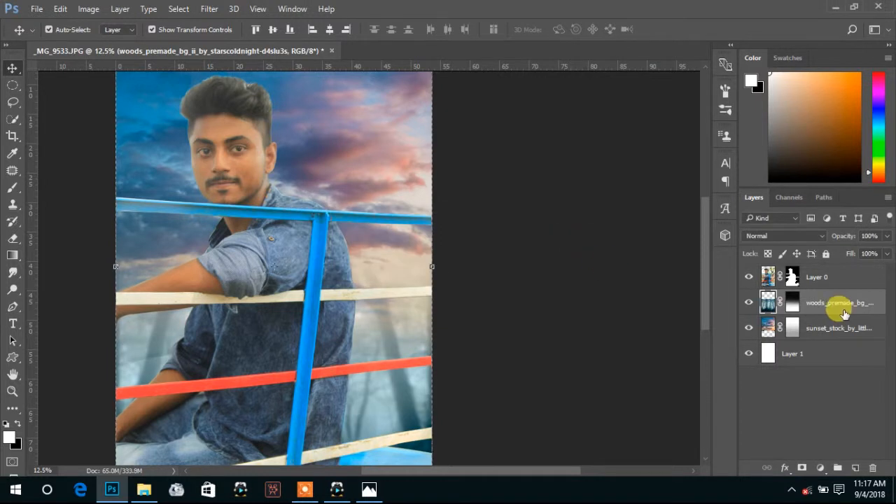
Repeat the same Gaussian Blur on the sunset sky layer and leave no layer selected
click(765, 279)
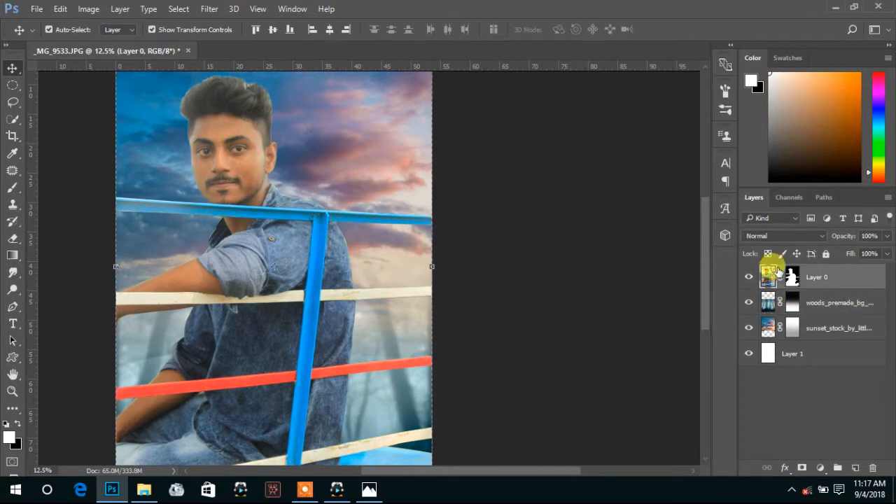
click(769, 328)
click(209, 9)
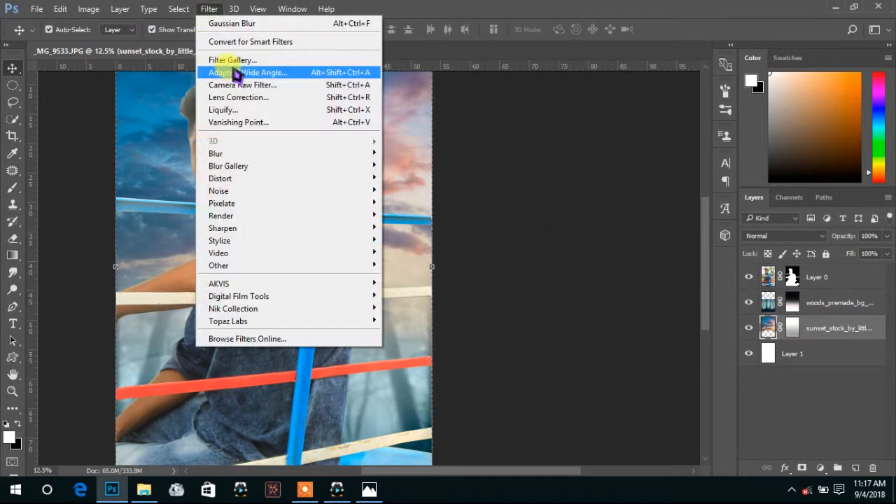
click(238, 23)
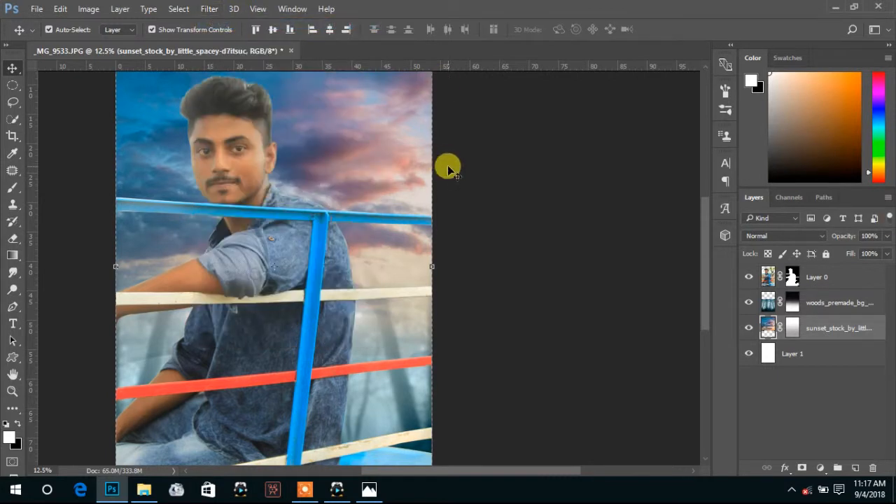
click(495, 184)
click(516, 232)
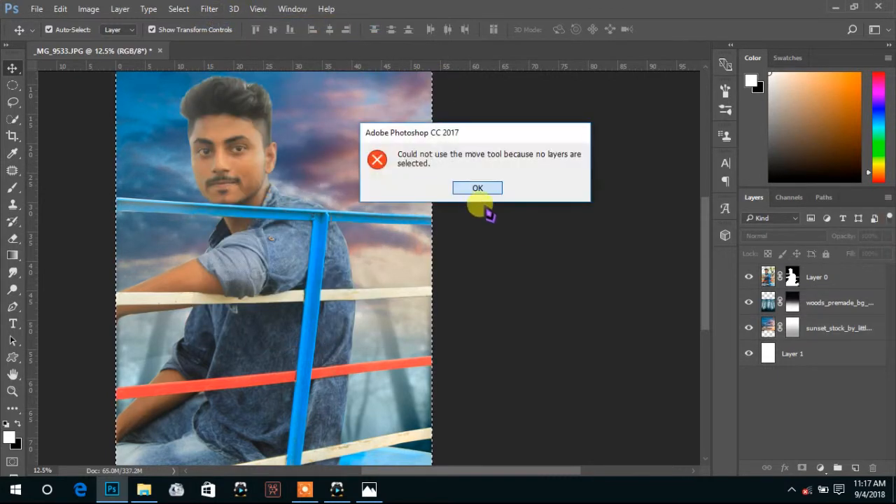
click(476, 190)
Crop the document to the full-canvas selection, deleting the layer pixels that extend beyond it
scroll(455, 208, down, 2)
scroll(552, 242, up, 1)
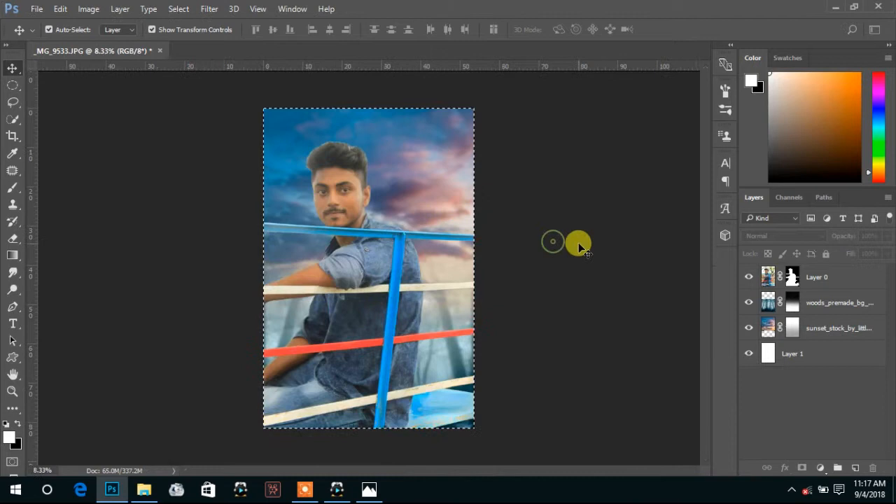
click(13, 137)
double_click(400, 196)
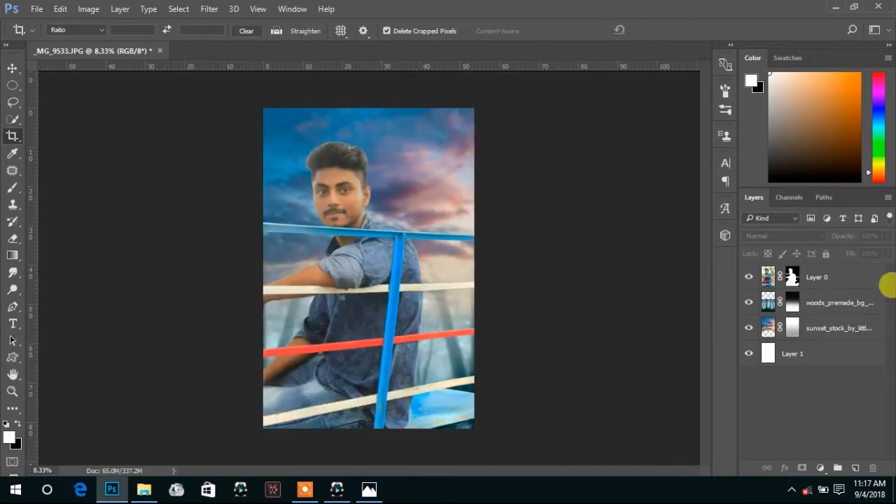
click(855, 277)
click(12, 68)
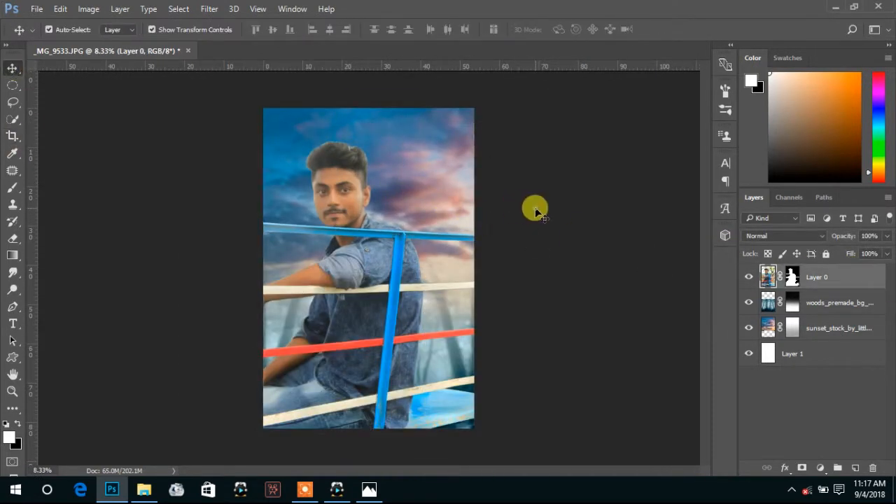
click(536, 209)
scroll(412, 226, up, 2)
scroll(307, 193, down, 2)
Open Layer 0 in the Camera Raw Filter and set contrast to +17, clarity to +33 and vibrance to +48, with a slight saturation boost
click(833, 329)
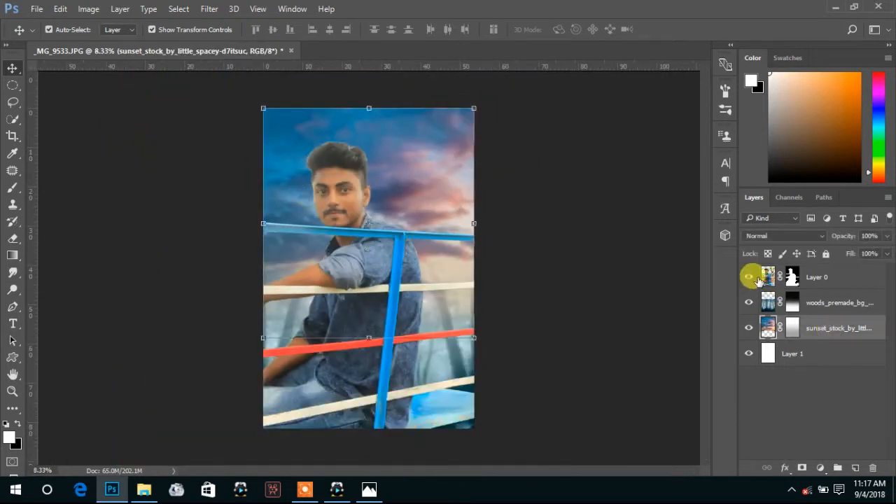
click(755, 276)
click(210, 8)
click(250, 85)
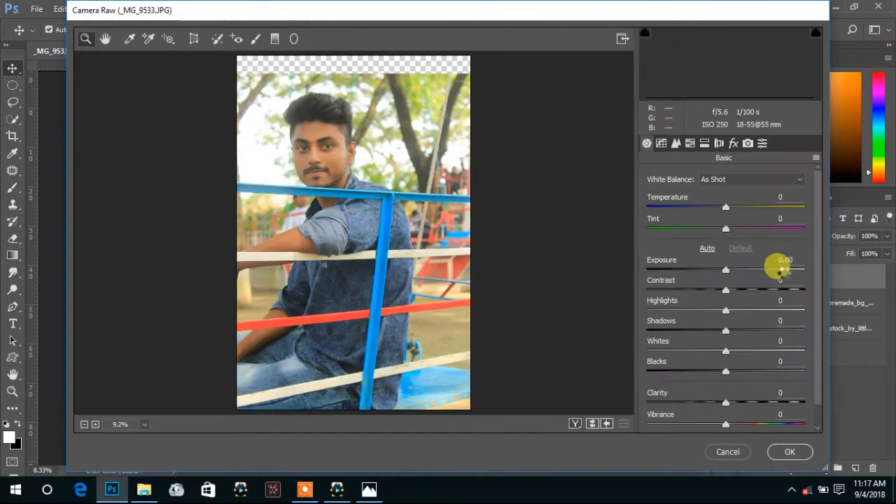
mouse_move(721, 292)
mouse_down()
mouse_move(782, 292)
mouse_move(738, 292)
mouse_up()
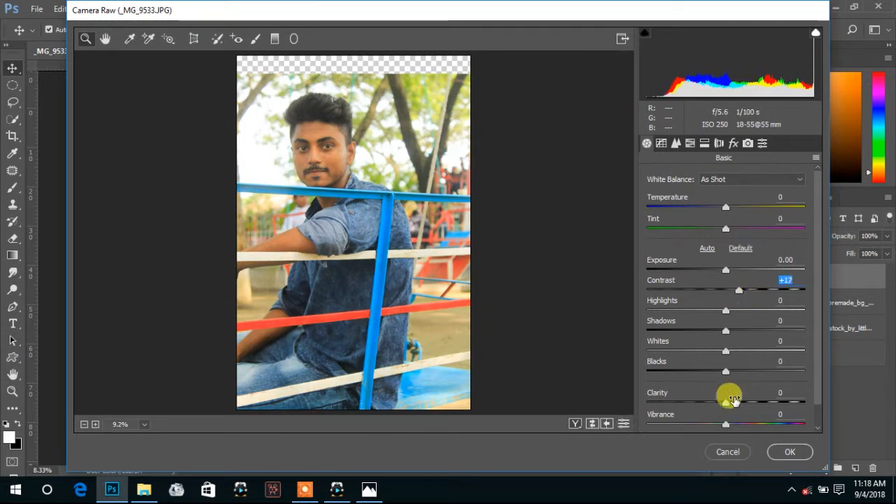
drag(726, 404, 765, 422)
scroll(765, 423, down, 1)
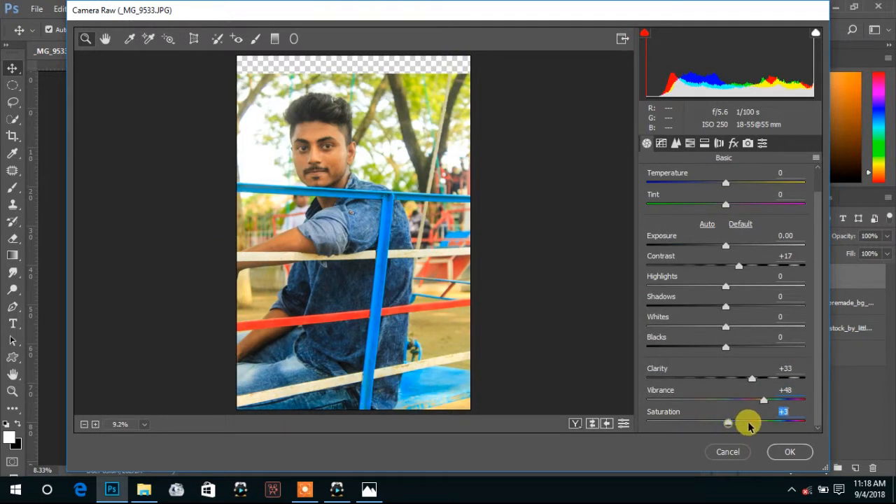
Reduce the saturation of the oranges to about -29 in the HSL adjustments to tone down the skin
click(721, 144)
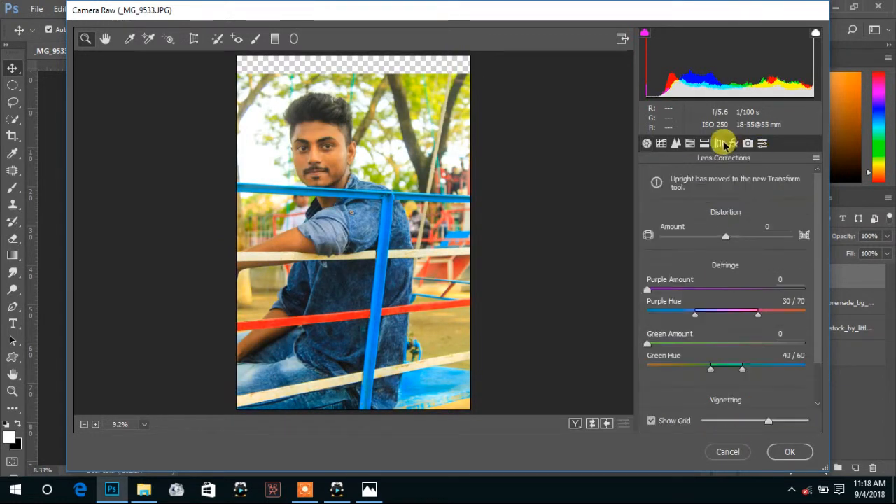
click(690, 144)
mouse_move(730, 267)
mouse_down()
mouse_move(778, 264)
mouse_move(723, 270)
mouse_up()
click(698, 199)
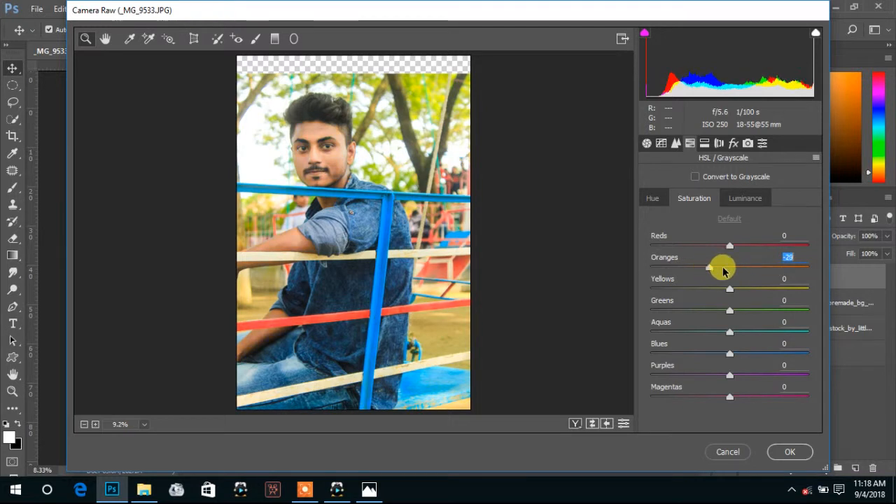
Set the hue of the aquas to +19, blues to -3 and purples to +100, and apply the Camera Raw adjustments
click(654, 198)
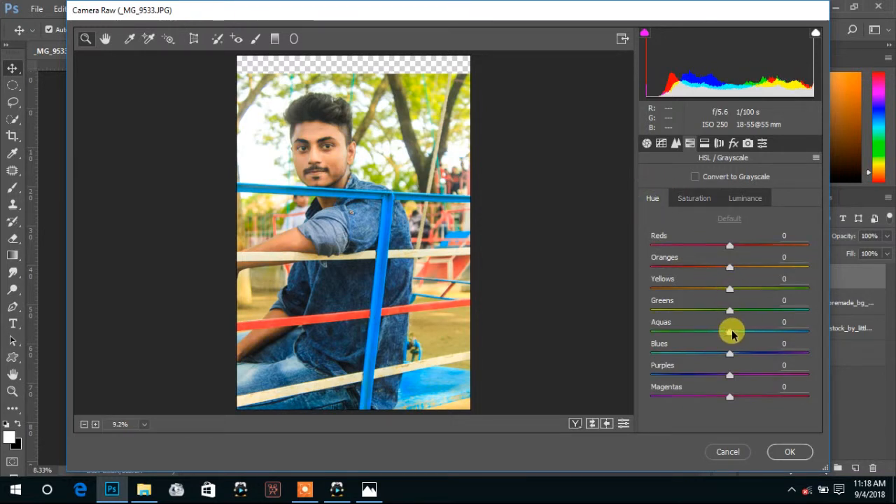
drag(732, 334, 856, 378)
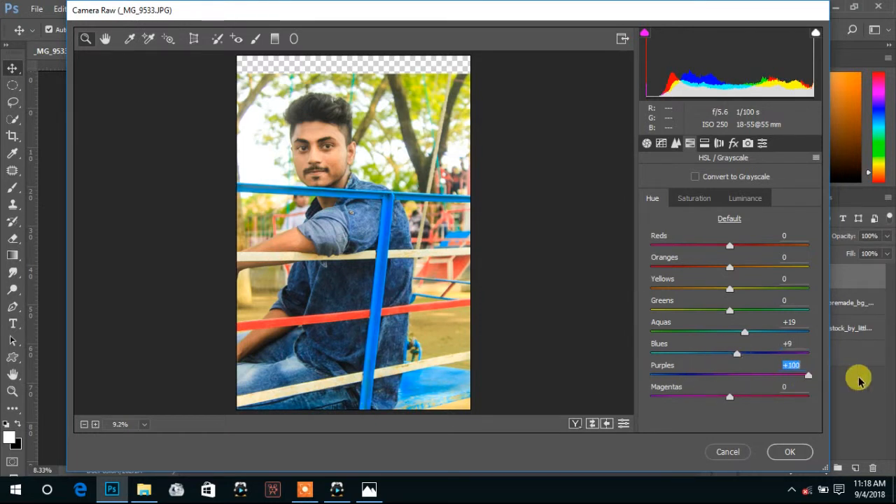
mouse_move(733, 354)
mouse_down()
mouse_move(708, 352)
mouse_move(726, 355)
mouse_up()
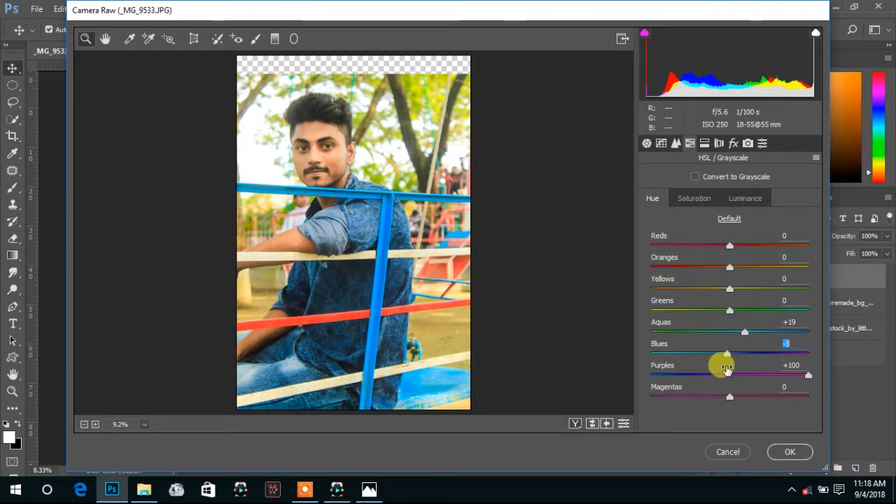
click(781, 450)
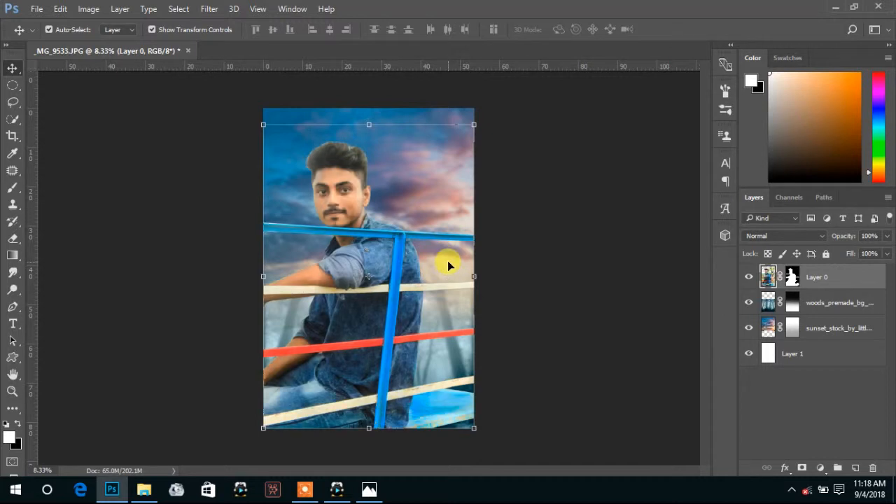
Start a Selective Color adjustment on Layer 0 and set the black amount of the Reds to -5%
click(568, 233)
click(394, 237)
click(369, 235)
click(88, 8)
mouse_move(105, 39)
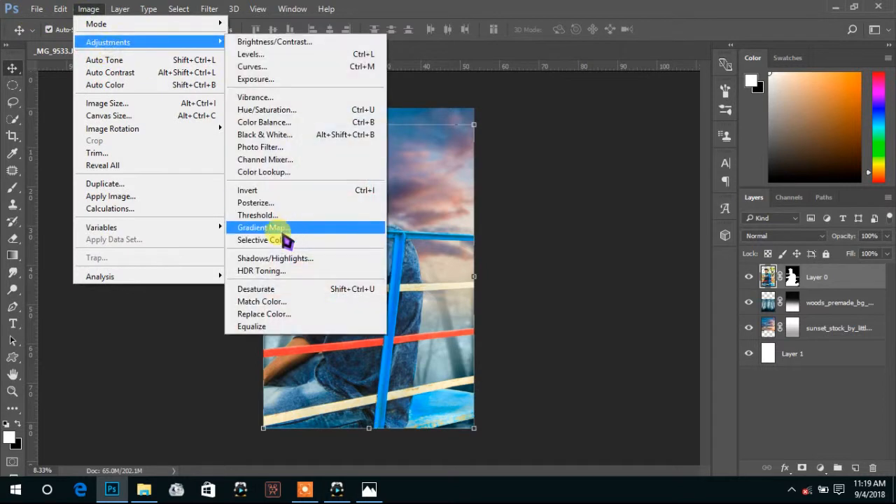
click(279, 234)
mouse_move(729, 238)
mouse_down()
mouse_move(676, 238)
mouse_move(800, 236)
mouse_move(728, 241)
mouse_up()
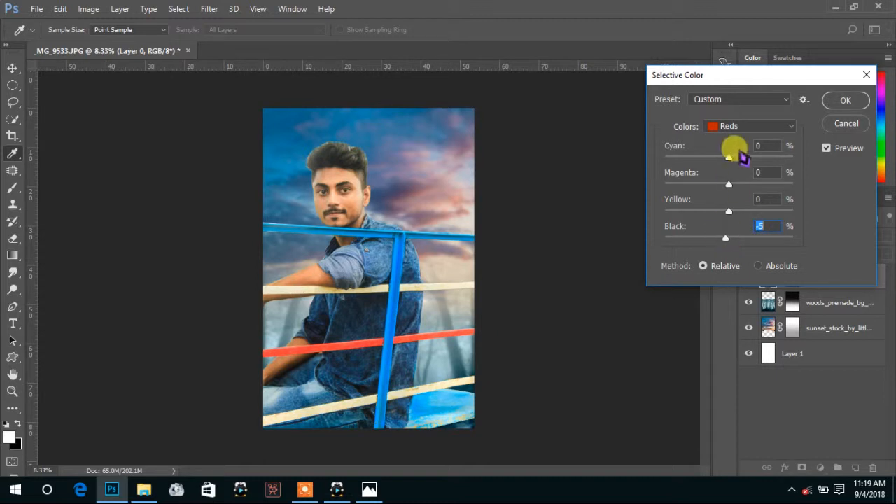
Set the black amount to about +16% for the Blacks and +70% for the Blues in Selective Color
click(735, 126)
click(728, 238)
drag(728, 239, 746, 242)
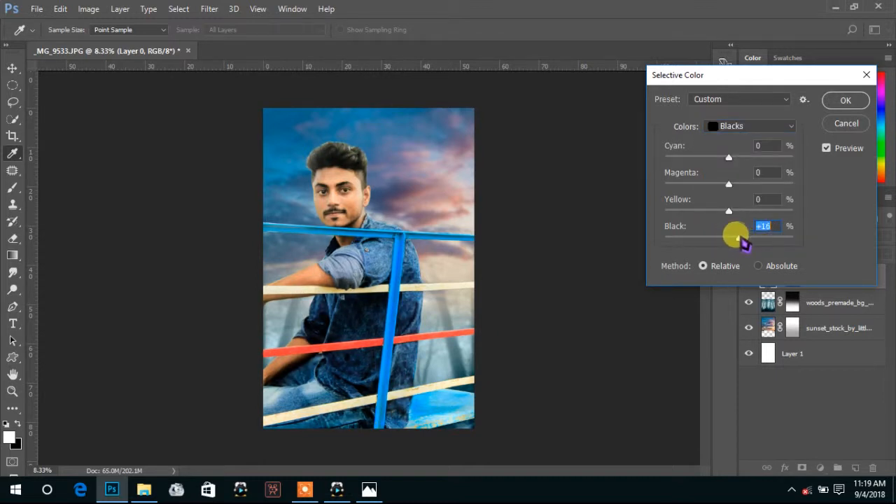
click(731, 126)
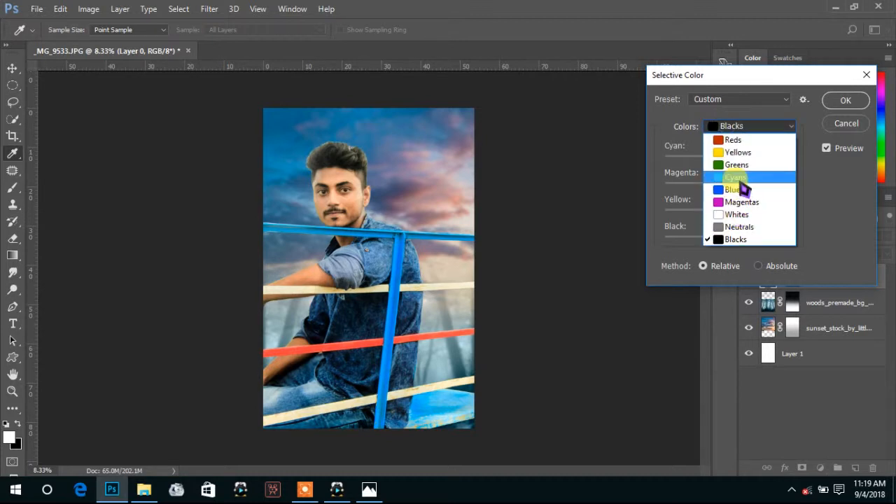
click(741, 177)
mouse_move(770, 238)
mouse_down()
mouse_move(696, 234)
mouse_move(774, 234)
mouse_up()
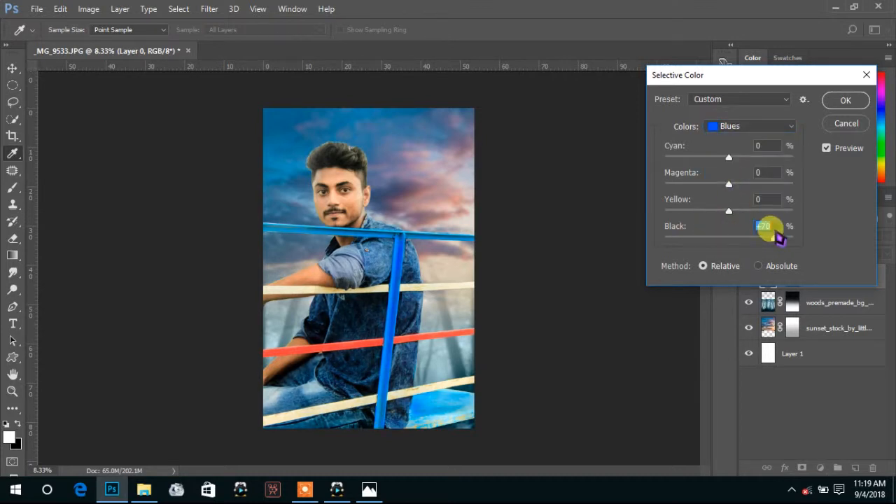
Adjust the magenta, yellow and black amounts of the Cyans to deepen the blue of the railing
click(736, 127)
click(736, 178)
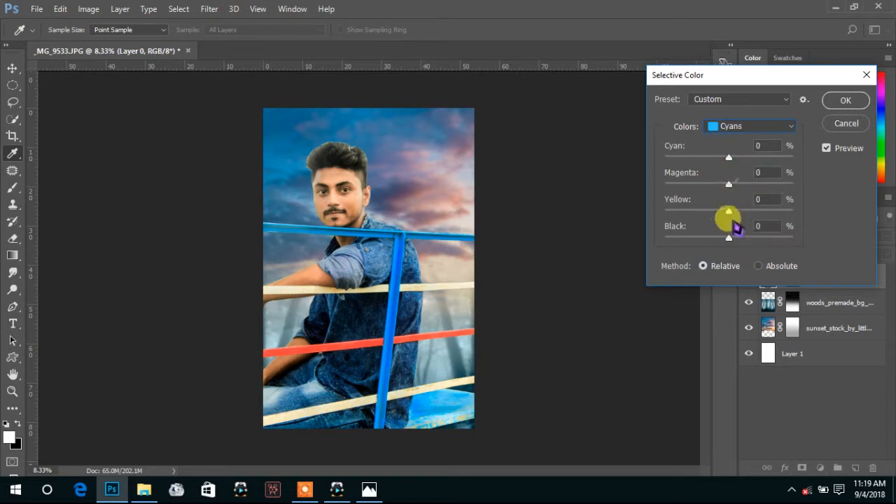
drag(727, 183, 754, 210)
mouse_move(729, 238)
mouse_down()
mouse_move(786, 239)
mouse_move(724, 238)
mouse_up()
Lower the black amount of the Whites slightly, apply the Selective Color adjustment, and check the whole composite with no layer selected
click(742, 127)
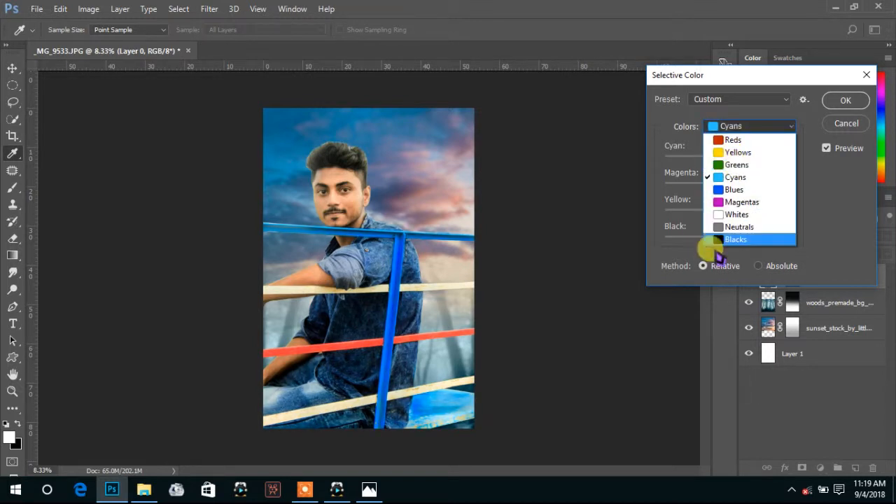
click(734, 214)
mouse_move(728, 239)
mouse_down()
mouse_move(802, 237)
mouse_move(739, 243)
mouse_up()
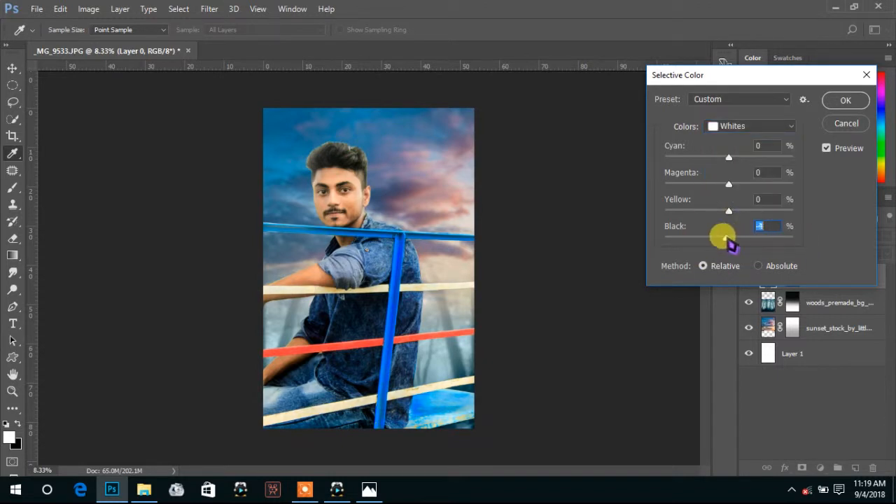
click(845, 100)
key(v)
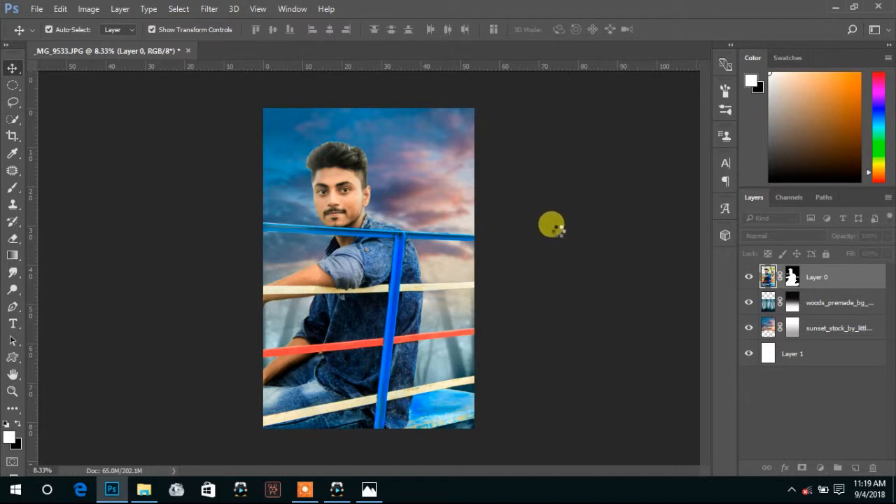
click(571, 268)
scroll(354, 173, up, 1)
scroll(472, 231, down, 2)
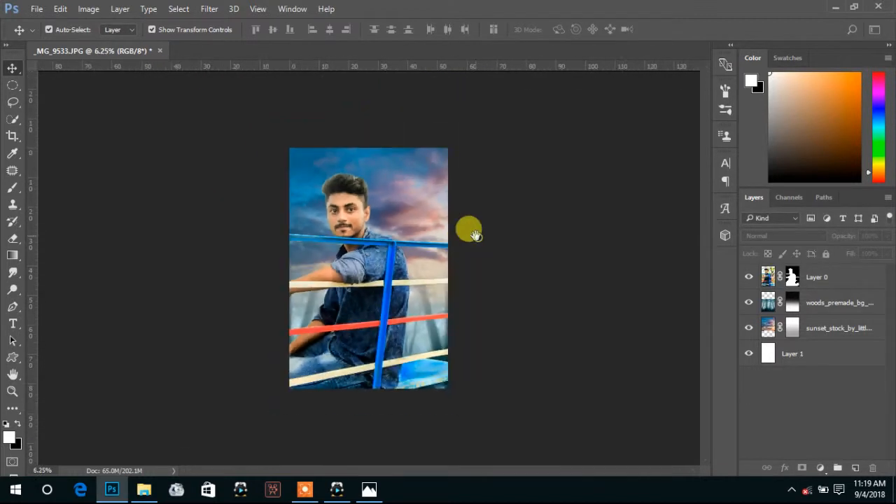
scroll(434, 229, up, 2)
scroll(410, 217, down, 1)
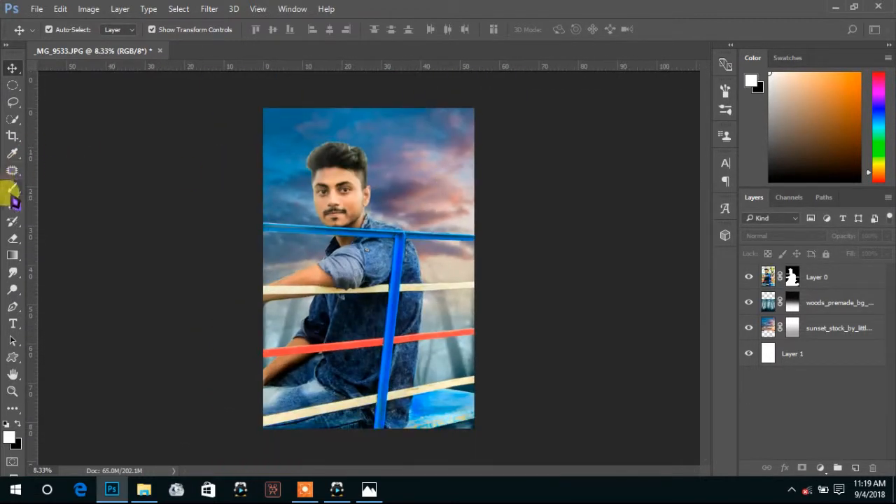
click(12, 136)
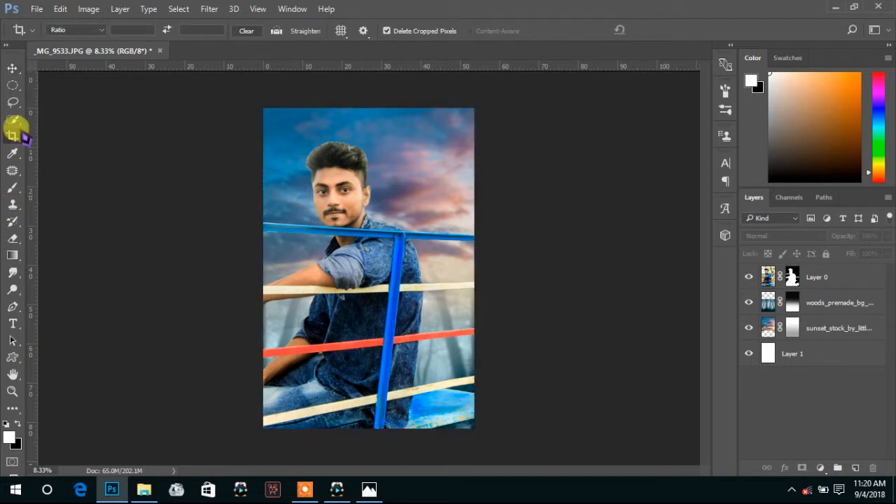
click(11, 69)
scroll(476, 235, down, 2)
scroll(458, 256, up, 1)
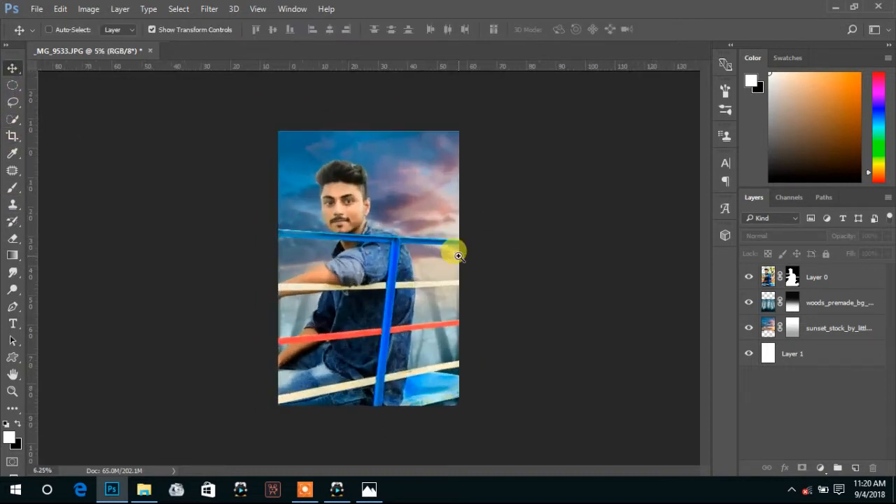
scroll(459, 255, up, 2)
scroll(464, 248, down, 1)
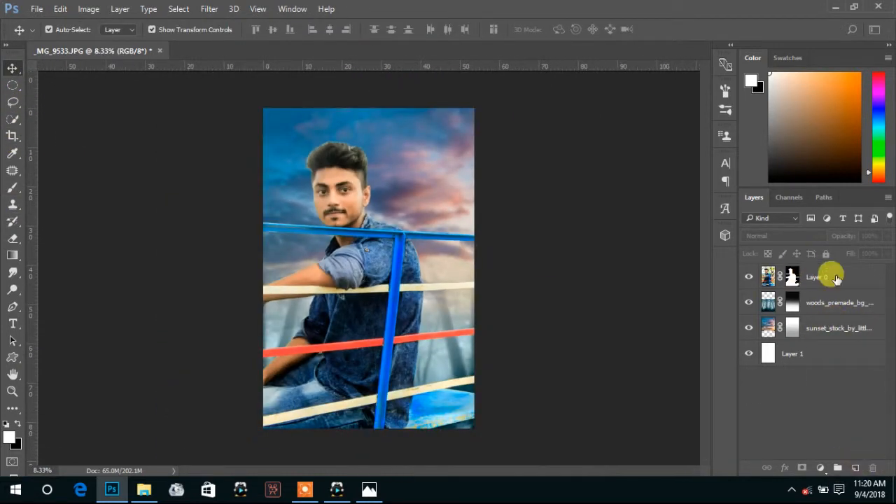
Add a new layer above Layer 0 and dab one soft white 5000 px brush spot on the sky beside the man's head
click(816, 277)
click(856, 468)
click(12, 187)
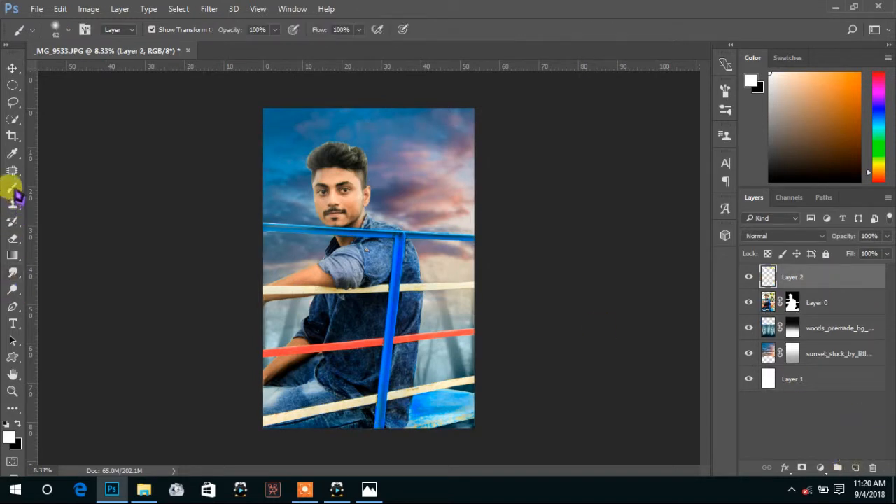
right_click(412, 223)
drag(525, 253, 562, 254)
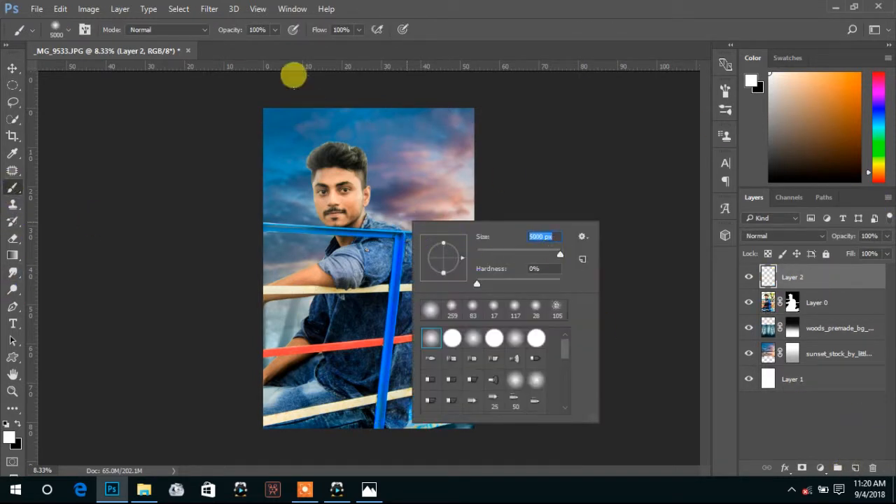
click(321, 98)
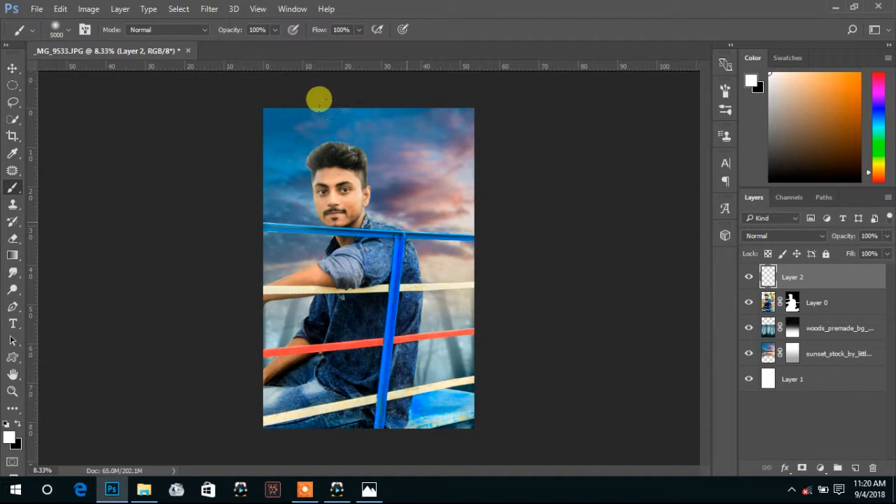
click(425, 205)
Set the white glow layer to the Lighten blend mode with 50% opacity and 86% fill
click(770, 236)
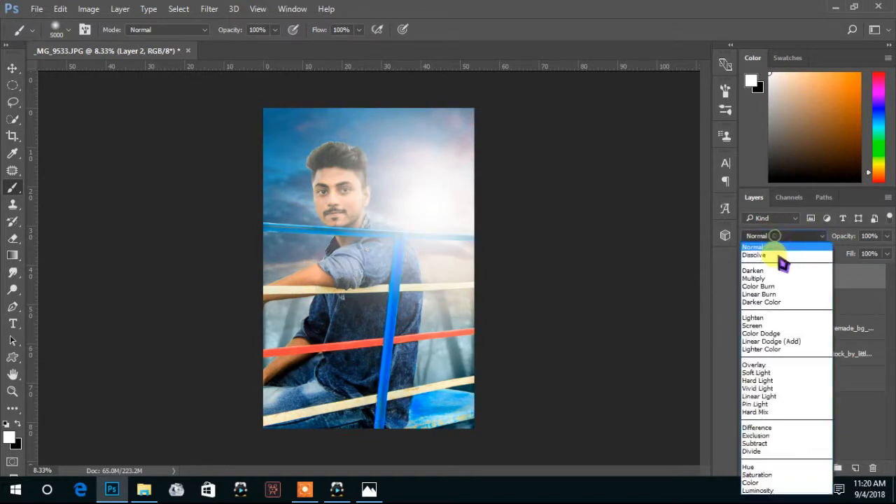
click(752, 366)
click(763, 236)
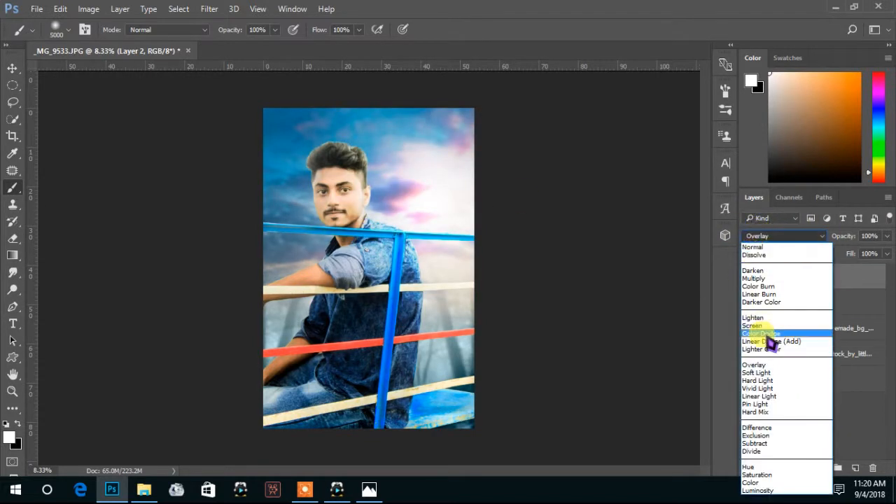
click(764, 325)
click(770, 236)
click(748, 314)
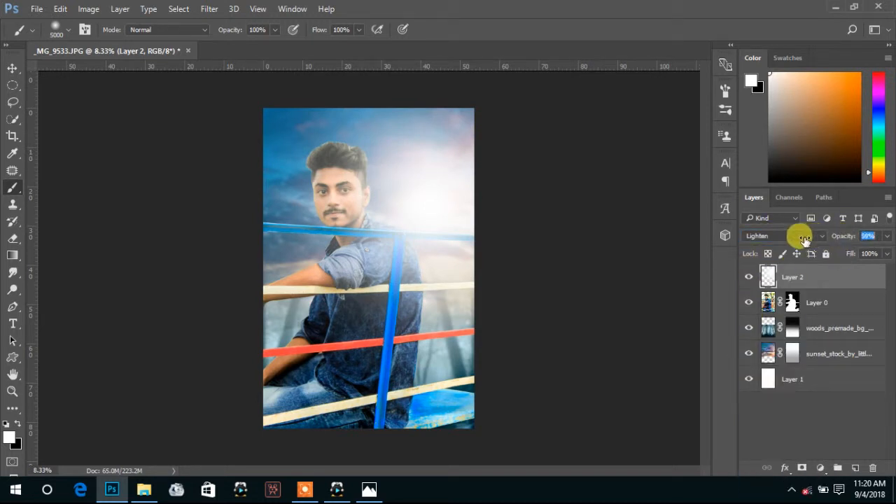
drag(805, 239, 839, 256)
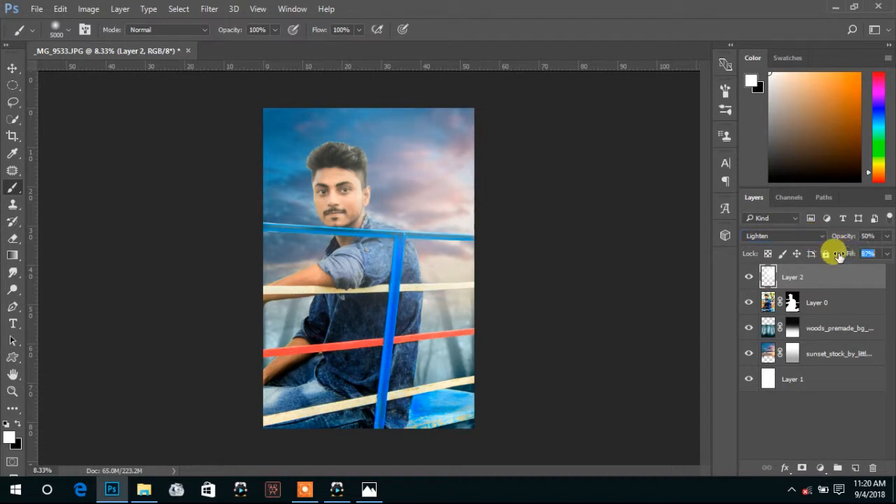
Enlarge the white glow layer to about 122% and shift it slightly left so it extends past both sides of the canvas
click(12, 68)
drag(475, 417, 536, 488)
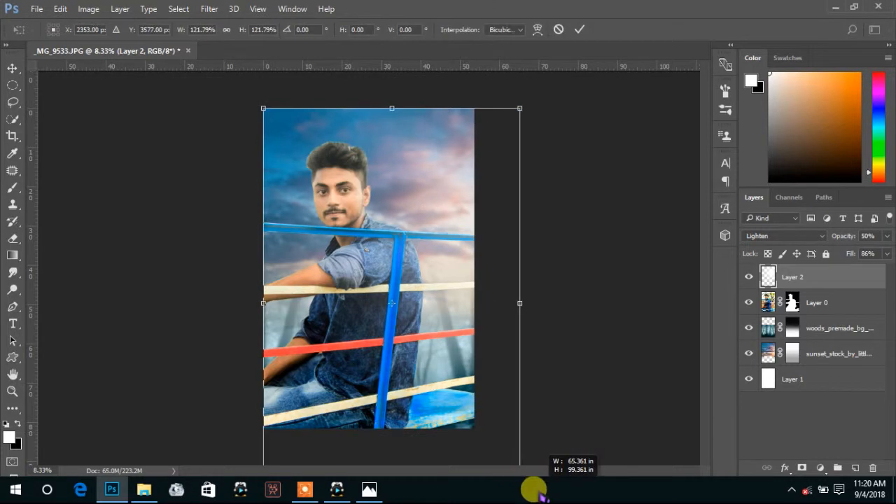
mouse_move(429, 371)
mouse_down()
mouse_move(387, 366)
mouse_move(439, 364)
mouse_move(411, 366)
mouse_move(412, 373)
mouse_up()
key(Return)
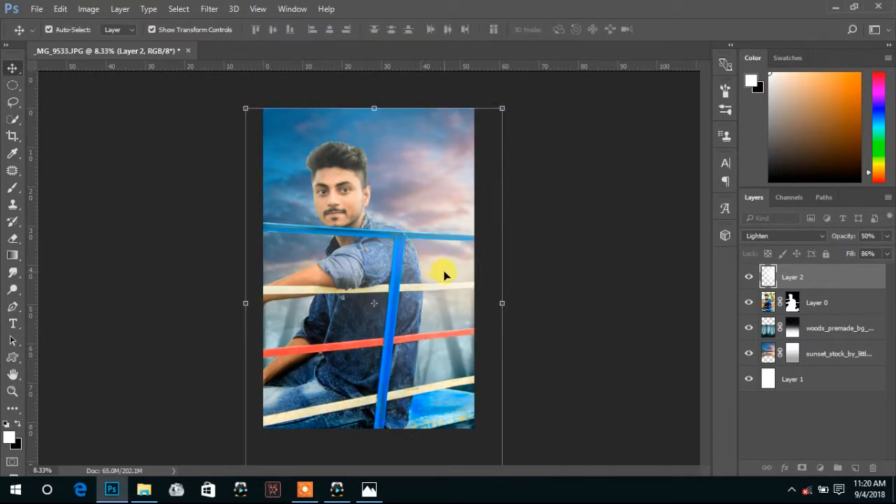
click(578, 267)
click(13, 136)
double_click(356, 230)
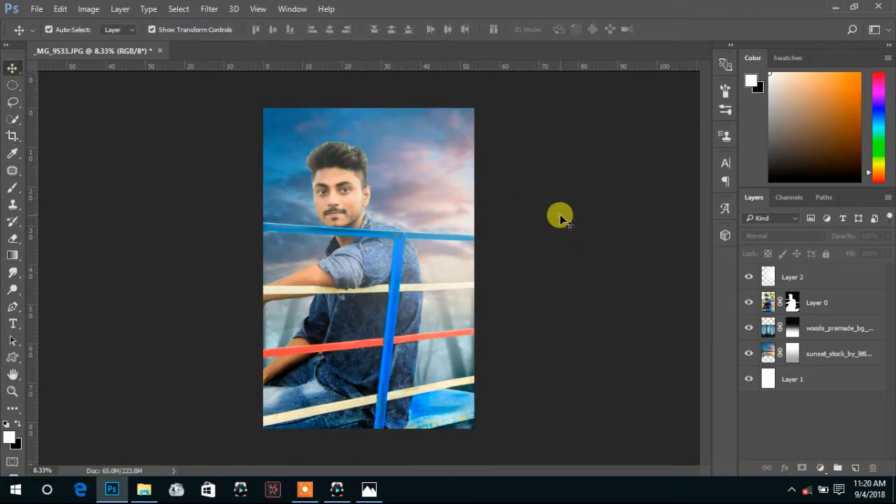
Apply the layer mask of Layer 0 permanently while inspecting the man's hair up close
ctrl+click(331, 168)
drag(336, 162, 340, 210)
ctrl+click(348, 223)
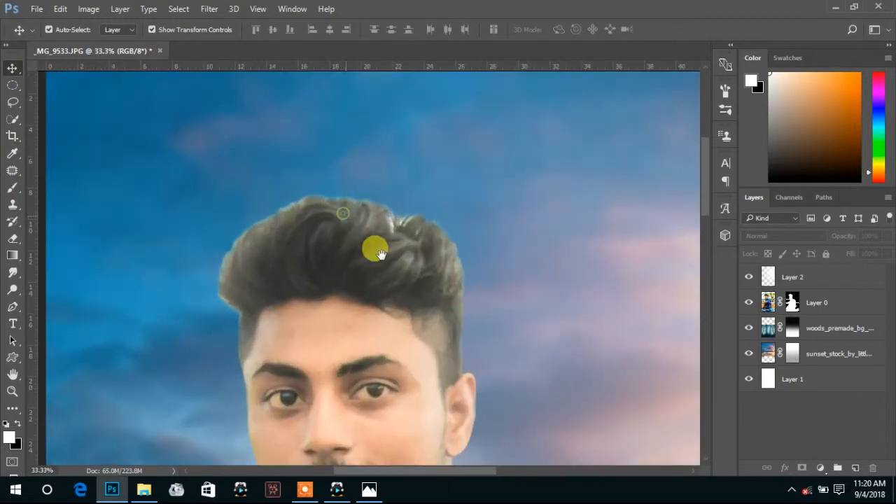
drag(380, 254, 376, 229)
click(791, 301)
right_click(791, 302)
click(750, 344)
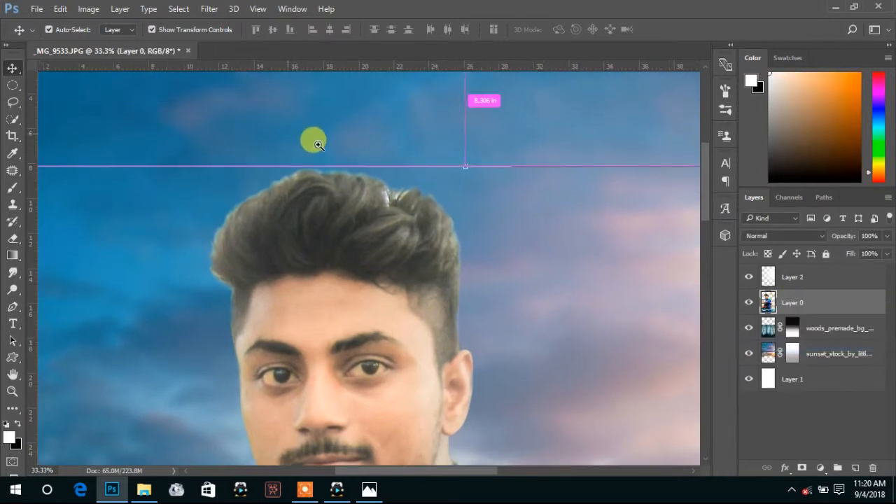
Try smudging the light gap in the top of the hair at 42% and 100% strength, and undo the strokes
ctrl+click(314, 144)
ctrl+click(335, 230)
drag(483, 237, 375, 237)
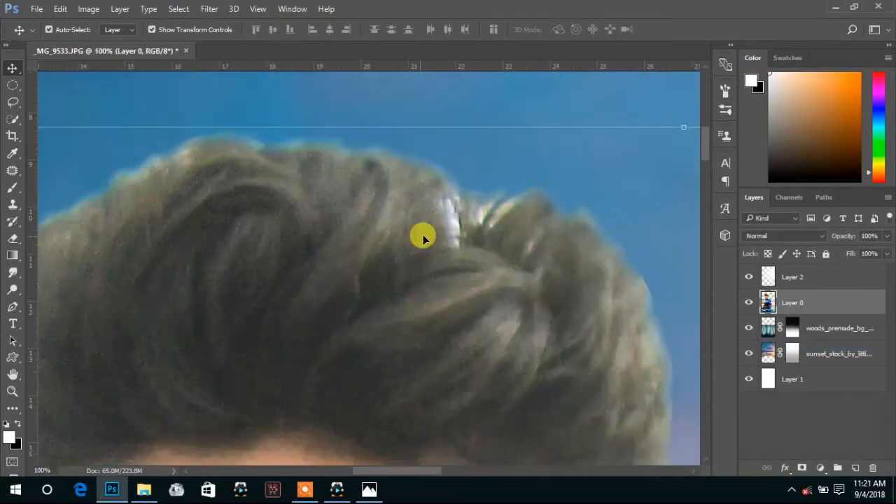
click(12, 171)
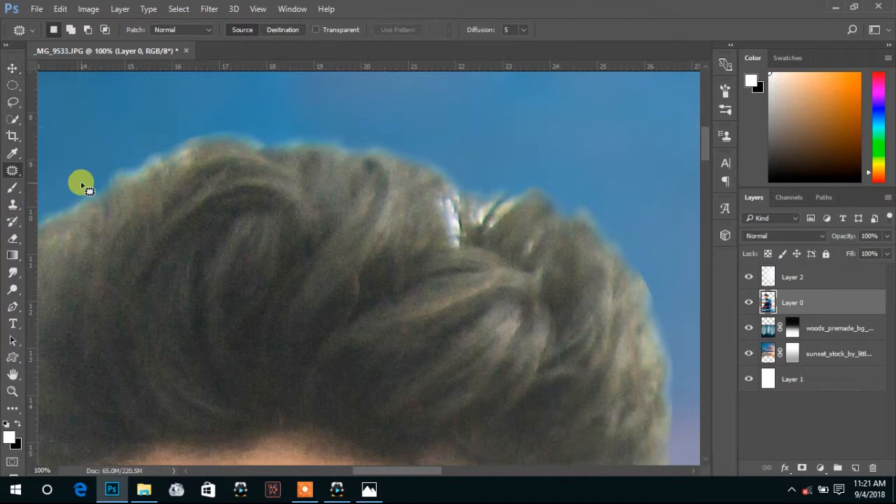
click(12, 204)
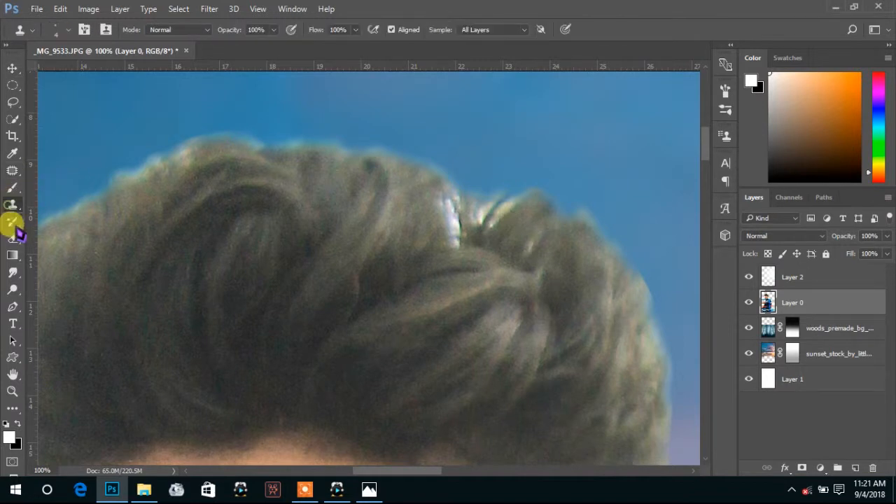
click(12, 272)
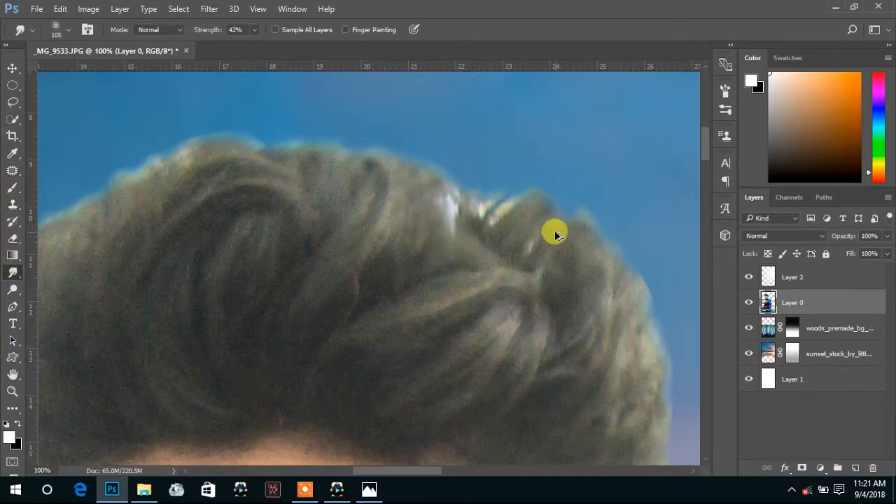
drag(201, 34, 289, 30)
drag(380, 162, 390, 121)
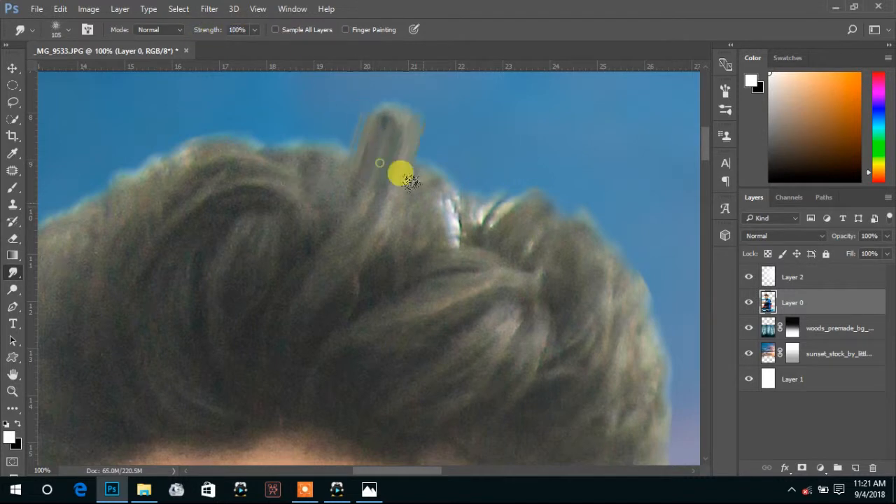
key(ctrl+alt+z)
key(ctrl+alt+z)
mouse_move(428, 187)
mouse_down()
mouse_move(401, 154)
mouse_move(315, 130)
mouse_move(537, 209)
mouse_move(442, 215)
mouse_move(438, 234)
mouse_move(465, 228)
mouse_move(448, 209)
mouse_move(452, 240)
mouse_move(449, 216)
mouse_move(484, 230)
mouse_move(458, 174)
mouse_move(495, 195)
mouse_move(474, 221)
mouse_move(439, 182)
mouse_move(444, 245)
mouse_move(432, 218)
mouse_move(517, 240)
mouse_move(511, 172)
mouse_move(490, 168)
mouse_move(459, 198)
mouse_move(509, 246)
mouse_up()
key(ctrl+alt+z)
Undo applying Layer 0's mask, set the Smudge tool to 50 px and 79% strength, and smear over the light gap in the hair
right_click(498, 240)
click(586, 270)
key(ctrl+alt+z)
click(209, 29)
Smudge the upper-left edge of the hair outward in short strokes to soften the cutout against the sky
drag(574, 261, 497, 240)
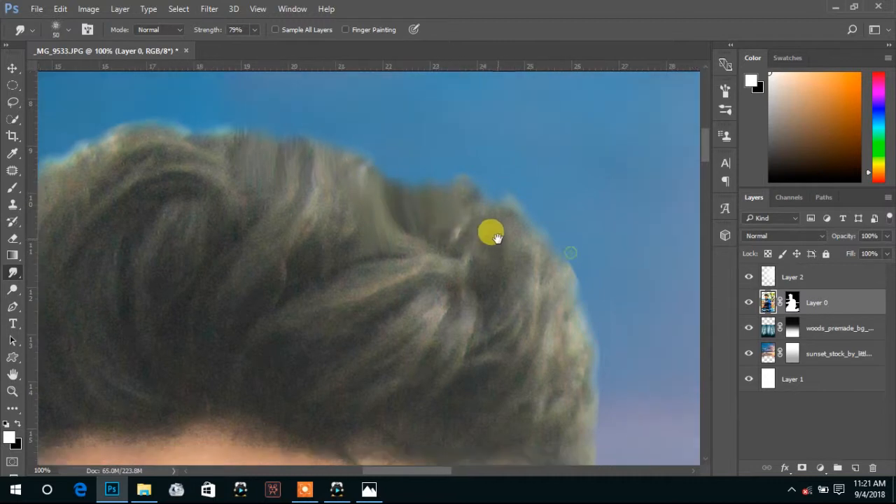
drag(320, 222, 515, 300)
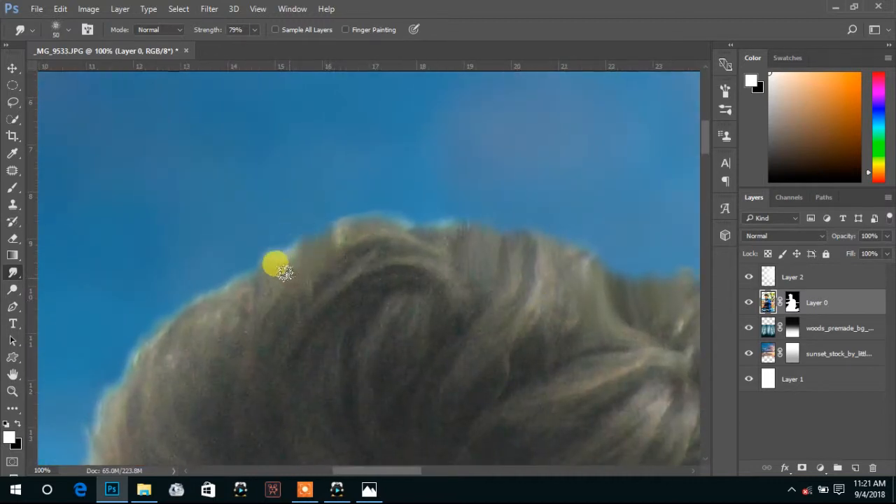
mouse_move(288, 278)
mouse_down()
mouse_move(295, 242)
mouse_move(355, 236)
mouse_move(294, 236)
mouse_up()
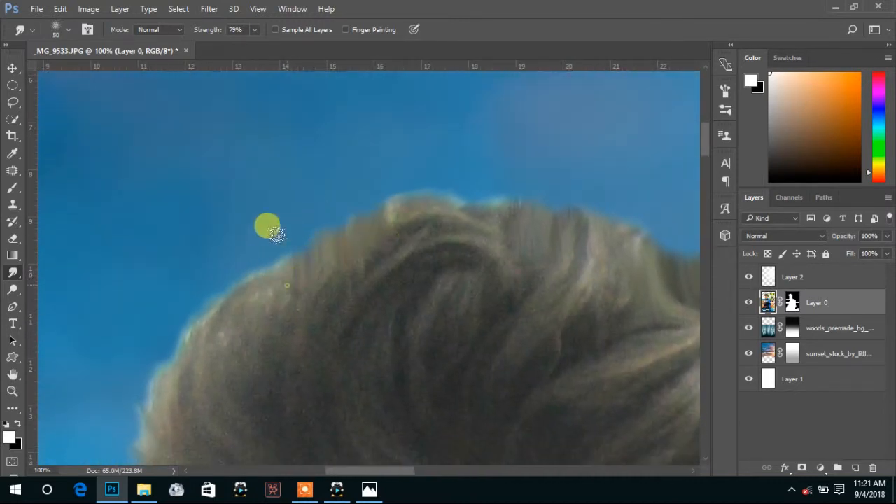
drag(277, 292, 303, 245)
mouse_move(279, 276)
mouse_down()
mouse_move(310, 238)
mouse_move(298, 172)
mouse_up()
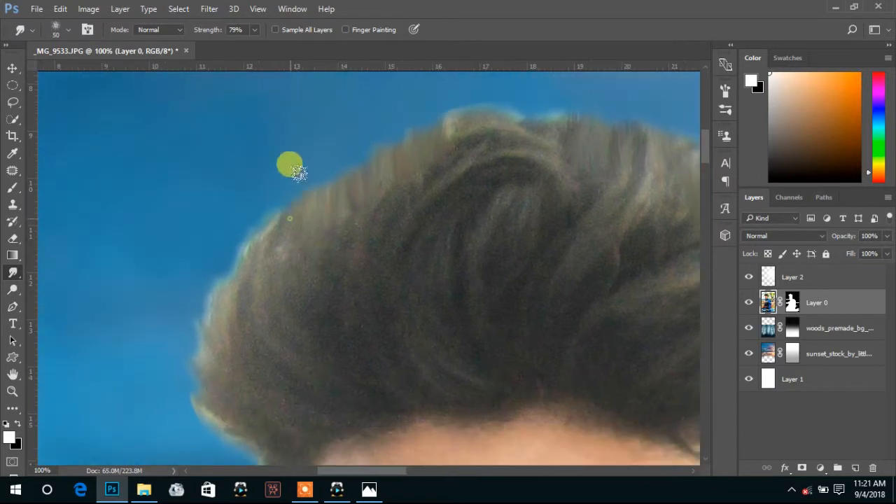
mouse_move(242, 260)
mouse_down()
mouse_move(247, 231)
mouse_move(262, 236)
mouse_move(270, 252)
mouse_move(235, 220)
mouse_move(277, 210)
mouse_move(250, 219)
mouse_move(238, 257)
mouse_move(224, 245)
mouse_move(227, 252)
mouse_move(237, 193)
mouse_up()
mouse_move(260, 254)
mouse_down()
mouse_move(229, 228)
mouse_move(238, 235)
mouse_move(232, 196)
mouse_move(250, 240)
mouse_move(231, 232)
mouse_move(248, 249)
mouse_move(239, 246)
mouse_move(263, 209)
mouse_up()
Smudge the lower left edge of the hair down to the temple to blend its pale fringe
drag(294, 250, 291, 244)
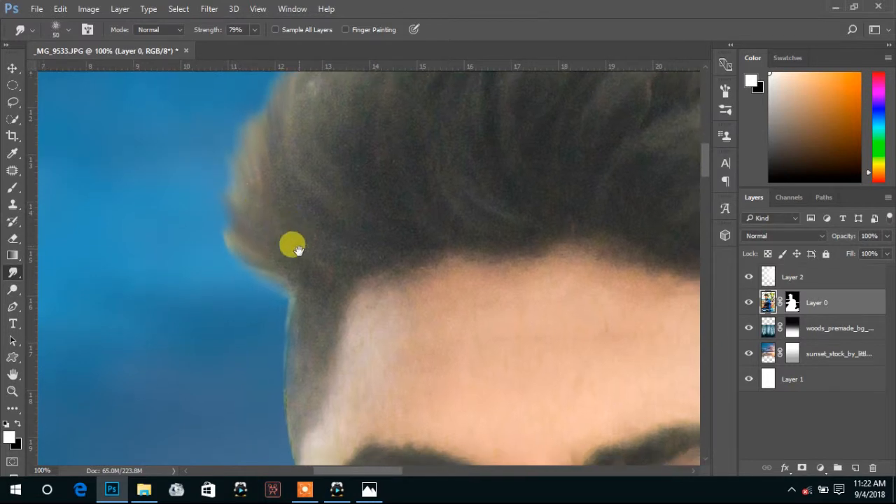
drag(291, 296, 265, 270)
drag(317, 212, 283, 332)
drag(279, 227, 275, 169)
Smudge the pale fringe along the crown of the hair into the surrounding strands
drag(312, 196, 245, 290)
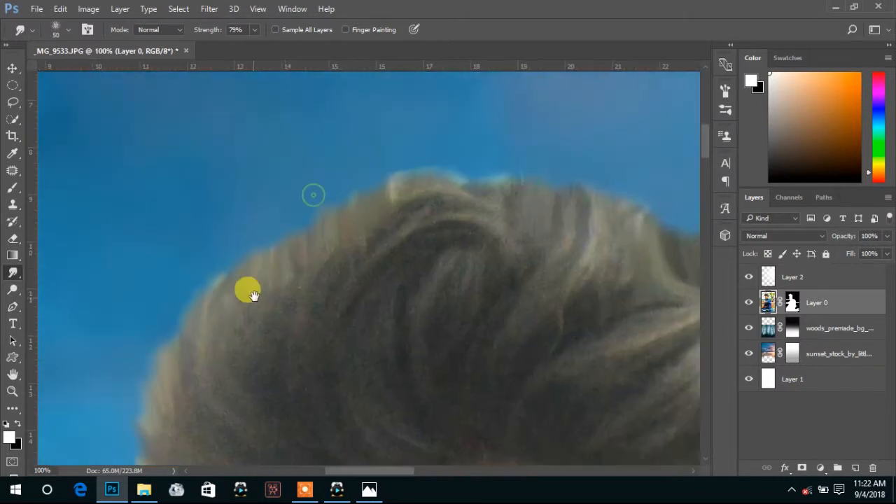
mouse_move(410, 190)
mouse_down()
mouse_move(367, 212)
mouse_move(402, 206)
mouse_up()
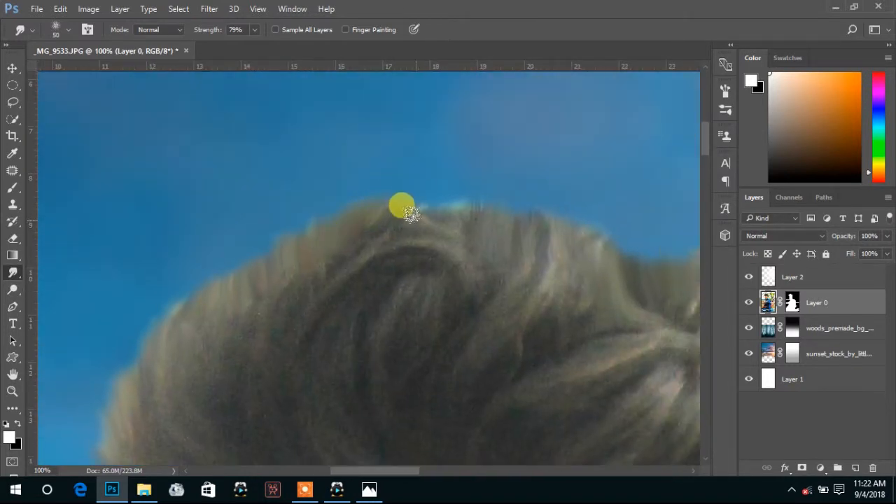
drag(464, 200, 402, 198)
Smudge the right edge of the hair from the crown down towards the ear
drag(549, 228, 312, 147)
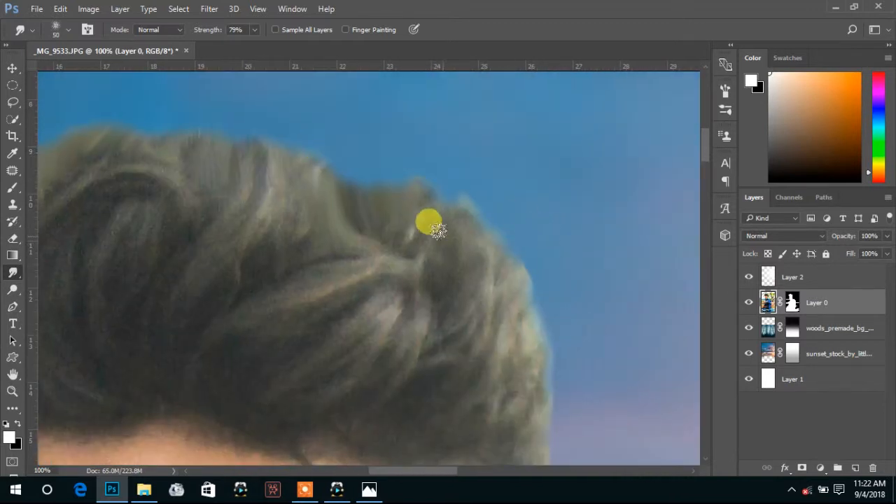
drag(435, 229, 428, 197)
drag(501, 155, 494, 89)
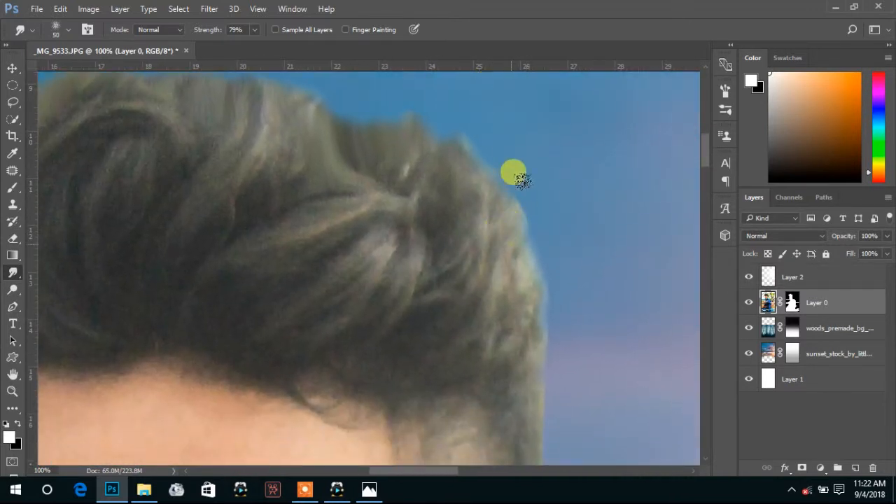
drag(574, 230, 543, 138)
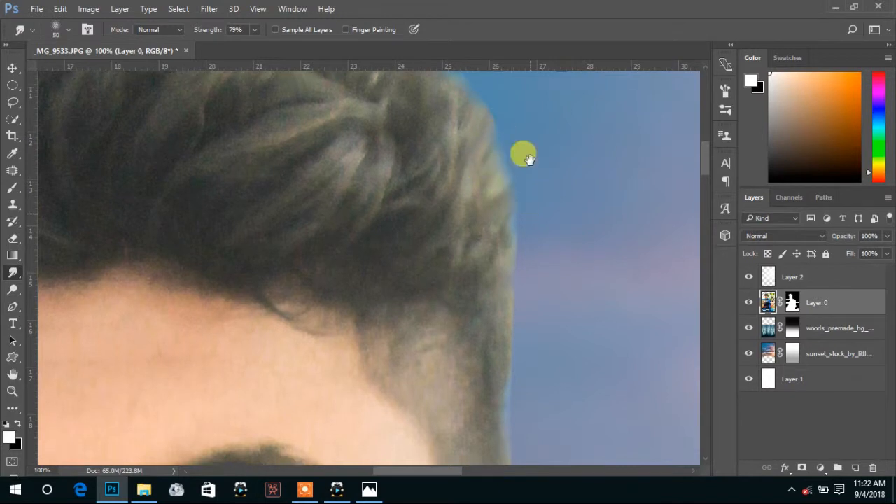
scroll(490, 168, down, 2)
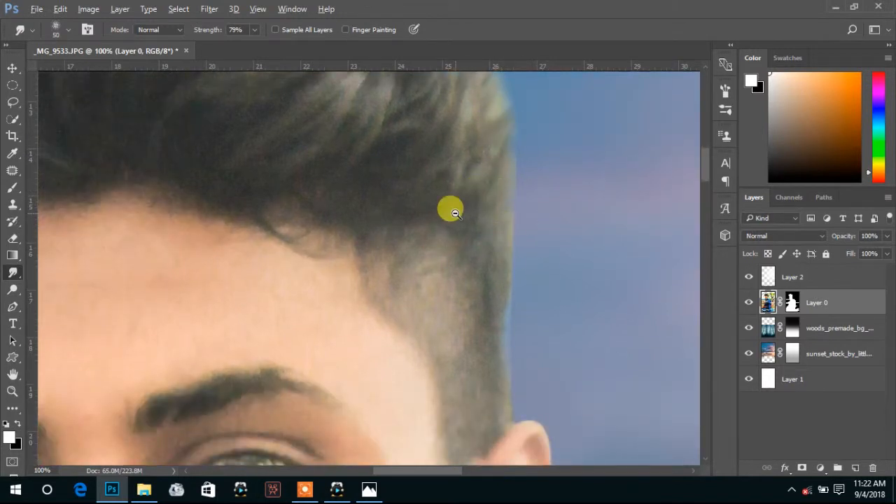
Smudge the hair along the crown up towards the sky in longer strokes with a 99 px brush
scroll(454, 212, down, 9)
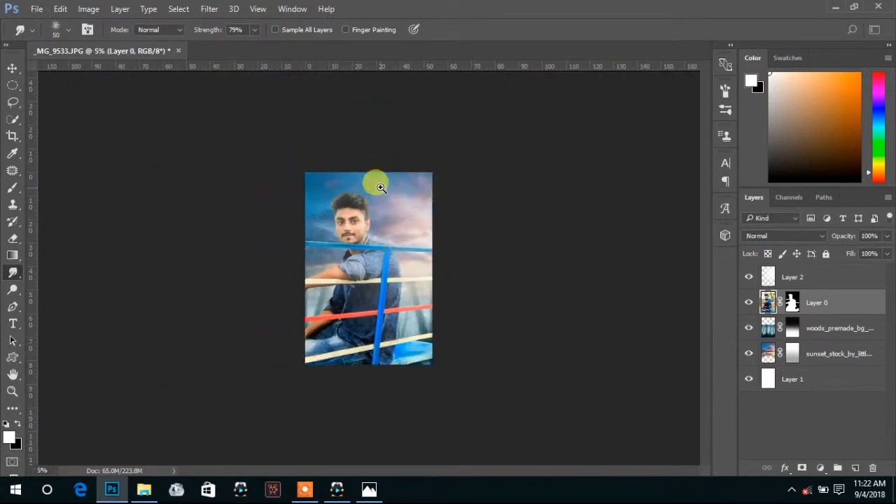
scroll(380, 188, up, 6)
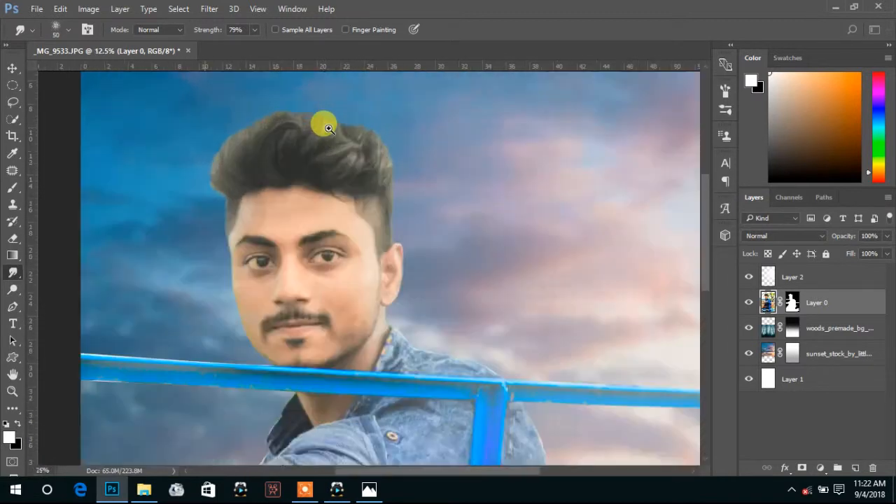
scroll(328, 128, up, 5)
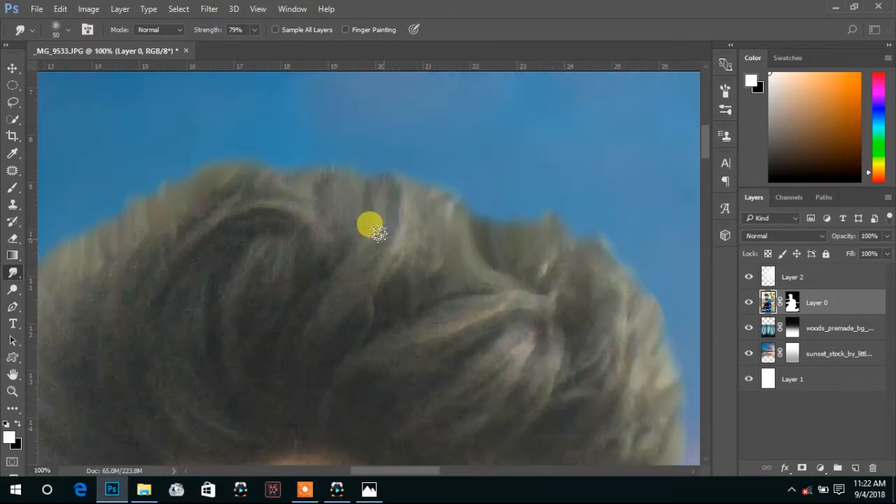
right_click(378, 231)
drag(486, 275, 498, 276)
click(329, 187)
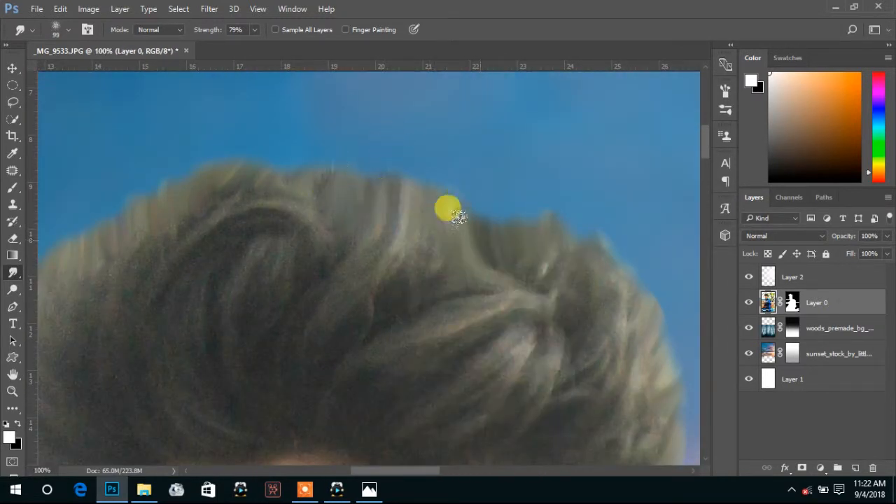
drag(314, 210, 296, 114)
drag(337, 251, 367, 174)
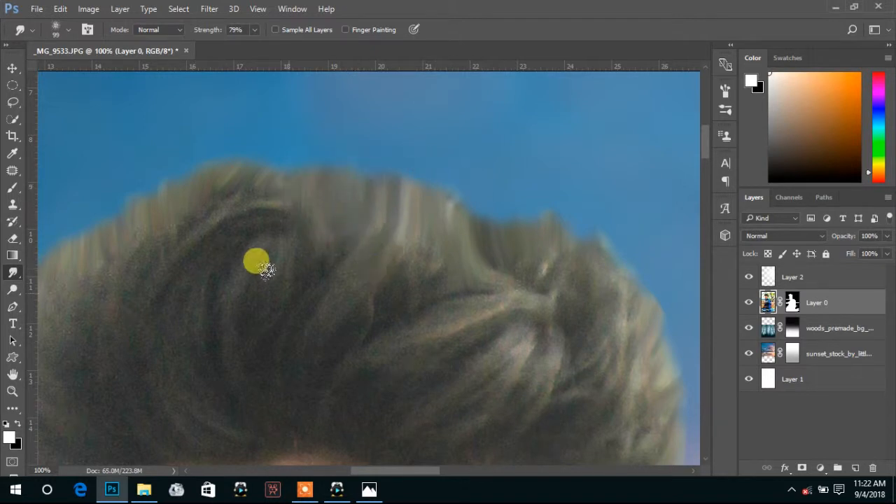
mouse_move(266, 270)
mouse_down()
mouse_move(283, 220)
mouse_move(337, 303)
mouse_move(377, 279)
mouse_move(324, 267)
mouse_move(282, 234)
mouse_move(307, 220)
mouse_move(306, 179)
mouse_up()
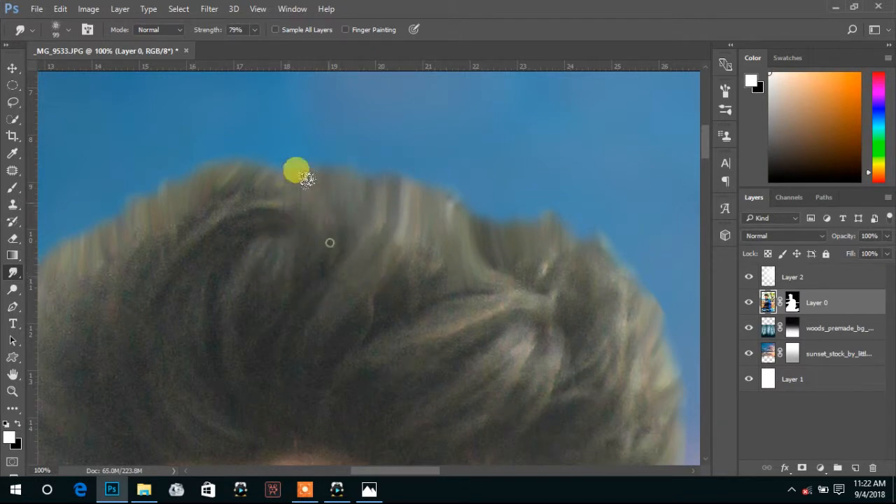
Compare the whole composite with the Layer 2 glow hidden and shown
scroll(325, 210, down, 6)
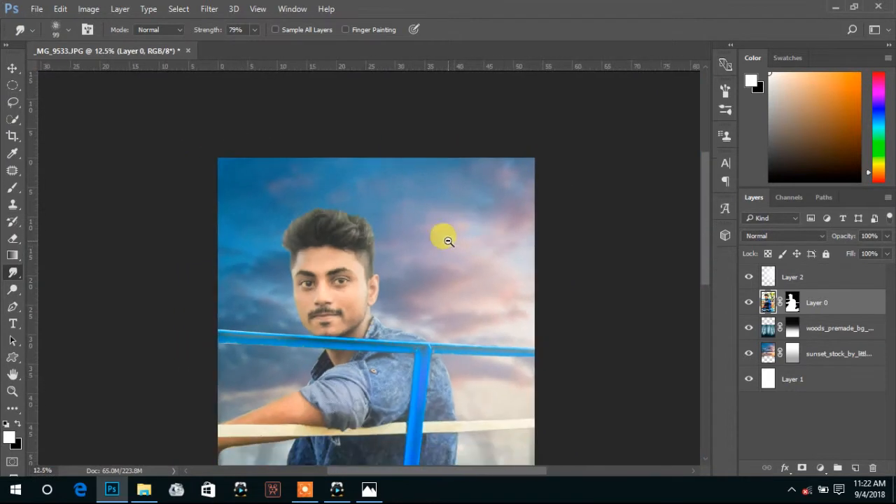
scroll(448, 240, down, 1)
click(12, 68)
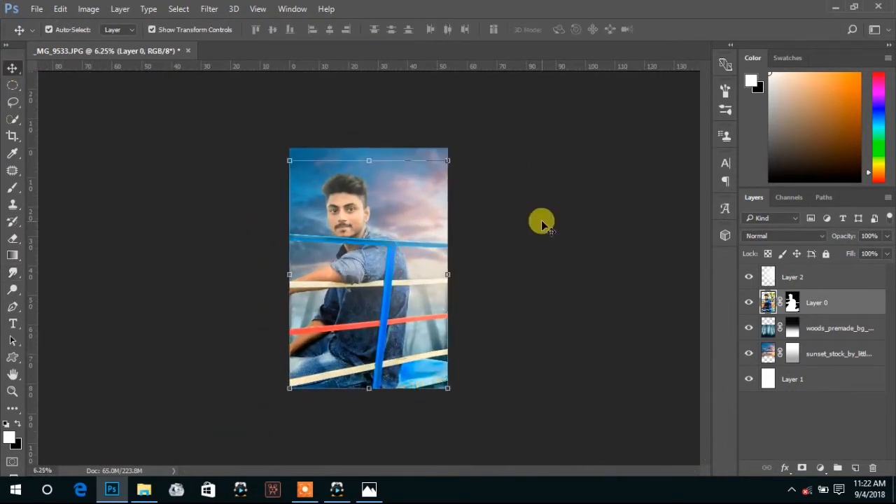
click(542, 222)
click(749, 277)
click(748, 278)
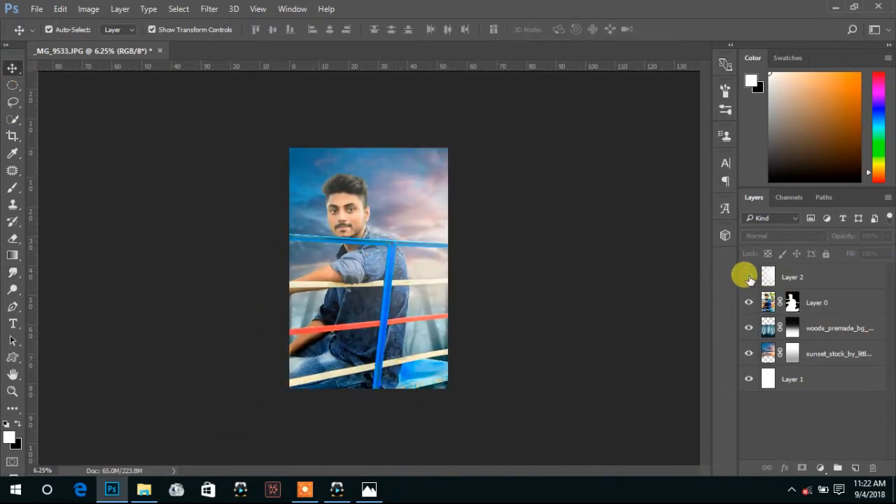
click(748, 278)
click(749, 277)
Merge all layers from Layer 2 down to Layer 1 into a single layer
click(848, 273)
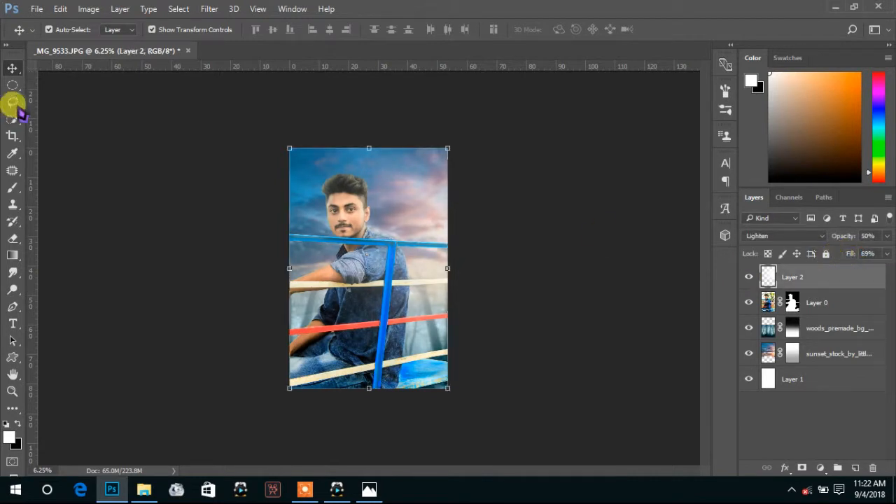
click(646, 196)
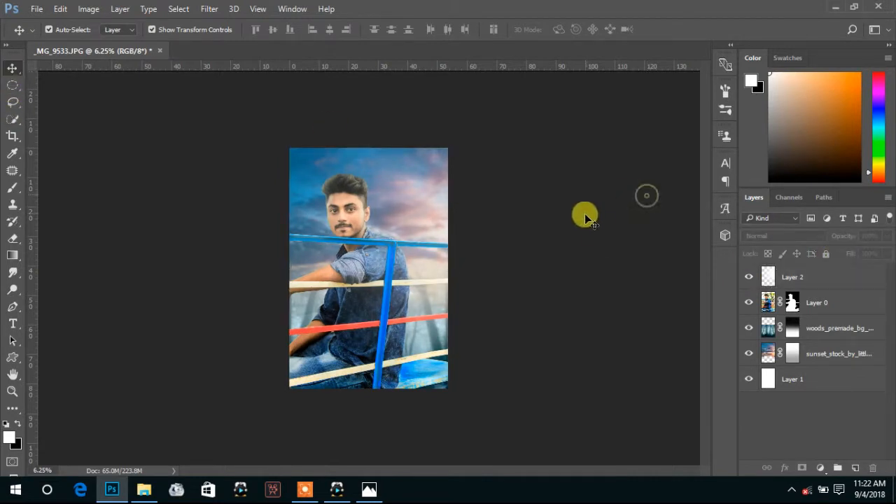
click(357, 262)
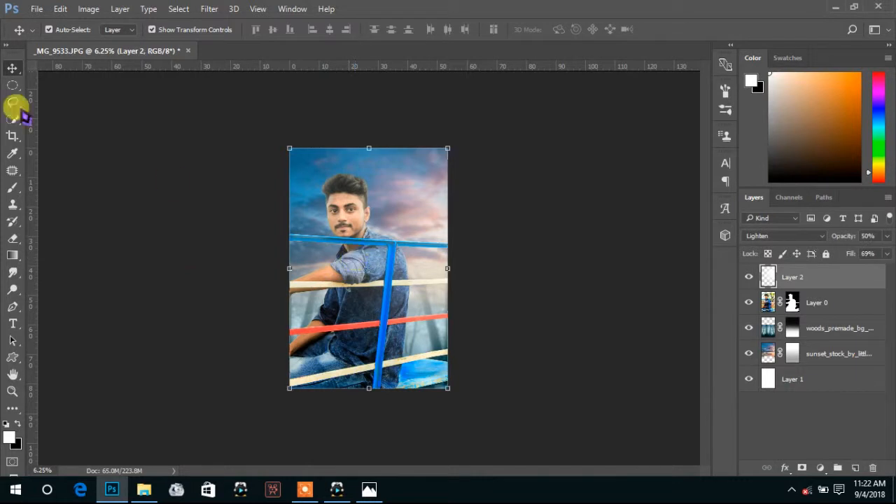
shift+click(820, 384)
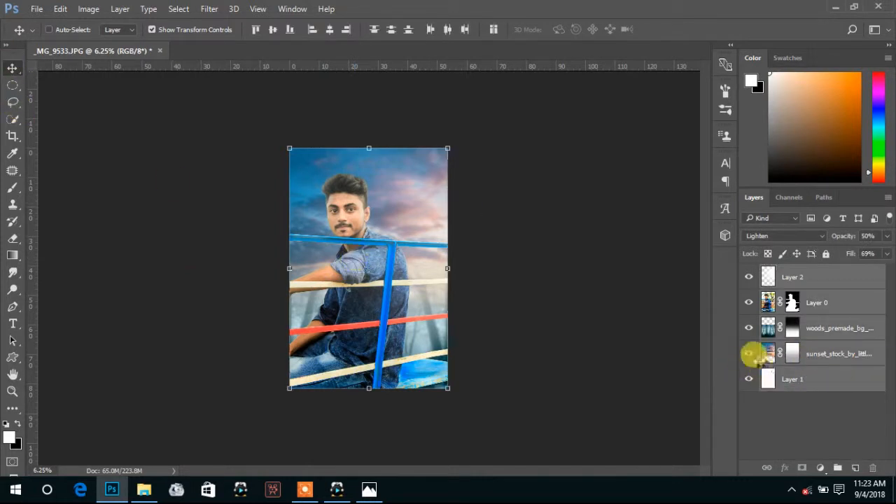
key(ctrl+e)
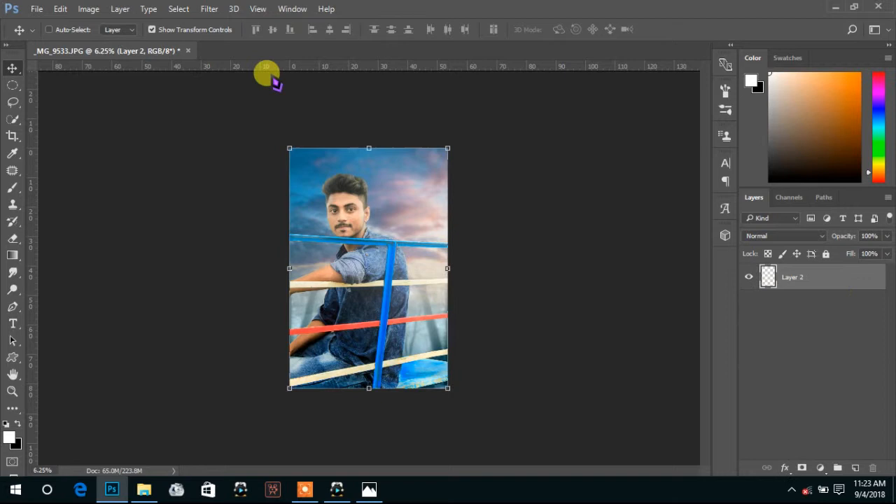
In the Camera Raw filter, set Contrast +18, Highlights +22, Shadows -11, Whites +4, Blacks -12, Clarity +28, Vibrance +3 and Saturation +4
click(209, 9)
click(245, 84)
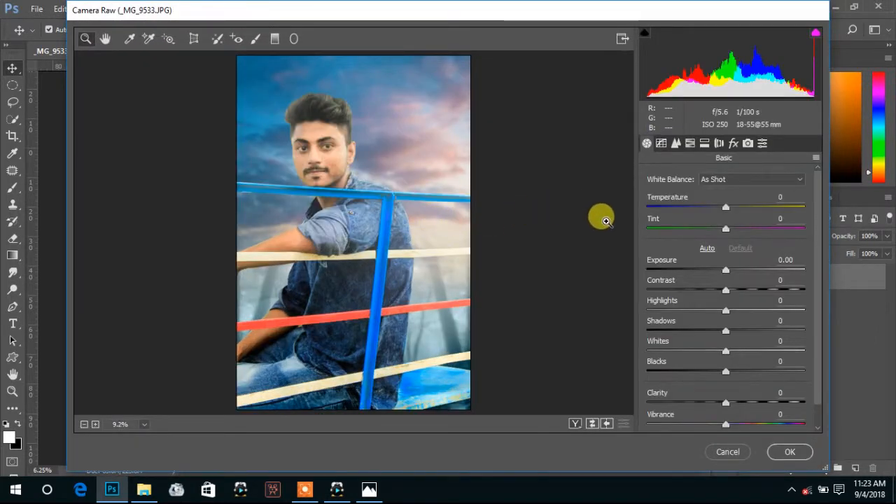
drag(725, 290, 717, 368)
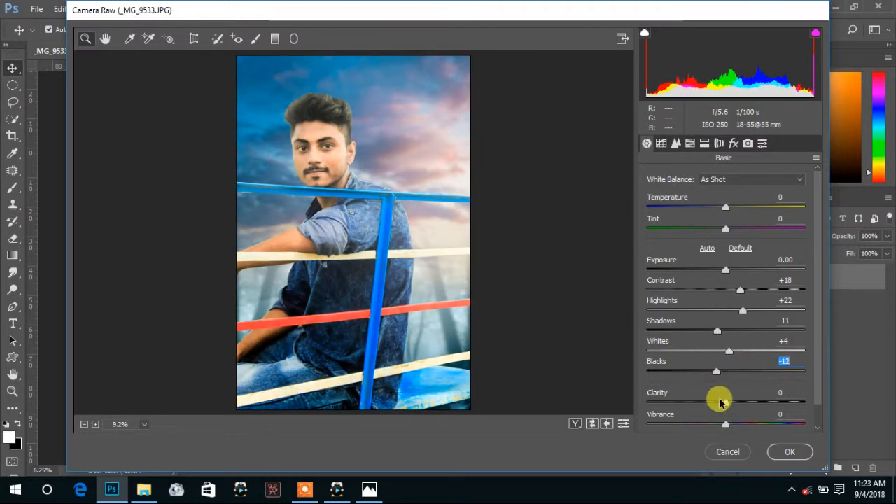
mouse_move(728, 401)
mouse_down()
mouse_move(768, 402)
mouse_move(731, 399)
mouse_move(737, 420)
mouse_move(704, 420)
mouse_move(730, 423)
mouse_move(714, 401)
mouse_move(726, 403)
mouse_up()
scroll(743, 415, down, 1)
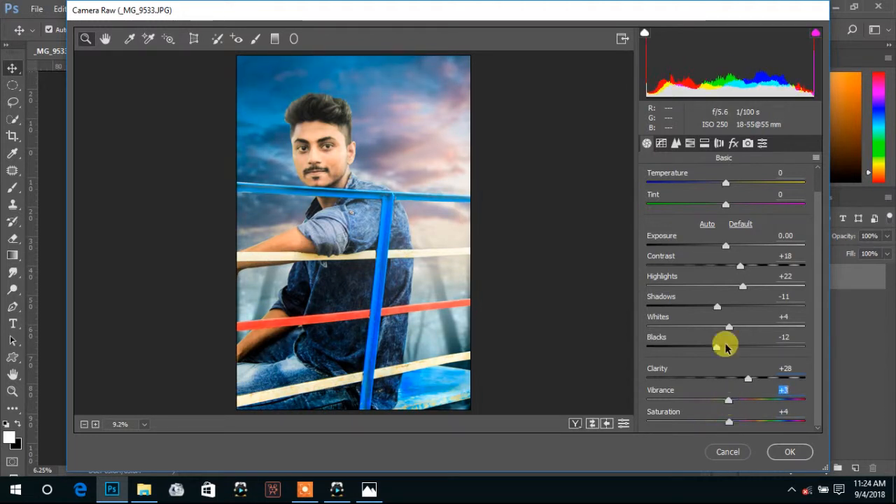
Raise the luminance of the oranges to +8 in the HSL adjustments to brighten the skin
click(704, 142)
click(690, 143)
click(744, 200)
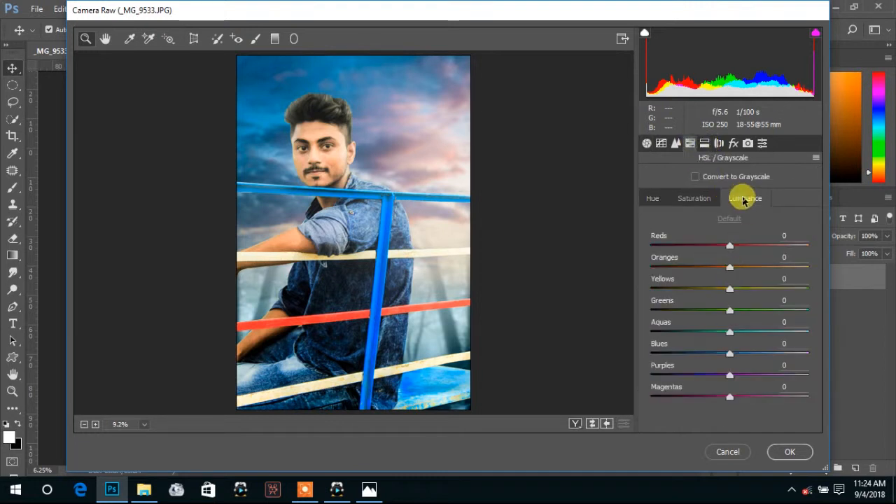
drag(730, 269, 760, 270)
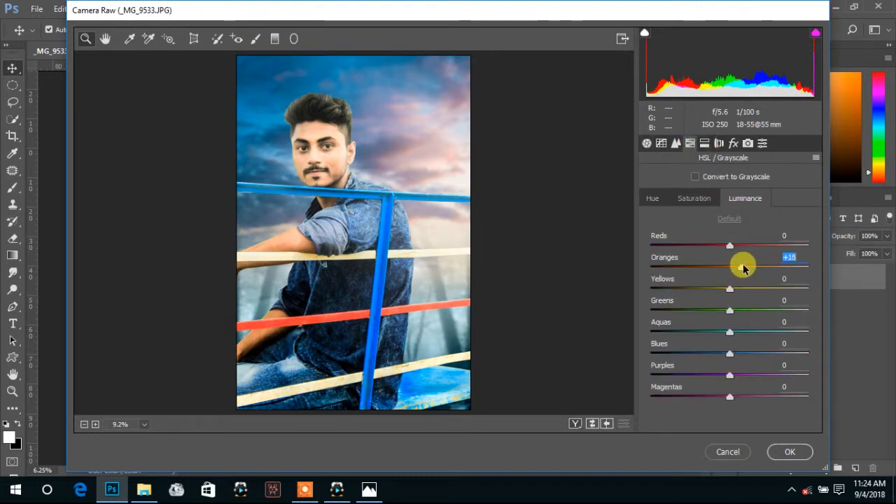
Add a dark Highlight Priority post-crop vignette with Amount -35 and Midpoint 55
click(693, 198)
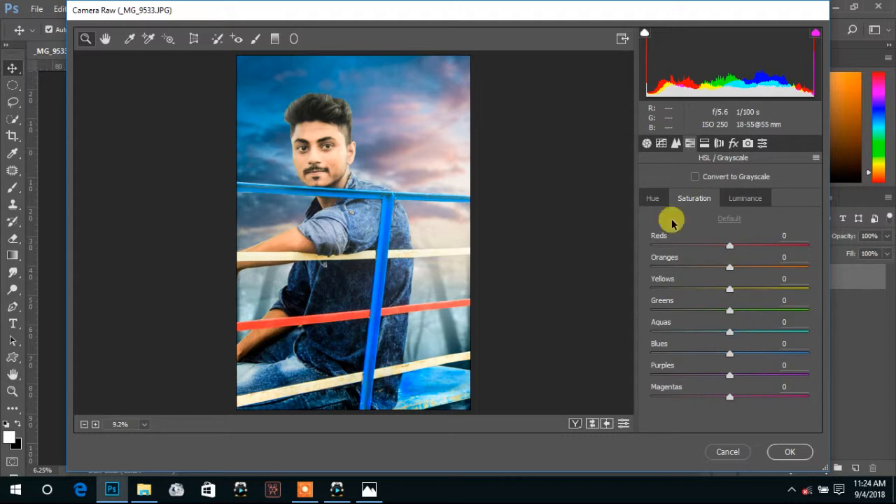
click(652, 198)
click(735, 146)
click(745, 144)
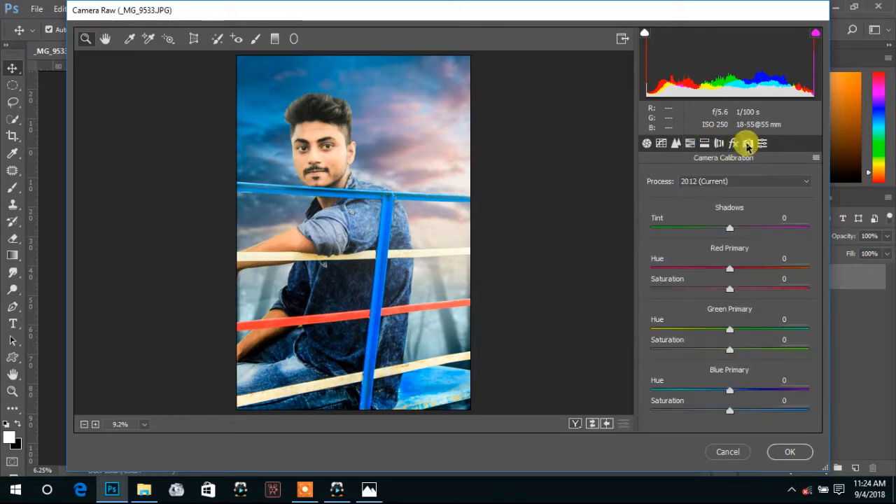
click(735, 146)
drag(725, 360, 737, 381)
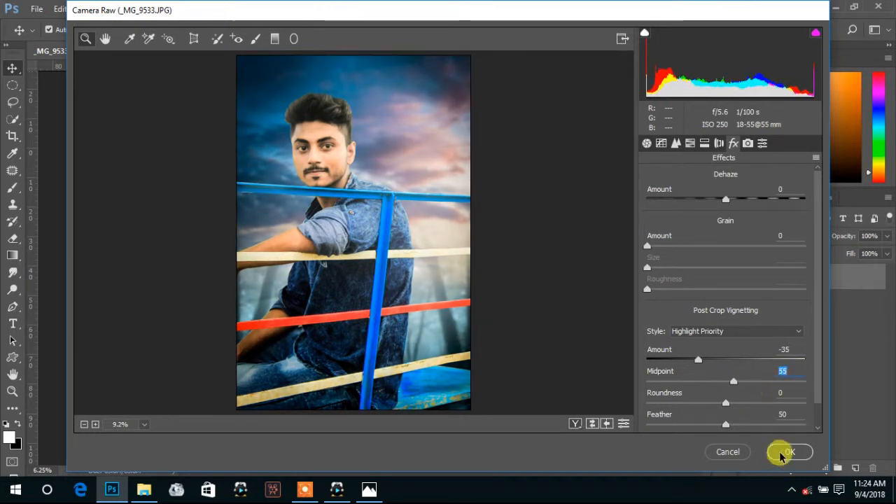
Lower the luminance of the reds to -15 and apply the Camera Raw adjustments to the merged layer
click(690, 144)
mouse_move(725, 244)
mouse_down()
mouse_move(784, 242)
mouse_move(672, 244)
mouse_move(735, 244)
mouse_move(719, 249)
mouse_up()
click(736, 203)
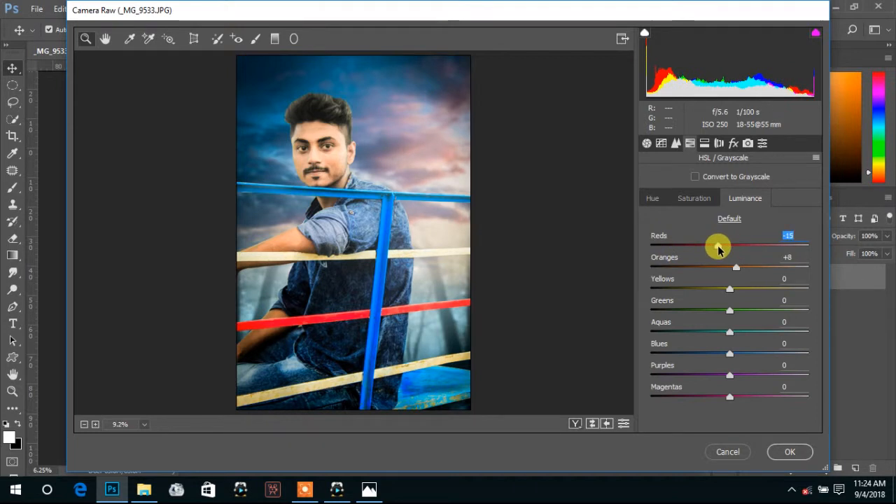
click(788, 452)
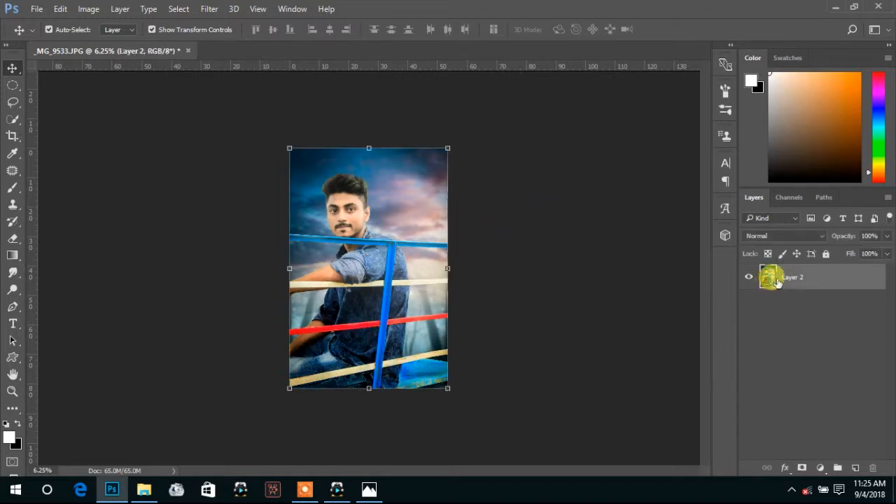
Set up the Brush tool with 22% opacity and 17% flow for retouching the man's face up close
ctrl+click(368, 210)
ctrl+click(369, 210)
ctrl+click(369, 210)
drag(268, 150, 314, 210)
ctrl+click(315, 211)
ctrl+click(315, 212)
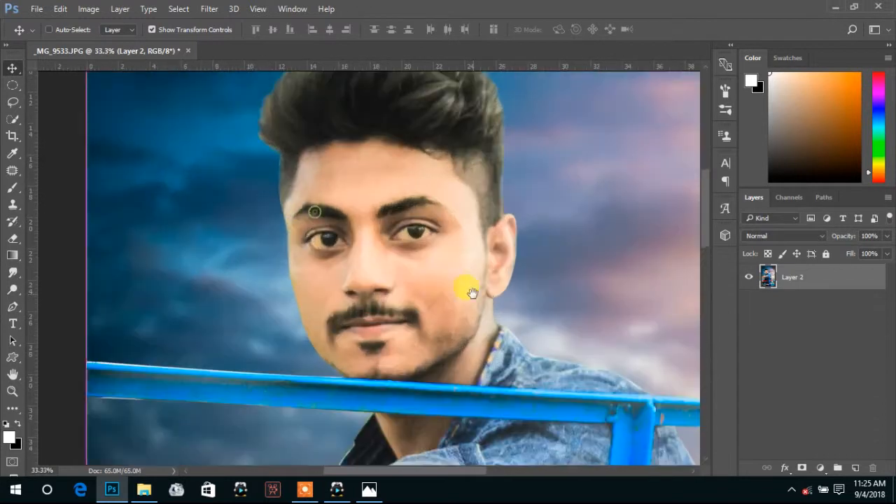
drag(472, 293, 436, 243)
ctrl+click(392, 240)
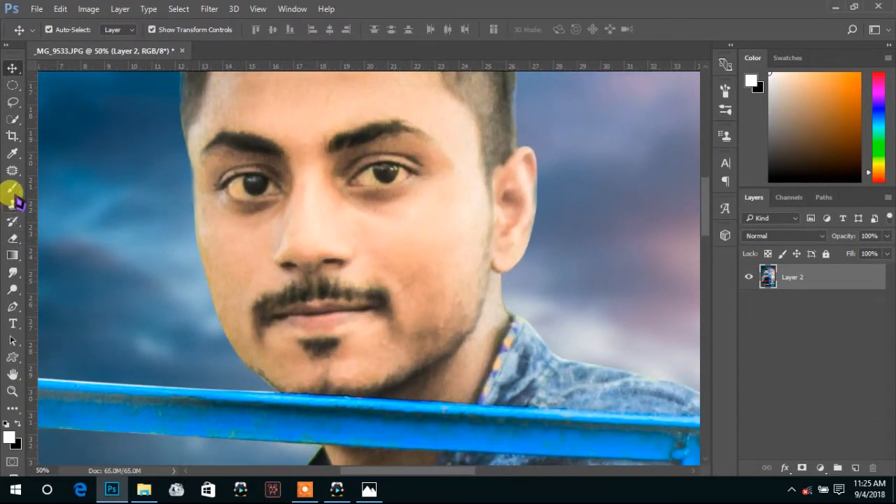
click(12, 188)
ctrl+click(472, 254)
click(210, 32)
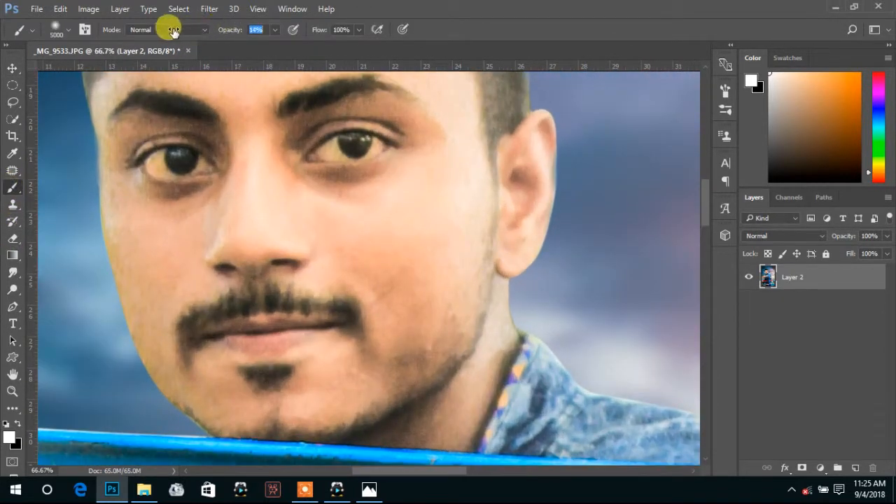
drag(170, 31, 178, 31)
drag(314, 30, 264, 38)
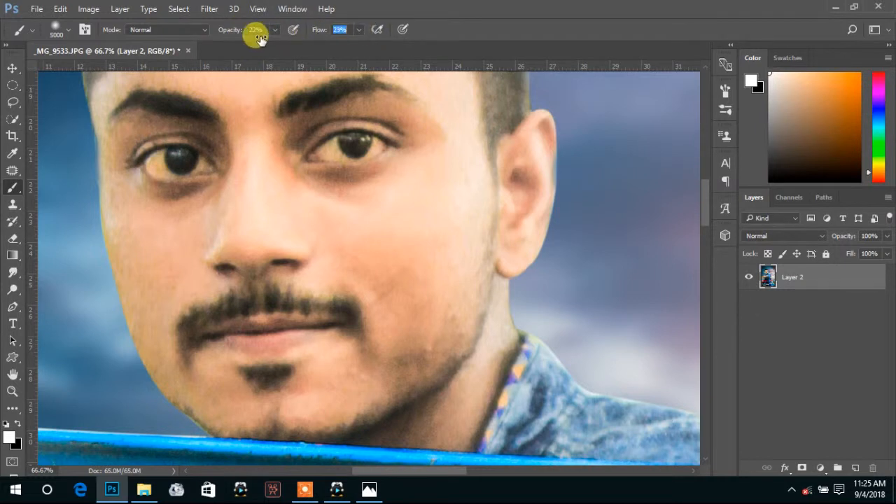
Sample the light skin tone of the cheek and paint it over the cheek and beside the mouth with a soft 97 px brush
alt+click(394, 235)
right_click(407, 229)
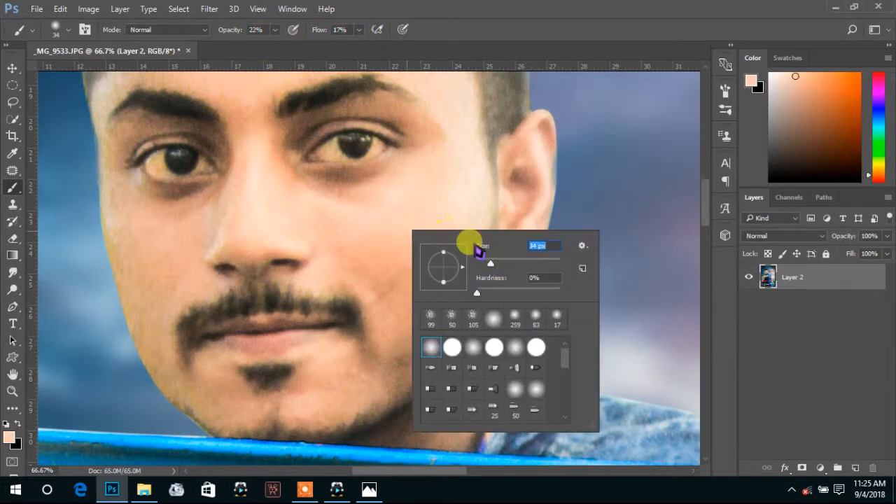
click(515, 263)
click(393, 212)
drag(419, 152, 286, 167)
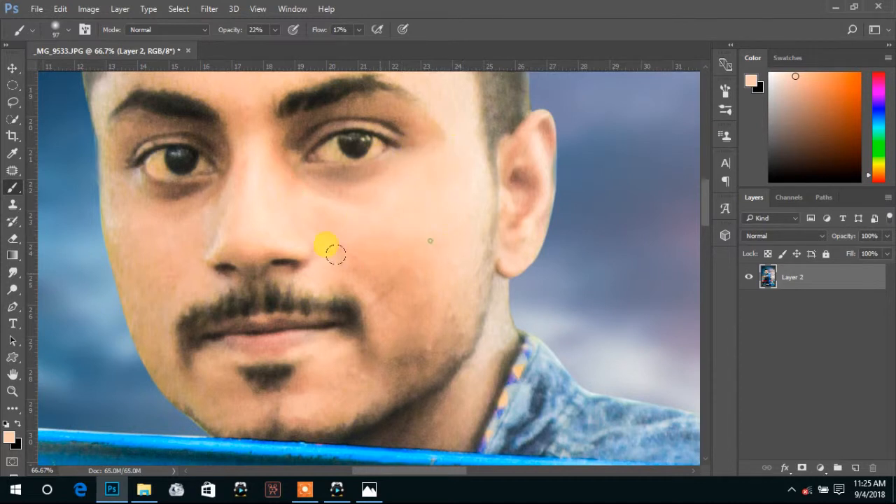
drag(438, 280, 343, 361)
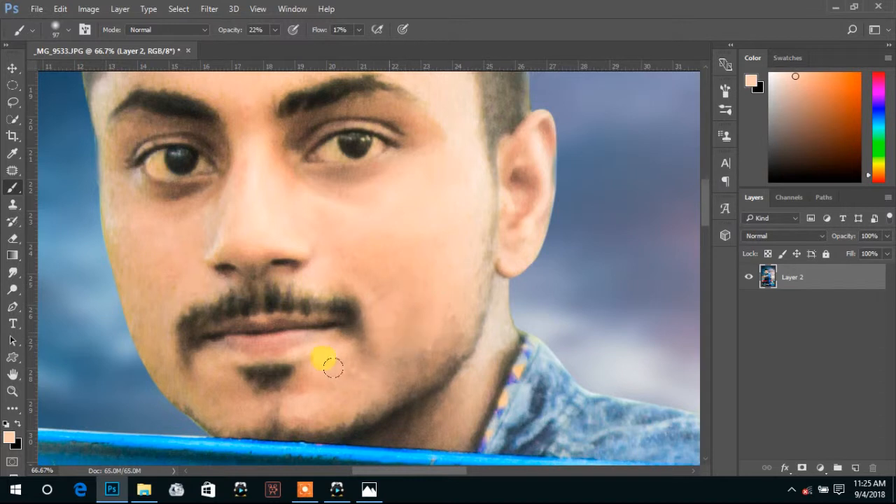
Paint the sampled skin tone over the chin, jawline and neck to smooth the skin
drag(276, 354, 422, 290)
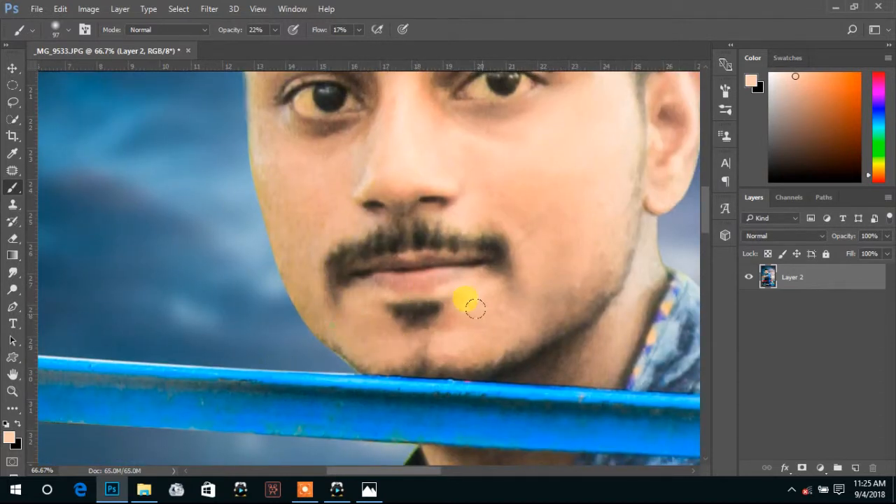
mouse_move(520, 319)
mouse_down()
mouse_move(621, 327)
mouse_move(657, 282)
mouse_move(532, 362)
mouse_move(604, 342)
mouse_up()
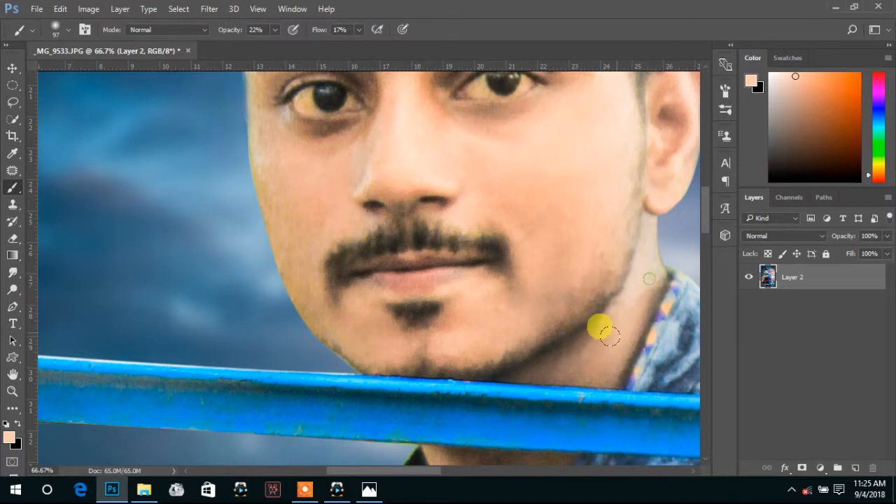
drag(595, 202, 538, 327)
Enlarge the brush to 146 px and paint the sampled skin tone across the forehead
scroll(581, 266, up, 3)
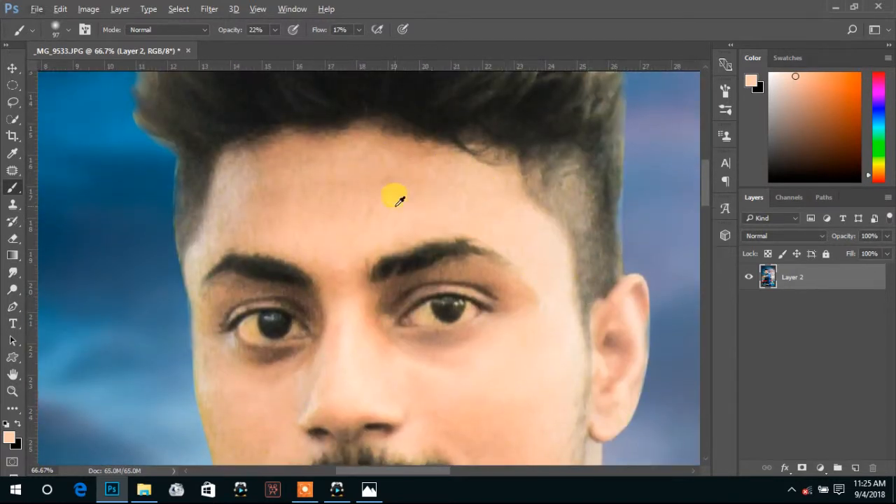
right_click(398, 201)
click(514, 237)
click(420, 174)
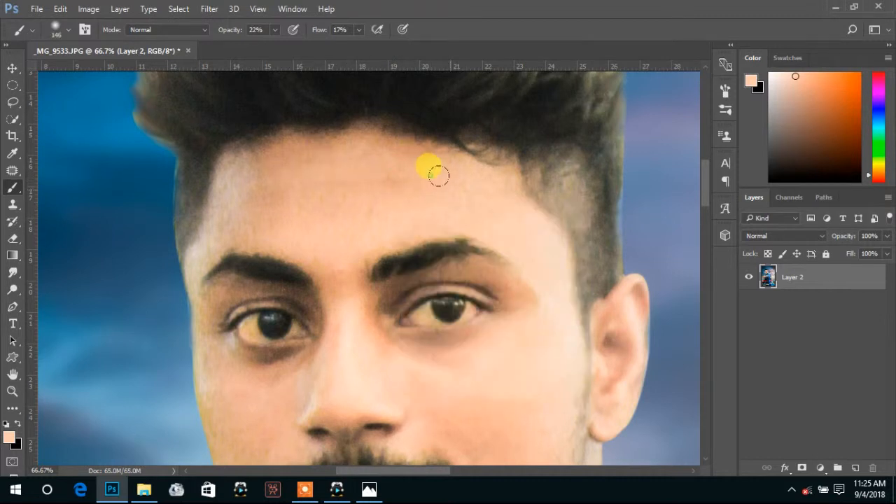
mouse_move(335, 160)
mouse_down()
mouse_move(205, 196)
mouse_move(262, 196)
mouse_up()
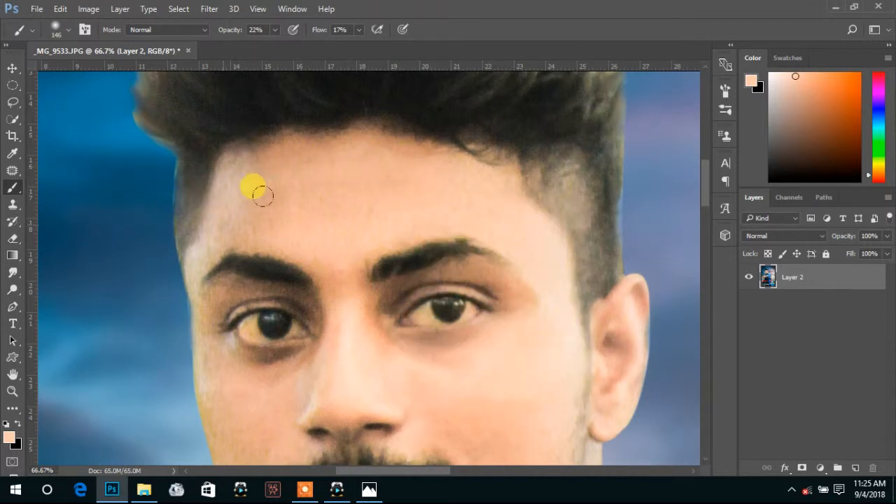
Reduce the brush to 77 px and paint the skin tone over the cheeks and the area around the eyes
drag(391, 251, 396, 107)
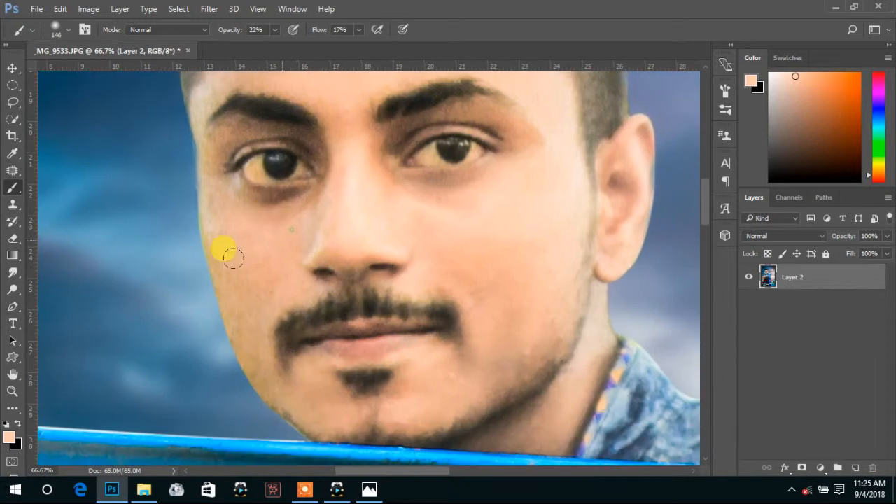
right_click(287, 263)
click(378, 292)
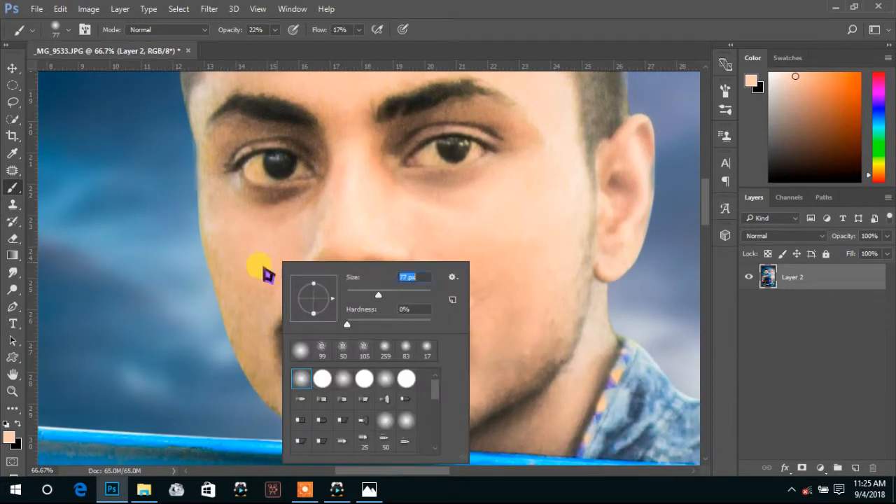
mouse_move(212, 199)
mouse_down()
mouse_move(210, 234)
mouse_move(202, 198)
mouse_move(214, 267)
mouse_move(252, 352)
mouse_move(259, 267)
mouse_move(319, 274)
mouse_move(317, 243)
mouse_move(297, 270)
mouse_move(326, 172)
mouse_move(322, 199)
mouse_move(313, 144)
mouse_move(224, 125)
mouse_move(270, 126)
mouse_move(221, 142)
mouse_move(231, 114)
mouse_move(235, 135)
mouse_move(216, 153)
mouse_move(304, 194)
mouse_move(226, 183)
mouse_move(249, 192)
mouse_move(414, 158)
mouse_move(402, 122)
mouse_move(415, 110)
mouse_move(391, 133)
mouse_move(440, 112)
mouse_move(486, 110)
mouse_move(516, 154)
mouse_up()
drag(313, 159, 340, 200)
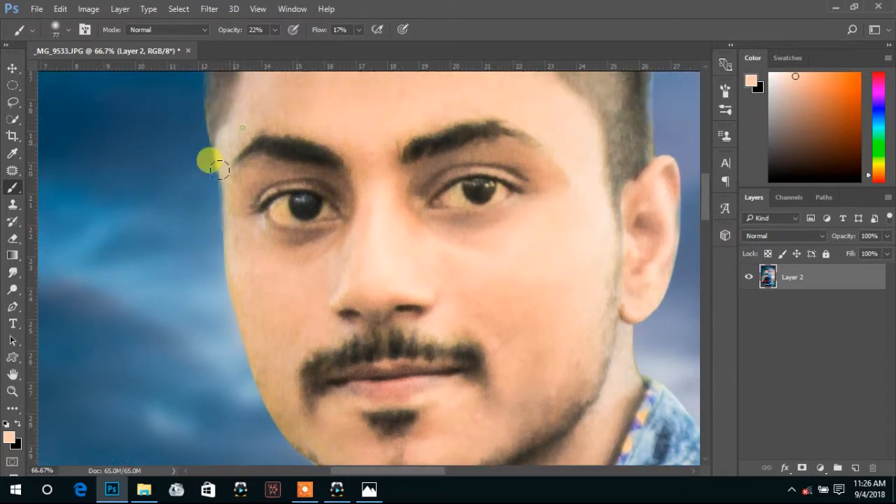
Set the brush to 127 px and even out the forehead skin above the eyebrows
drag(350, 102, 345, 200)
right_click(364, 173)
click(480, 205)
click(347, 160)
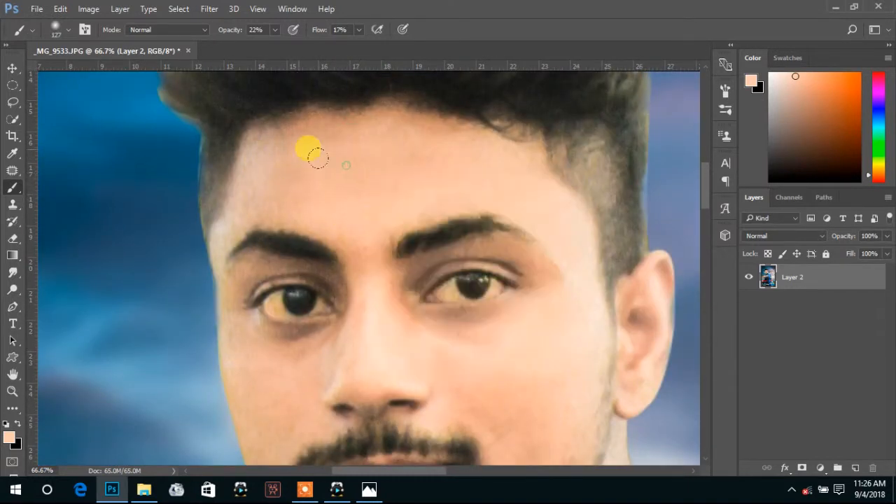
alt+click(483, 277)
alt+click(516, 288)
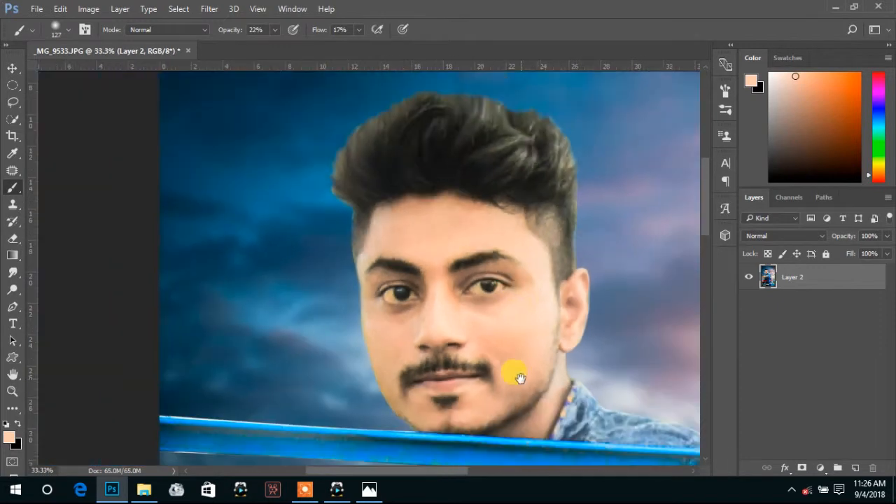
Paint the skin tone over the neck just below the blue railing
drag(516, 372, 494, 247)
ctrl+click(517, 261)
drag(444, 337, 469, 198)
mouse_move(495, 262)
mouse_down()
mouse_move(403, 245)
mouse_move(461, 245)
mouse_move(408, 277)
mouse_move(464, 264)
mouse_move(432, 269)
mouse_move(423, 283)
mouse_move(459, 283)
mouse_up()
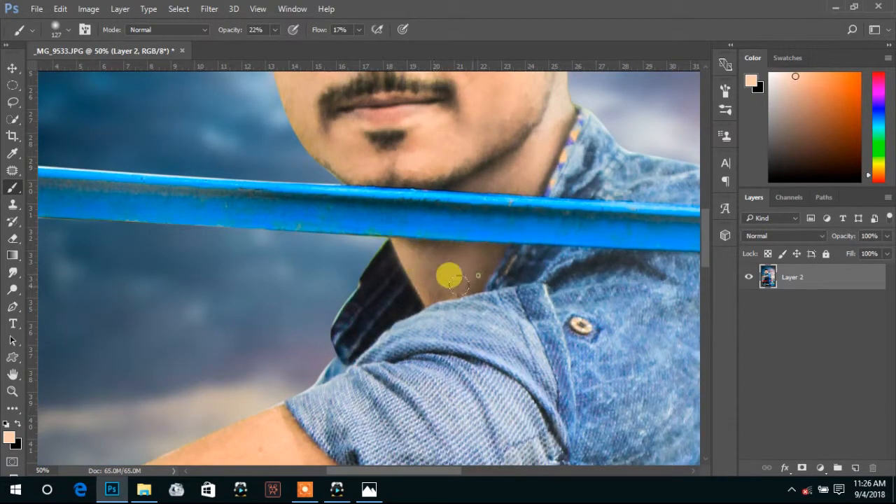
Paint over the forearm above and below the cream railing with the 127 px brush, using newly sampled colours
drag(589, 308, 574, 132)
drag(275, 323, 352, 270)
alt+click(333, 245)
mouse_move(339, 207)
mouse_down()
mouse_move(214, 256)
mouse_move(319, 194)
mouse_move(73, 280)
mouse_move(227, 236)
mouse_move(115, 287)
mouse_move(191, 268)
mouse_move(76, 306)
mouse_move(371, 276)
mouse_move(336, 287)
mouse_move(433, 290)
mouse_move(373, 238)
mouse_move(428, 278)
mouse_move(366, 212)
mouse_move(320, 187)
mouse_move(279, 191)
mouse_move(73, 273)
mouse_move(593, 163)
mouse_move(287, 304)
mouse_move(573, 164)
mouse_move(586, 181)
mouse_up()
alt+click(595, 155)
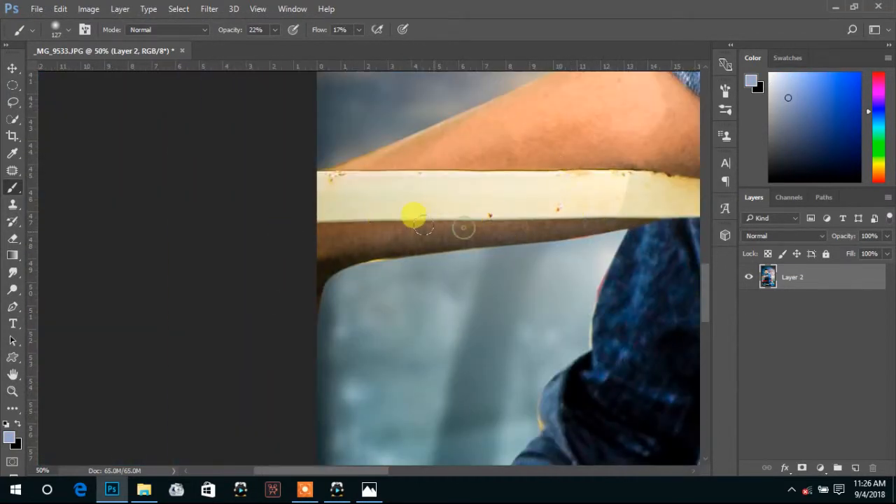
mouse_move(355, 231)
mouse_down()
mouse_move(550, 105)
mouse_move(544, 126)
mouse_move(585, 115)
mouse_up()
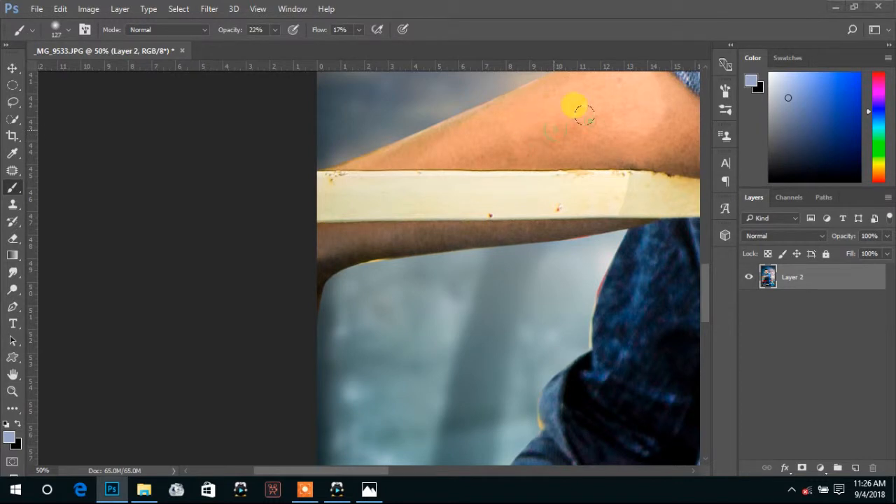
mouse_move(584, 112)
mouse_down()
mouse_move(576, 135)
mouse_move(594, 125)
mouse_move(525, 114)
mouse_up()
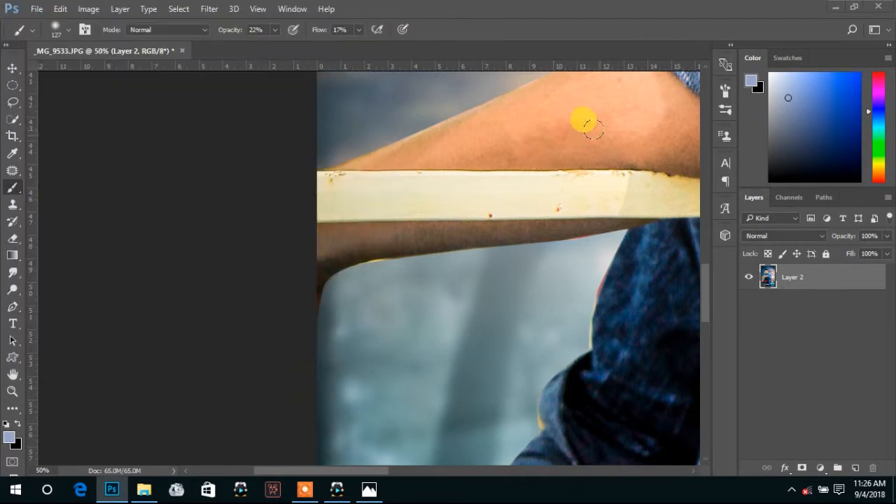
Sample the orange skin tone of the upper forearm and paint it over the forearm around the cream railing
click(13, 68)
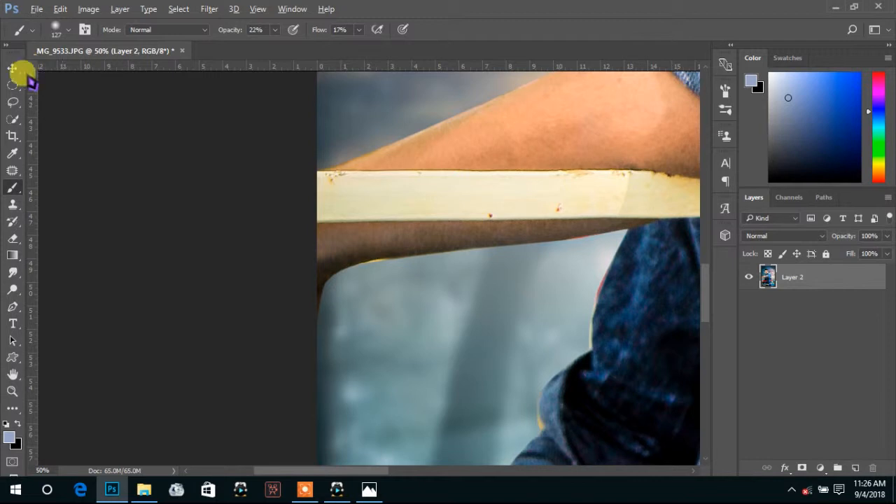
click(13, 187)
alt+click(676, 124)
mouse_move(449, 233)
mouse_down()
mouse_move(343, 233)
mouse_move(439, 221)
mouse_move(471, 138)
mouse_move(403, 146)
mouse_up()
scroll(429, 214, down, 5)
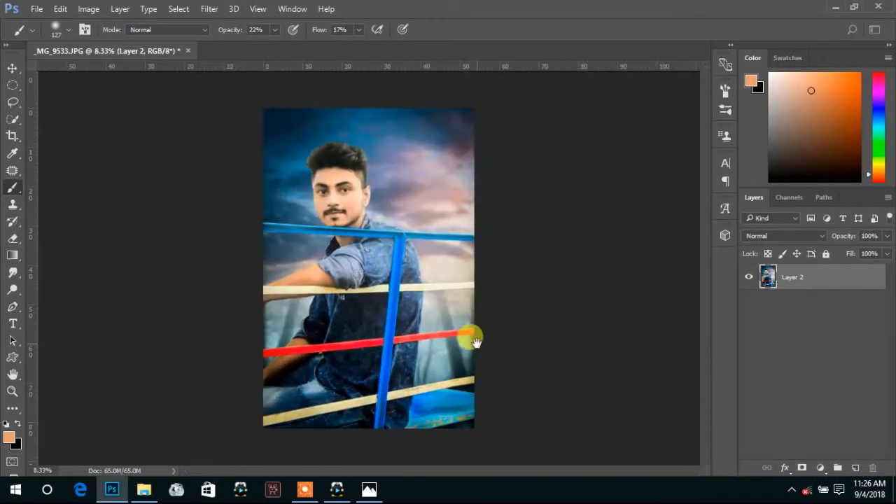
Enlarge the brush to 417 px and paint the orange skin tone over the other arm around the red railing
scroll(302, 356, up, 1)
scroll(302, 356, up, 5)
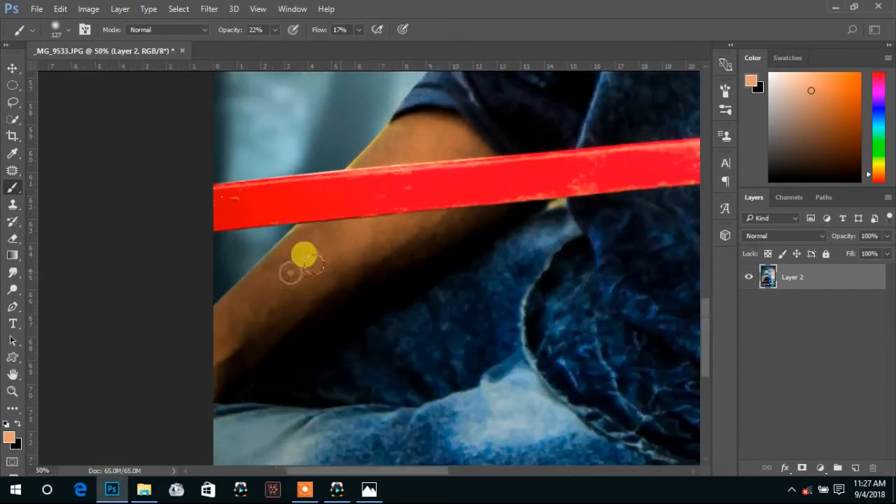
right_click(349, 252)
click(487, 285)
mouse_move(271, 215)
mouse_down()
mouse_move(238, 242)
mouse_move(306, 222)
mouse_move(470, 126)
mouse_up()
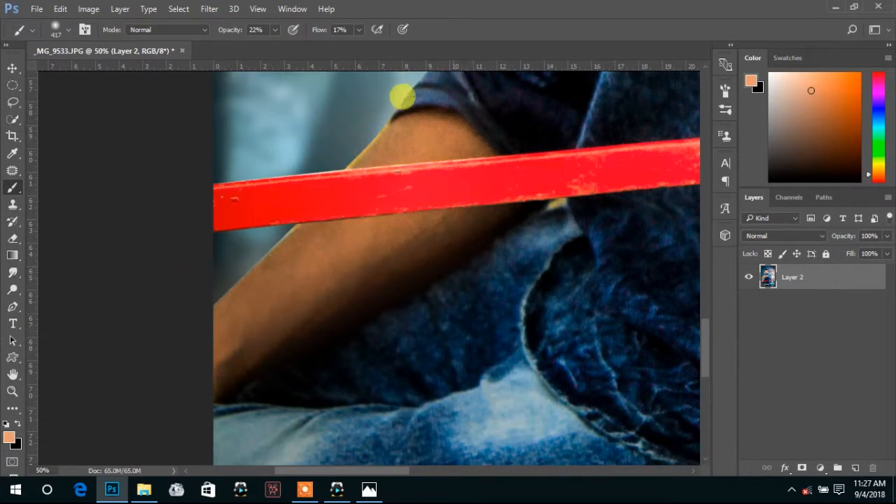
Reduce the brush to 95 px and finish painting the skin of the arm behind the red railing
right_click(464, 149)
click(566, 180)
mouse_move(420, 142)
mouse_down()
mouse_move(372, 157)
mouse_move(462, 143)
mouse_move(364, 162)
mouse_move(410, 116)
mouse_move(352, 161)
mouse_move(413, 131)
mouse_move(376, 139)
mouse_move(483, 134)
mouse_move(482, 213)
mouse_move(394, 248)
mouse_move(468, 208)
mouse_move(284, 286)
mouse_move(333, 226)
mouse_move(302, 230)
mouse_move(271, 289)
mouse_move(326, 223)
mouse_move(296, 305)
mouse_move(267, 332)
mouse_move(283, 312)
mouse_move(224, 326)
mouse_move(299, 315)
mouse_up()
alt+click(477, 242)
alt+click(477, 243)
alt+click(476, 243)
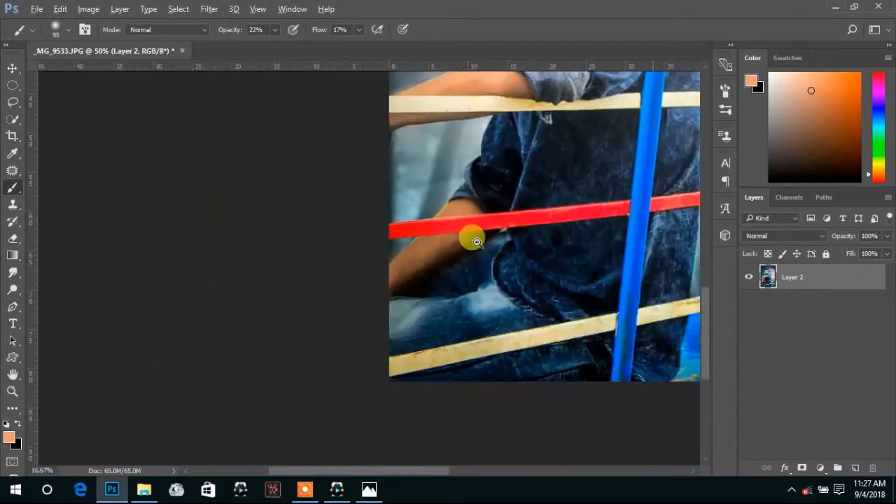
alt+click(477, 243)
alt+click(476, 242)
ctrl+click(384, 292)
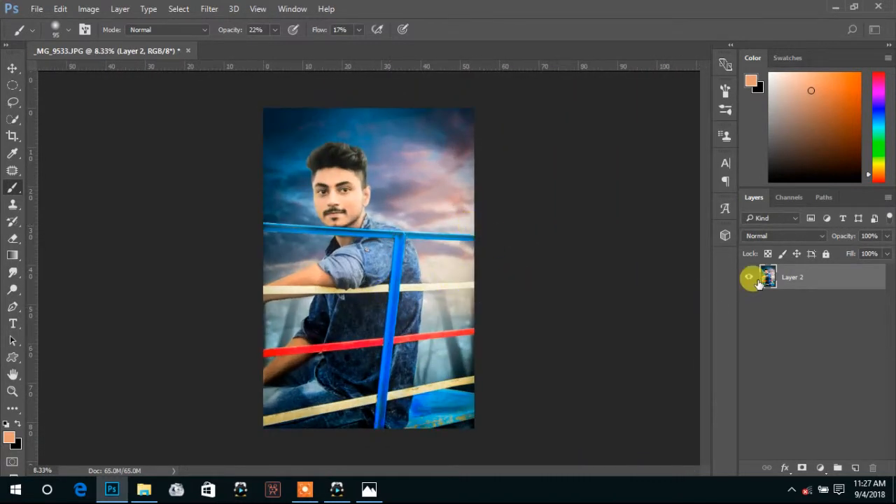
Open Layer 2 in the Topaz Clean 3 filter and choose the DeGrunge preset from the Skin Collection
click(12, 67)
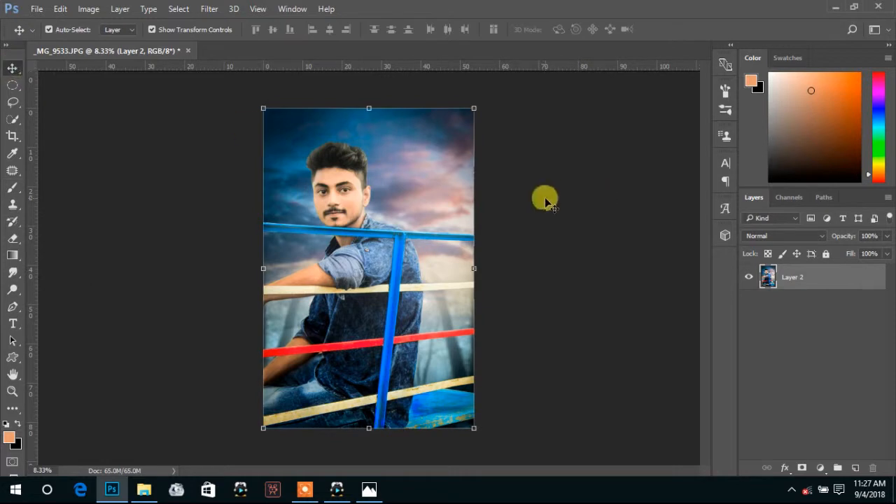
click(544, 196)
click(348, 205)
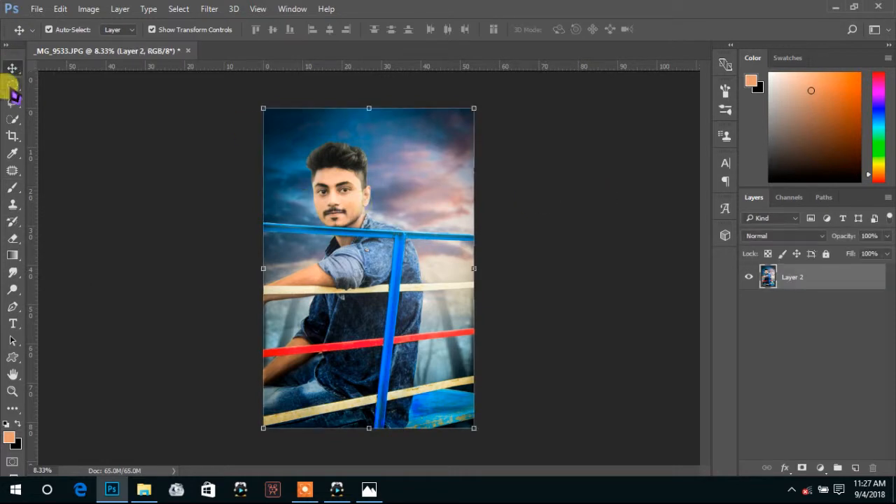
click(217, 10)
mouse_move(294, 321)
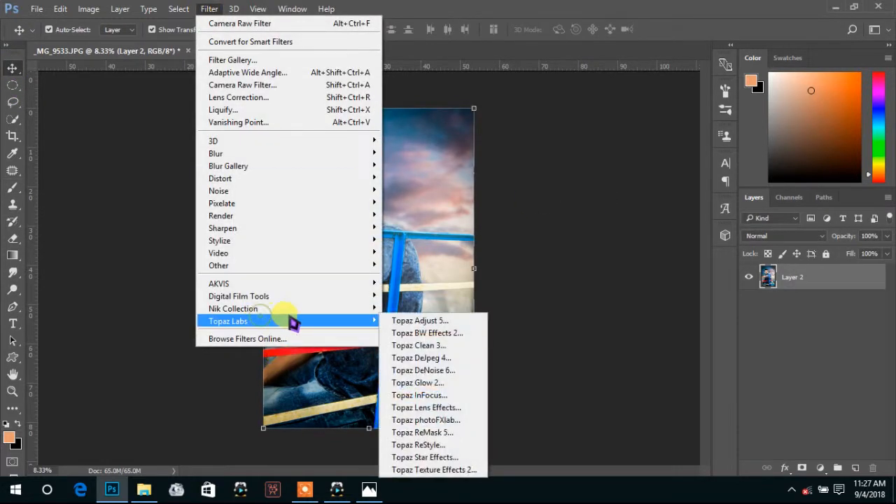
click(428, 334)
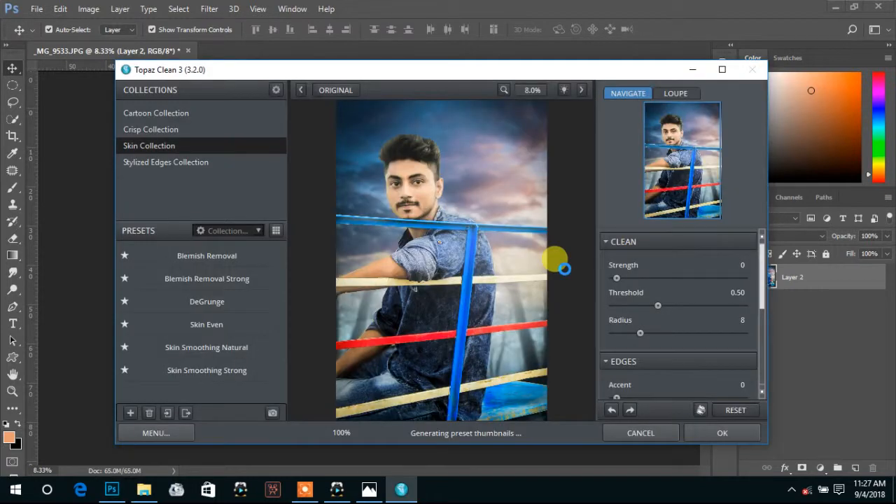
click(204, 303)
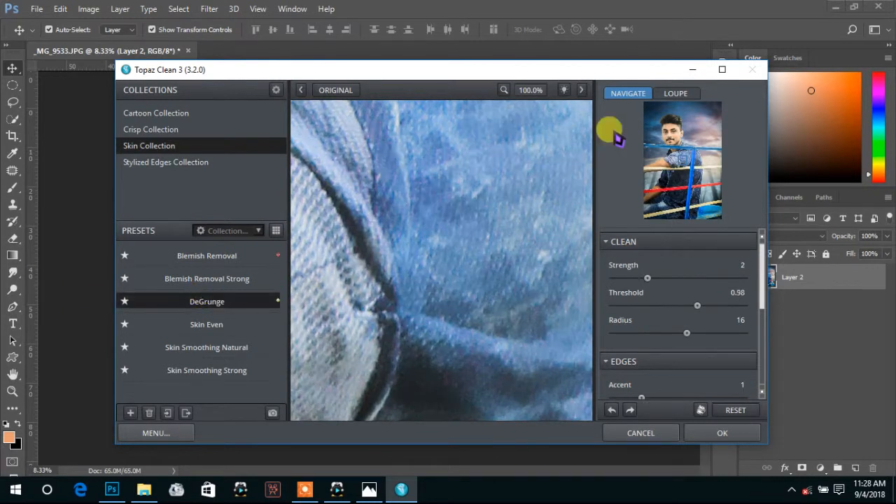
Inspect the face in the filter preview and apply the DeGrunge cleanup to Layer 2
drag(452, 155, 525, 413)
drag(482, 142, 567, 282)
drag(462, 192, 647, 231)
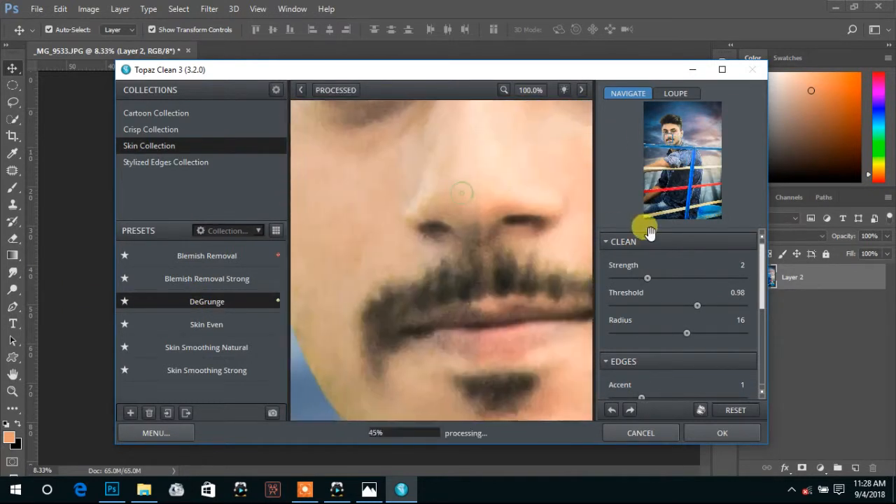
drag(530, 176, 560, 321)
drag(470, 190, 350, 226)
click(756, 432)
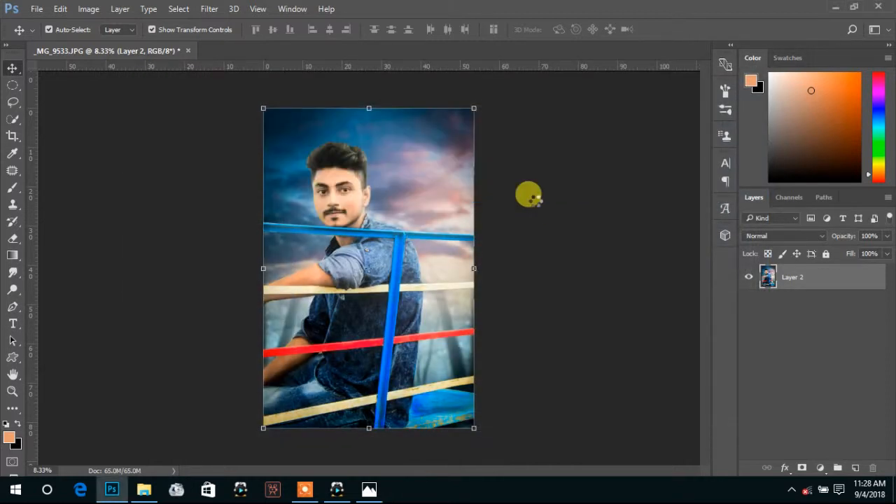
Check the smoothed face up close, duplicate Layer 2, and run a Topaz Labs filter on the copy
ctrl+click(339, 164)
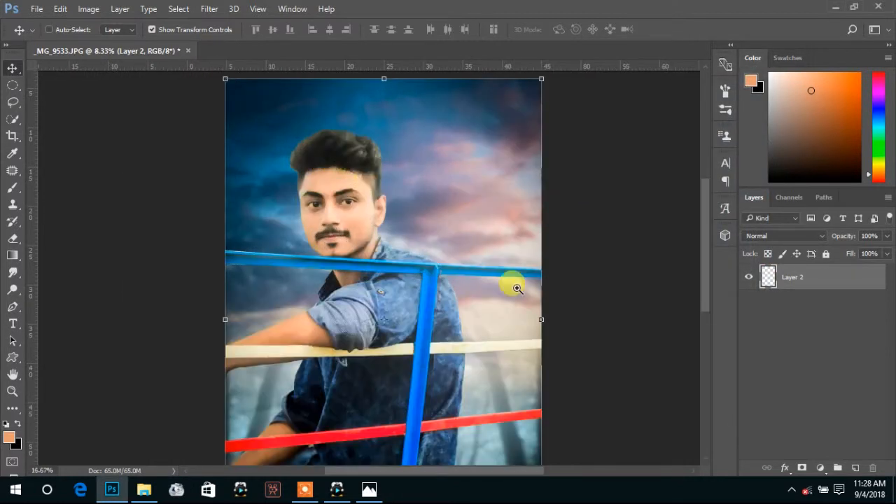
ctrl+click(442, 282)
drag(306, 319, 354, 284)
alt+click(356, 285)
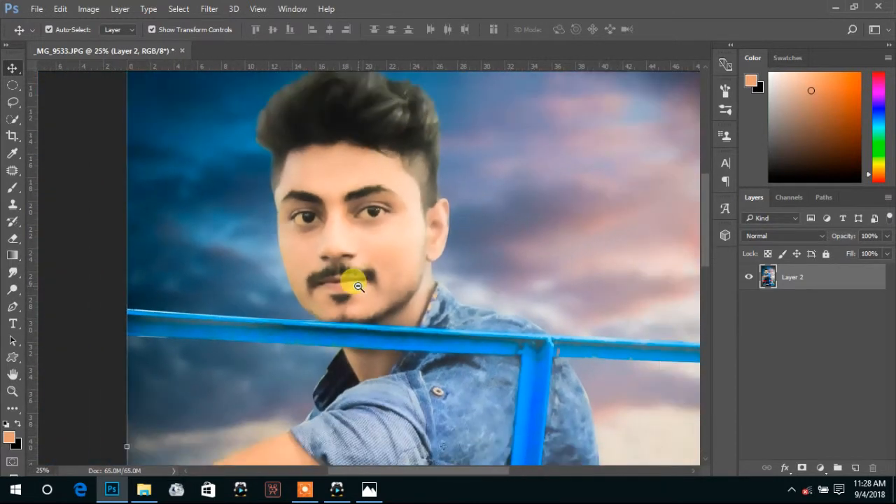
alt+click(358, 287)
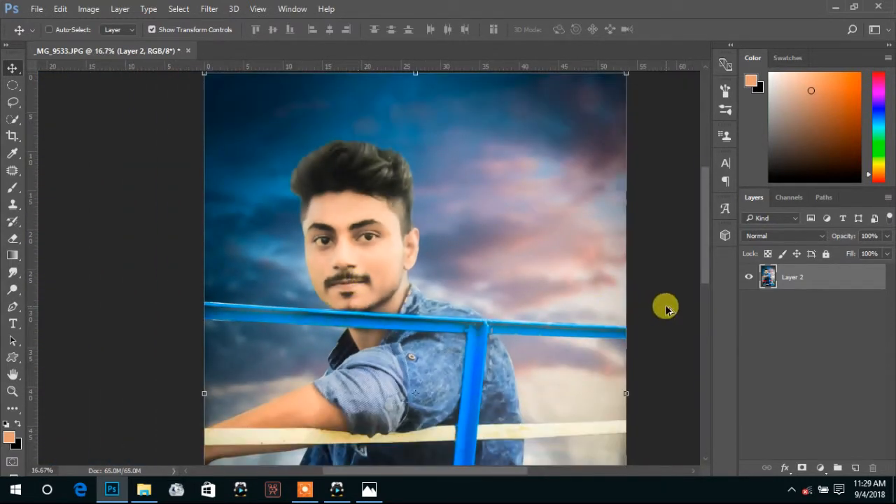
drag(790, 290, 855, 467)
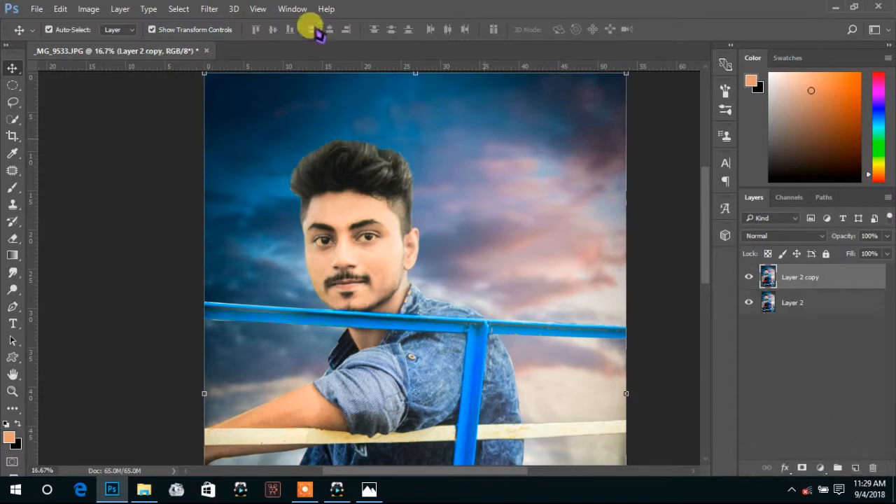
click(210, 9)
key(Escape)
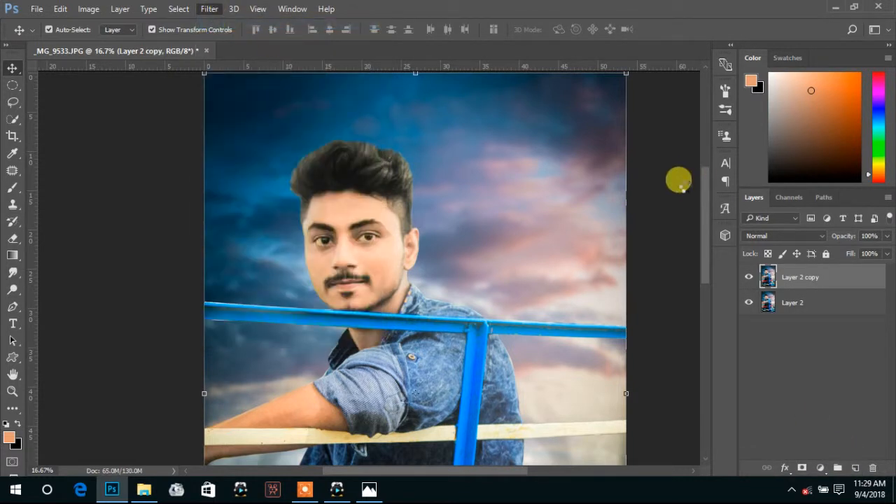
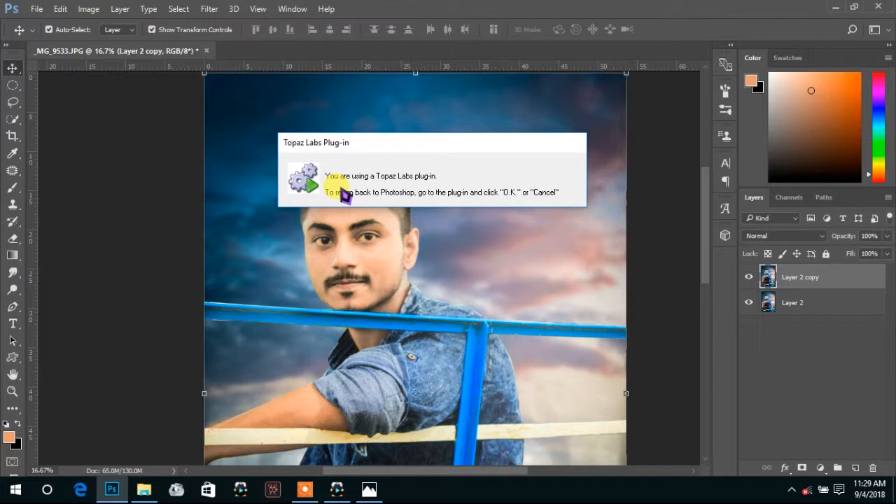
click(342, 193)
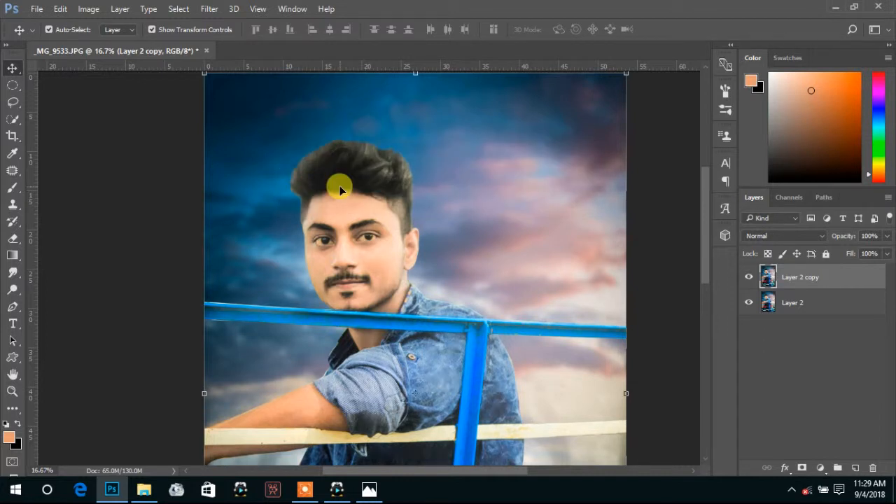
Add a black layer mask to Layer 2 copy and set the Brush tool to 23% opacity and 100% flow
click(802, 468)
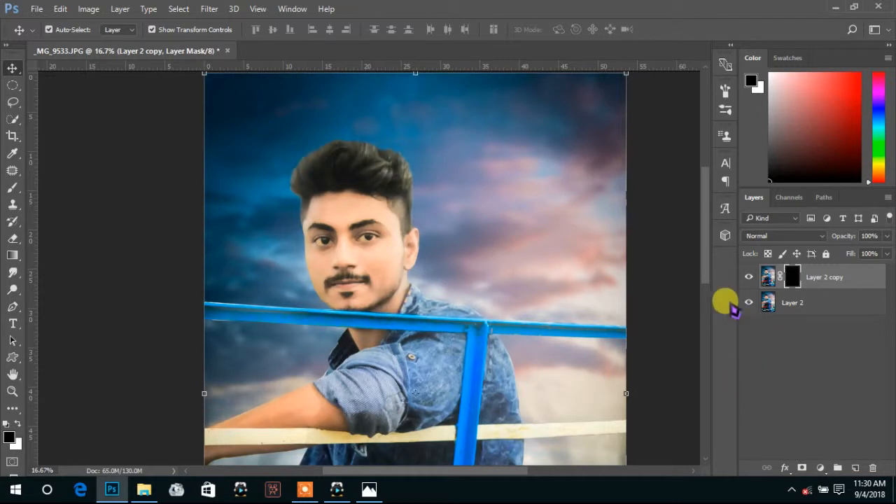
click(12, 187)
scroll(365, 222, up, 4)
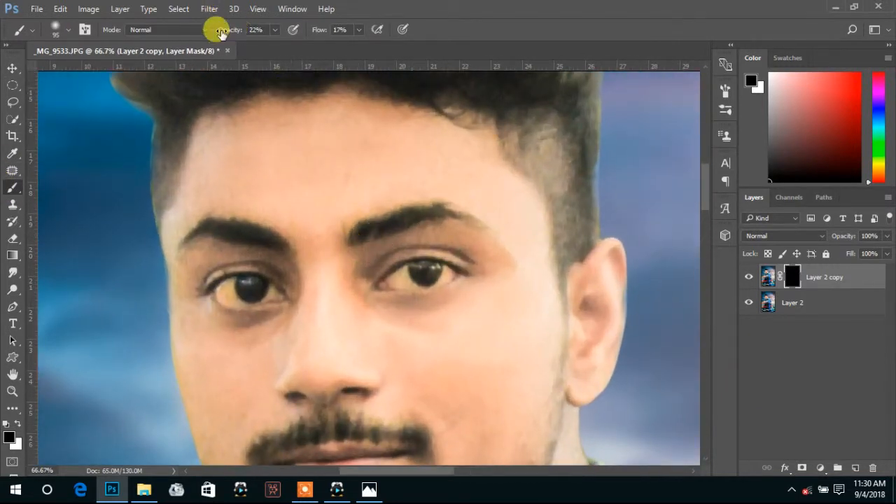
drag(221, 31, 245, 30)
drag(312, 28, 423, 28)
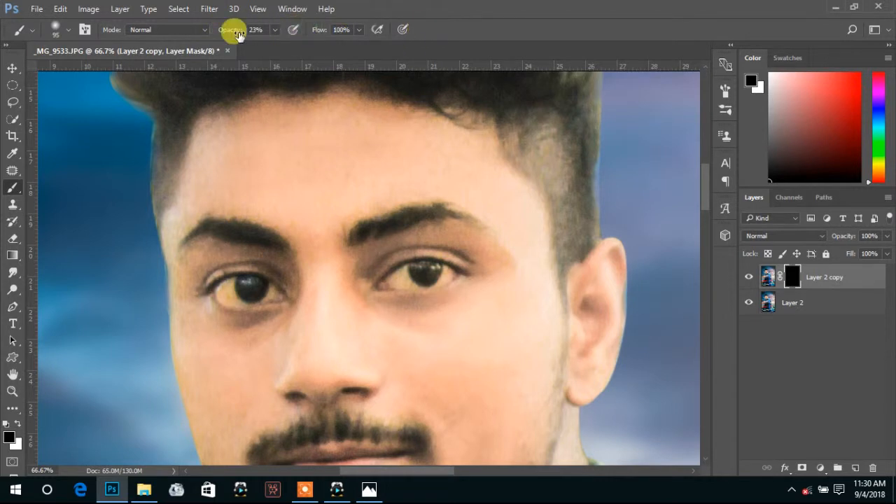
Set the brush opacity to 100% with a white foreground and paint the forehead, nose and temple into Layer 2 copy's mask
drag(234, 29, 392, 31)
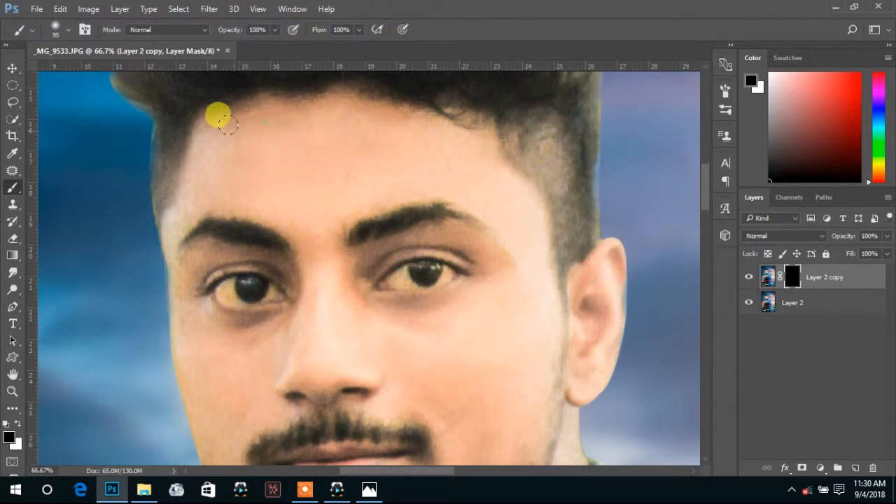
click(18, 423)
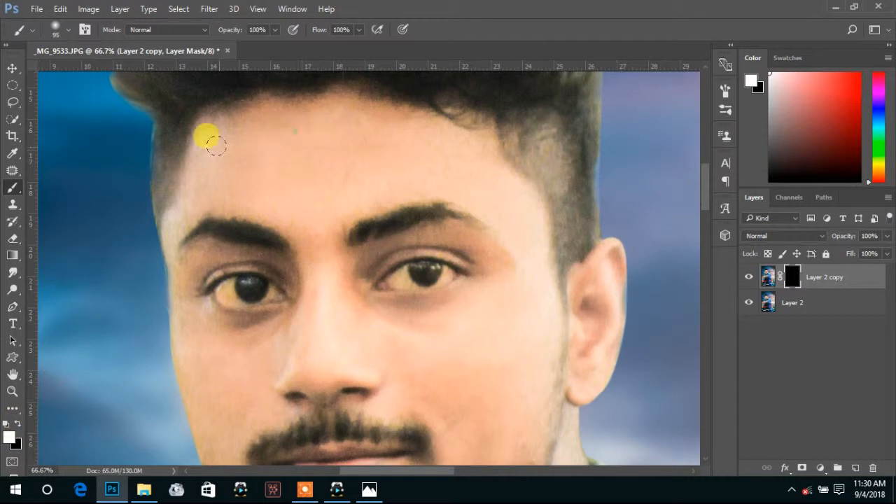
mouse_move(290, 119)
mouse_down()
mouse_move(270, 107)
mouse_move(224, 122)
mouse_move(302, 180)
mouse_move(378, 165)
mouse_move(300, 176)
mouse_move(402, 148)
mouse_move(401, 120)
mouse_move(475, 169)
mouse_up()
mouse_move(341, 191)
mouse_down()
mouse_move(475, 254)
mouse_move(492, 246)
mouse_move(409, 228)
mouse_move(357, 249)
mouse_move(368, 293)
mouse_move(476, 294)
mouse_move(379, 307)
mouse_move(489, 276)
mouse_move(470, 251)
mouse_move(373, 311)
mouse_up()
drag(492, 282, 519, 235)
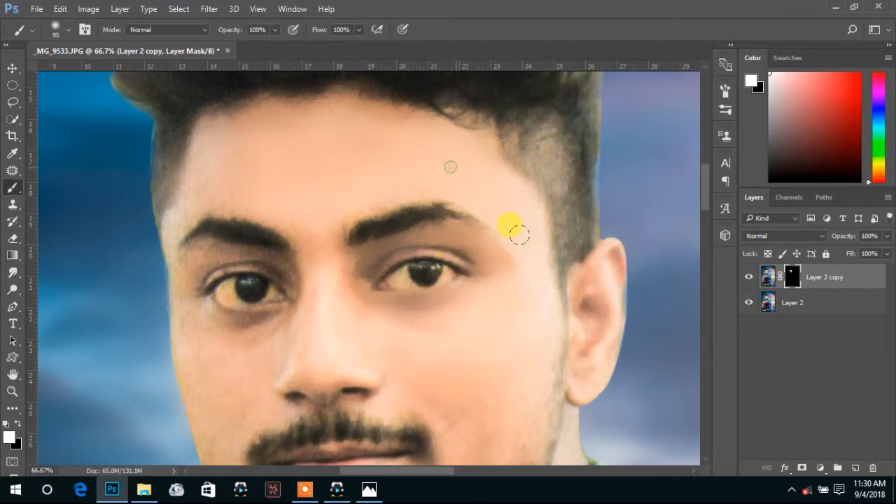
Paint white on the Layer 2 copy mask over the cheeks, jaw and skin around the eyes
mouse_move(595, 270)
mouse_down()
mouse_move(605, 335)
mouse_move(591, 377)
mouse_move(571, 336)
mouse_move(576, 376)
mouse_move(559, 187)
mouse_move(597, 92)
mouse_move(595, 239)
mouse_move(598, 106)
mouse_up()
drag(527, 235, 487, 357)
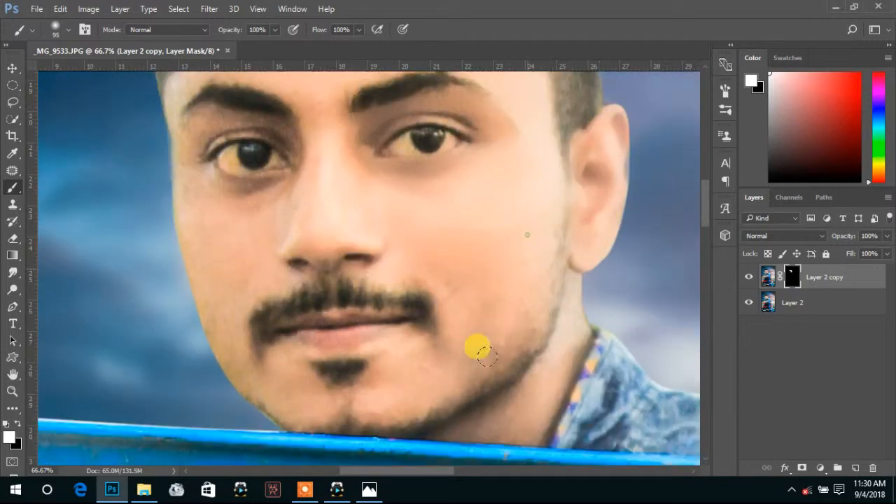
mouse_move(450, 231)
mouse_down()
mouse_move(508, 280)
mouse_move(374, 355)
mouse_move(420, 363)
mouse_up()
mouse_move(420, 363)
mouse_down()
mouse_move(525, 284)
mouse_move(404, 285)
mouse_move(438, 306)
mouse_move(395, 301)
mouse_move(429, 339)
mouse_move(324, 201)
mouse_move(340, 185)
mouse_move(386, 285)
mouse_move(367, 271)
mouse_move(322, 111)
mouse_move(366, 318)
mouse_move(354, 151)
mouse_move(433, 153)
mouse_move(349, 150)
mouse_move(448, 134)
mouse_move(354, 232)
mouse_move(386, 246)
mouse_move(442, 238)
mouse_move(393, 266)
mouse_move(470, 93)
mouse_move(466, 180)
mouse_move(496, 315)
mouse_up()
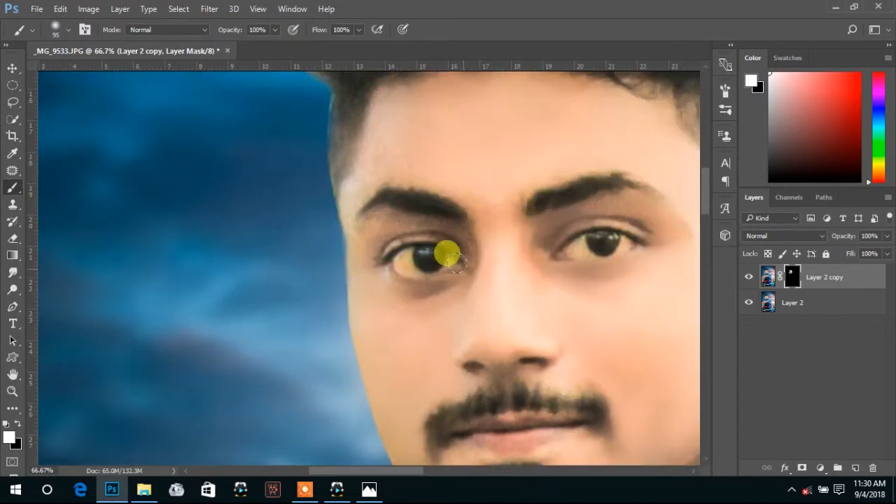
mouse_move(390, 233)
mouse_down()
mouse_move(322, 237)
mouse_move(389, 105)
mouse_move(432, 166)
mouse_up()
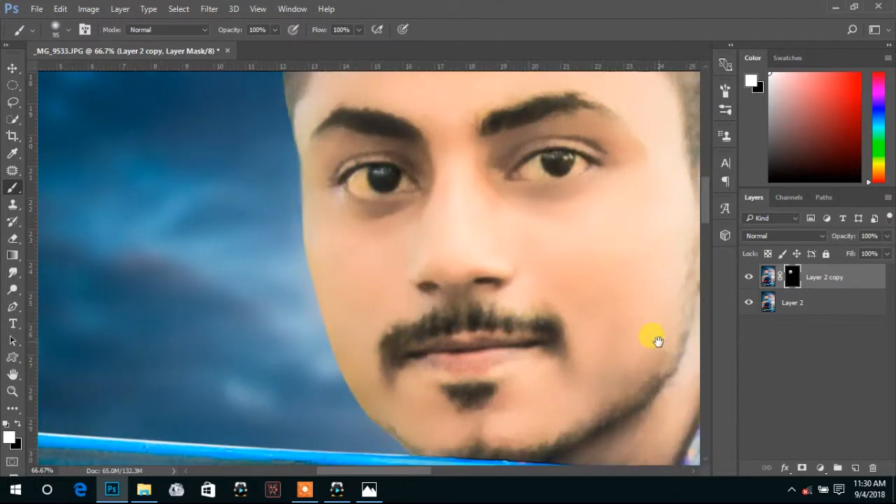
Reveal the smoothing on the remaining cheek, chin, ear and neck skin by painting the mask white
drag(657, 340, 536, 272)
drag(331, 178, 557, 376)
drag(274, 144, 393, 292)
mouse_move(373, 215)
mouse_down()
mouse_move(375, 244)
mouse_move(339, 264)
mouse_move(366, 278)
mouse_move(407, 265)
mouse_up()
drag(496, 138, 485, 258)
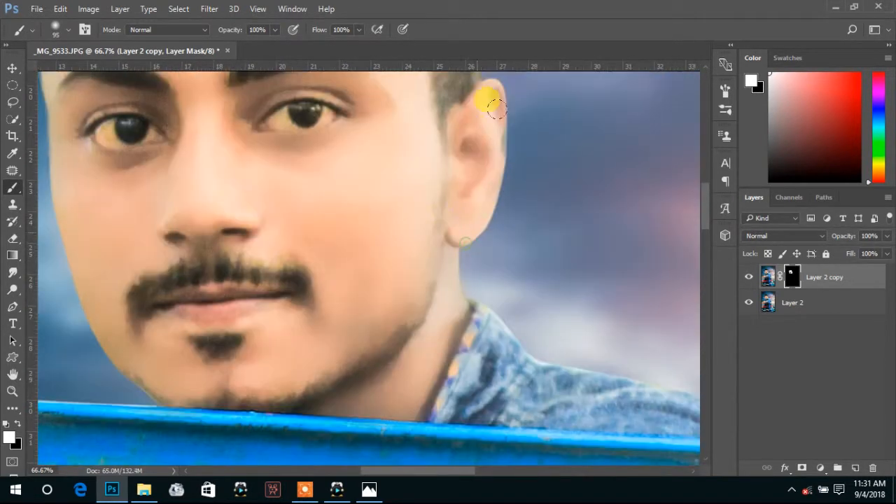
drag(449, 374, 539, 142)
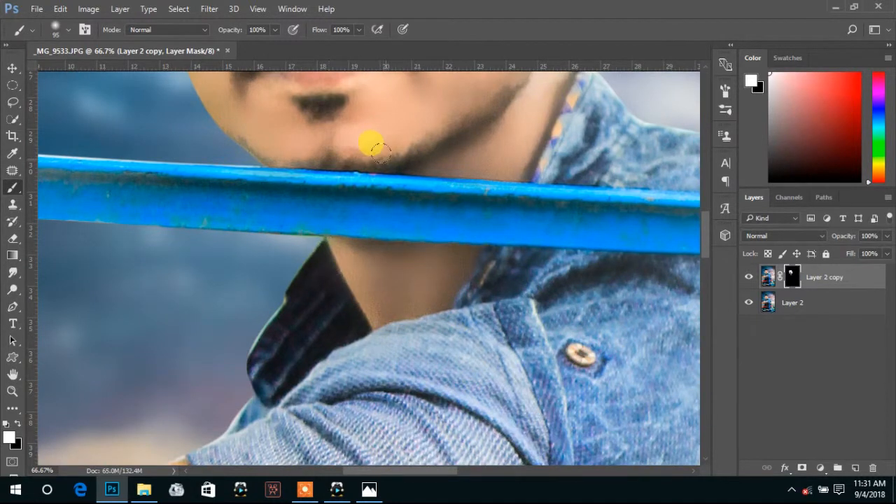
Enlarge the brush to 180 px and paint both bare arms white in the Layer 2 copy mask
scroll(477, 335, down, 1)
mouse_move(286, 404)
mouse_down()
mouse_move(396, 245)
mouse_move(486, 177)
mouse_up()
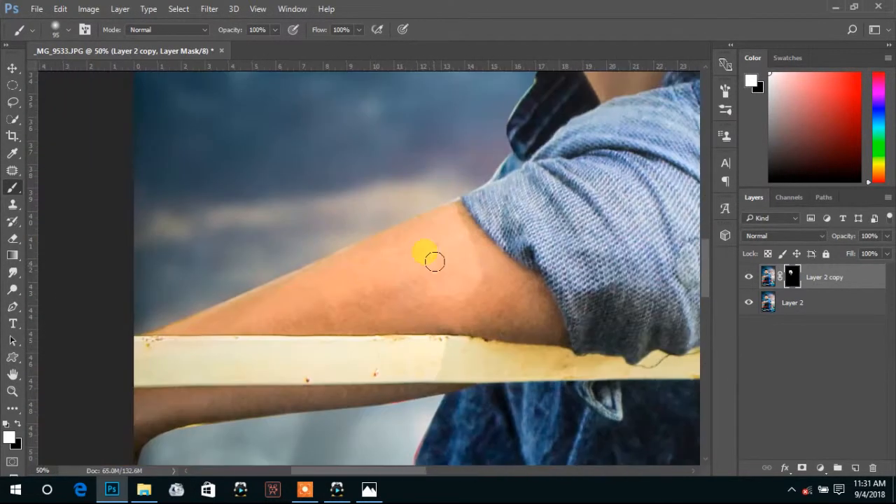
right_click(441, 244)
drag(545, 277, 565, 277)
click(338, 238)
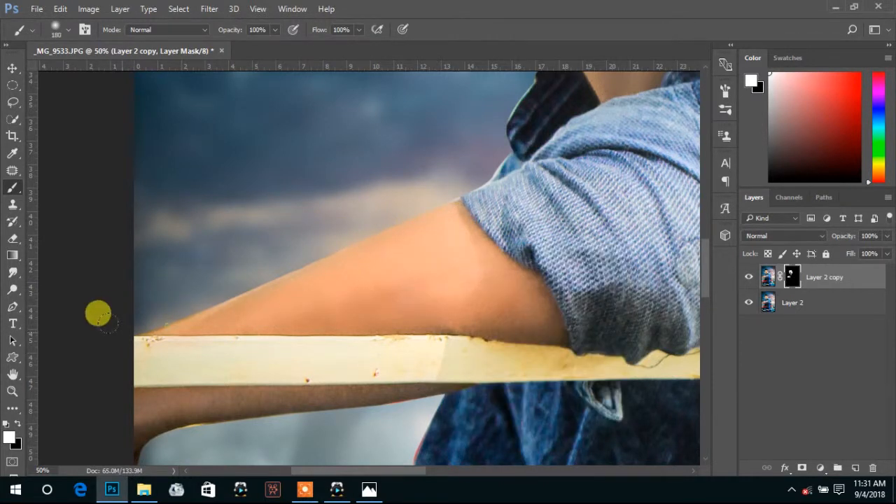
drag(312, 379, 393, 223)
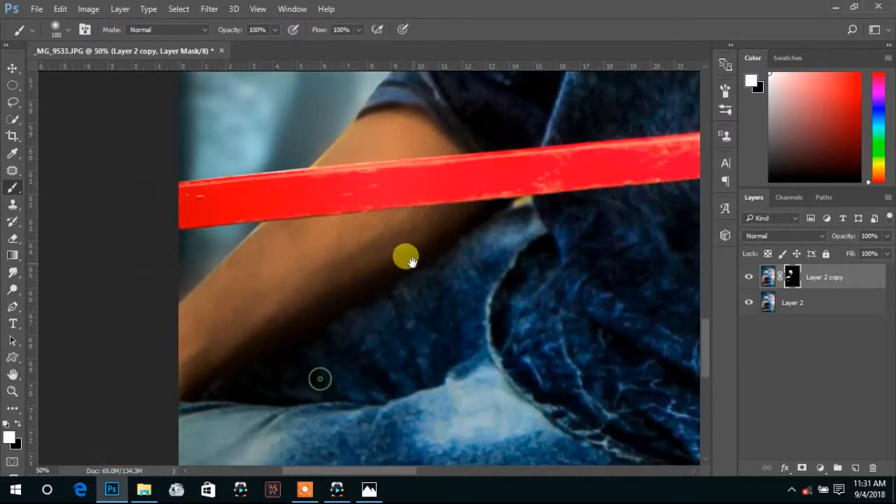
mouse_move(212, 238)
mouse_down()
mouse_move(123, 343)
mouse_move(119, 377)
mouse_move(207, 268)
mouse_up()
Examine the whole composite at reduced magnification to check the skin smoothing on the face and arms
alt+click(575, 218)
scroll(578, 221, down, 4)
drag(640, 167, 424, 326)
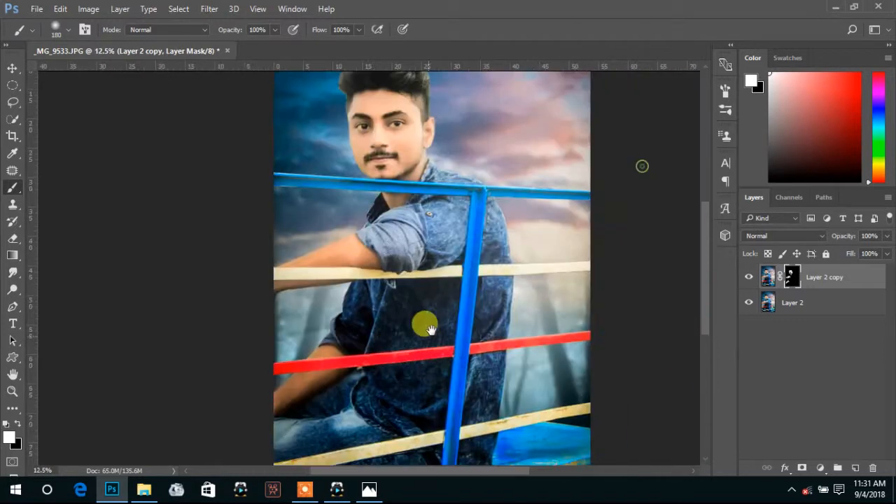
drag(435, 186, 441, 228)
scroll(479, 261, down, 2)
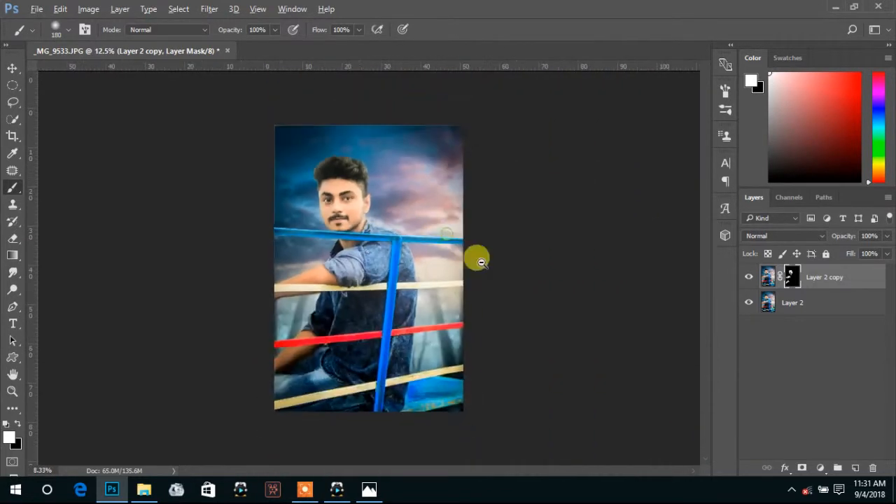
scroll(399, 277, up, 2)
scroll(401, 270, down, 2)
ctrl+click(450, 261)
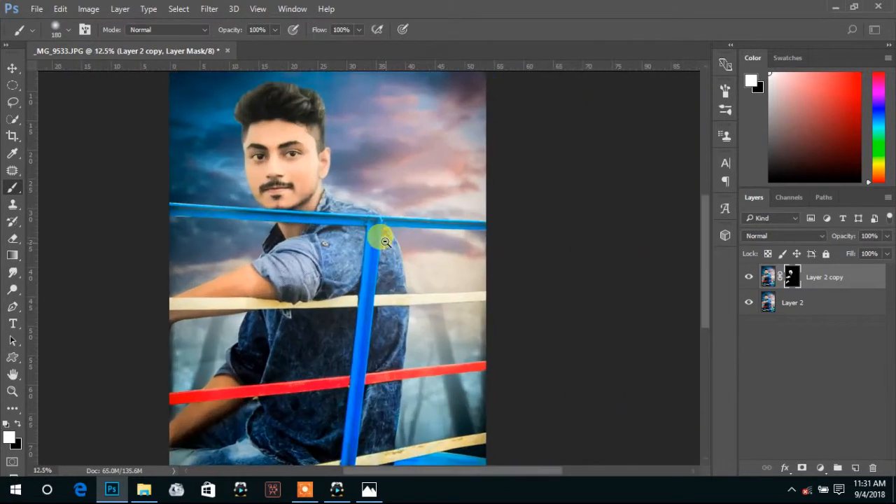
alt+click(384, 238)
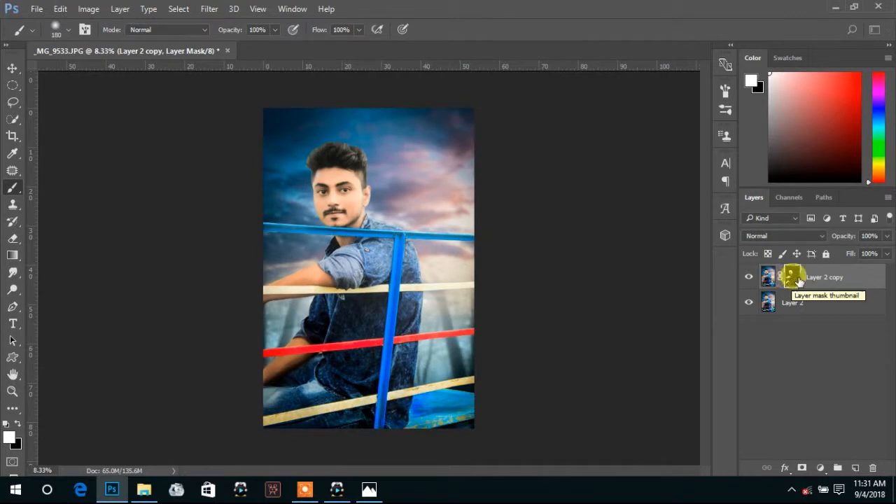
Merge Layer 2 copy with Layer 2 into a single layer and switch to the Move tool
click(805, 303)
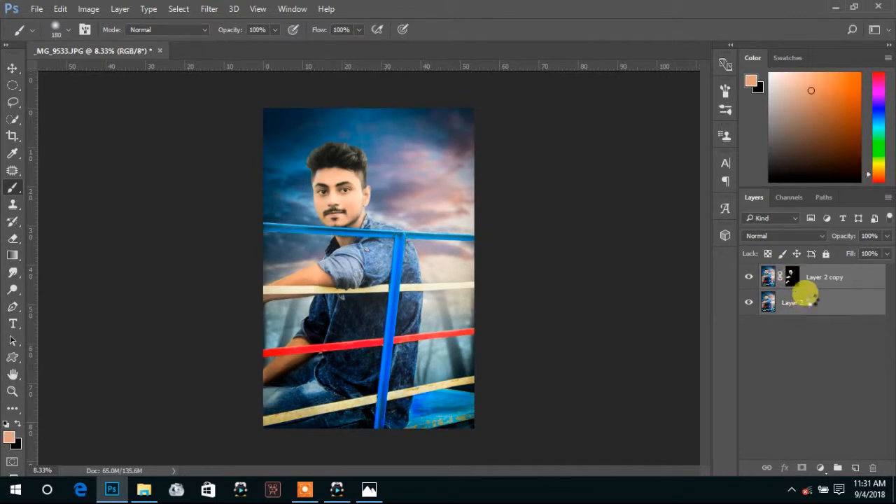
key(ctrl+e)
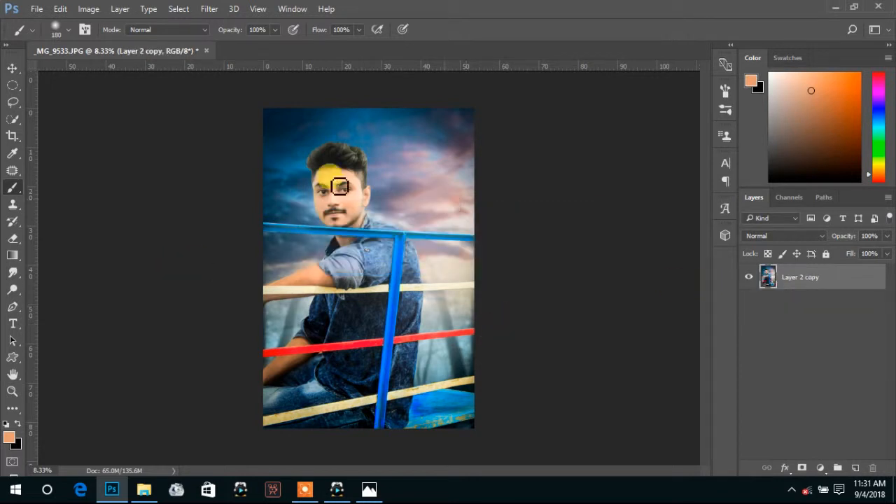
click(12, 68)
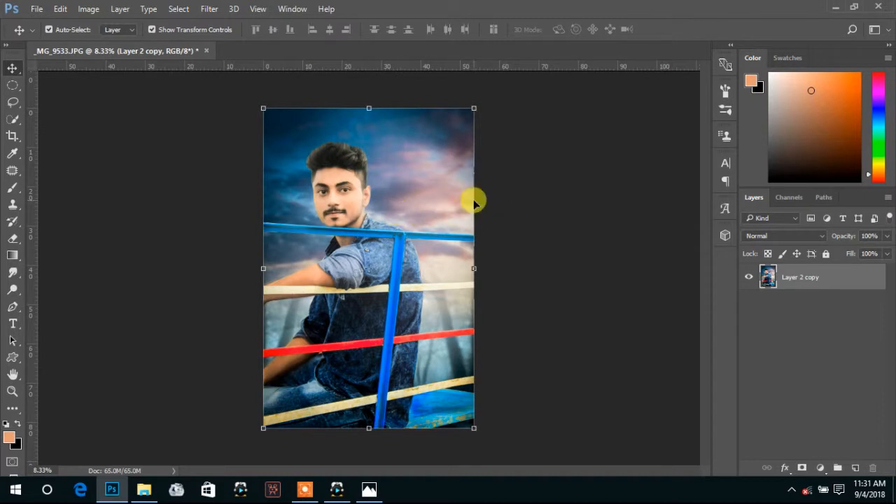
Add a Color Lookup adjustment layer above the merged image and load 2Strip.look as its 3DLUT file
click(819, 468)
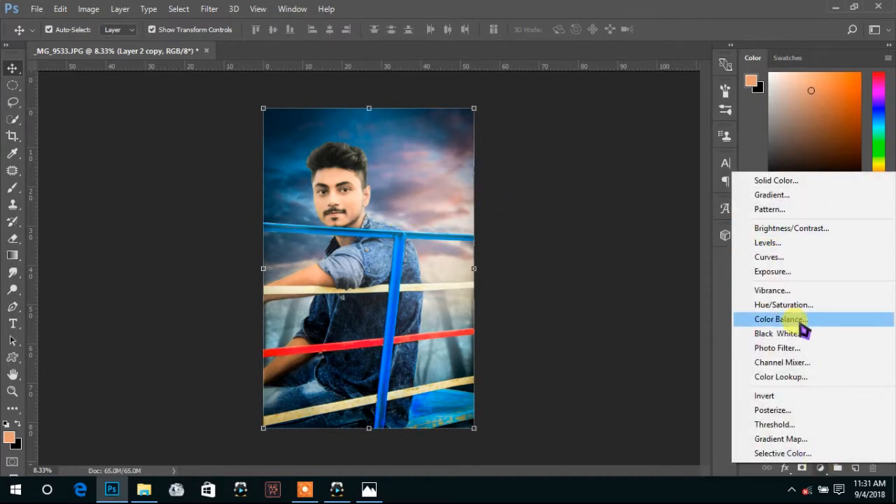
click(794, 377)
click(615, 200)
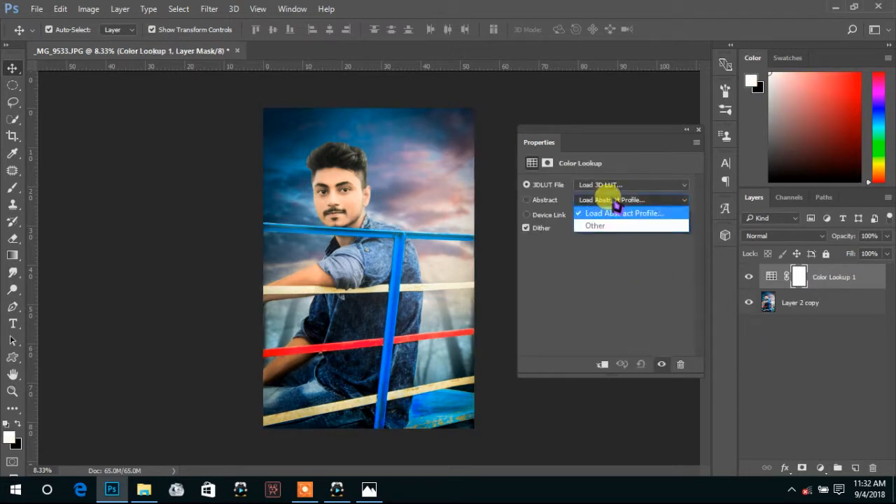
click(609, 185)
click(647, 185)
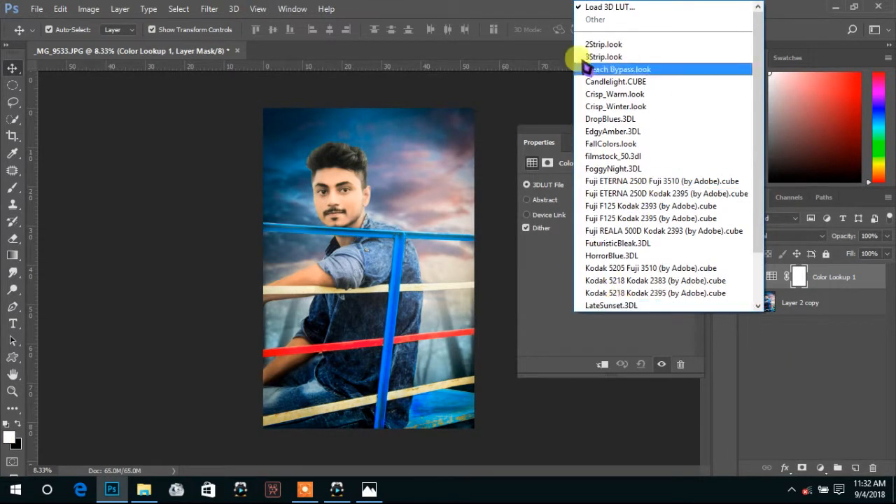
click(590, 46)
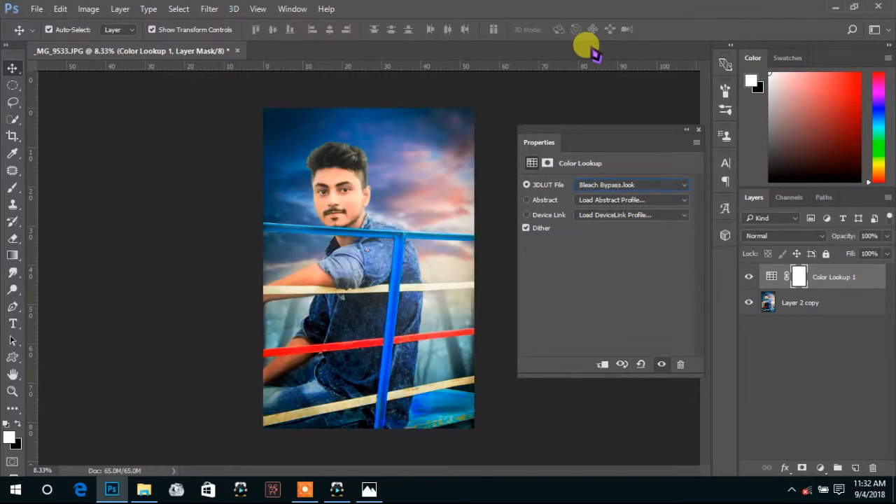
Try the 3DLUT looks one after another on the image, through Crisp_Winter, DropBlues and FallColors to the Kodak 5218 files
key(Down)
key(Down)
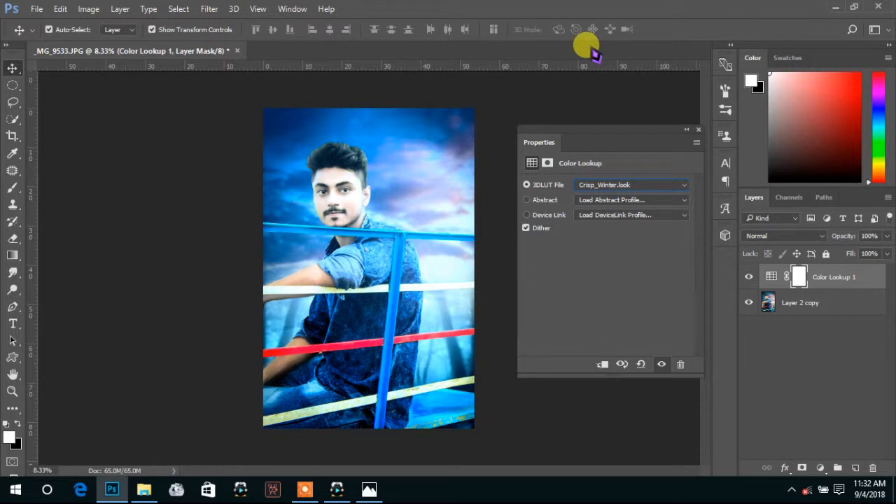
key(Down)
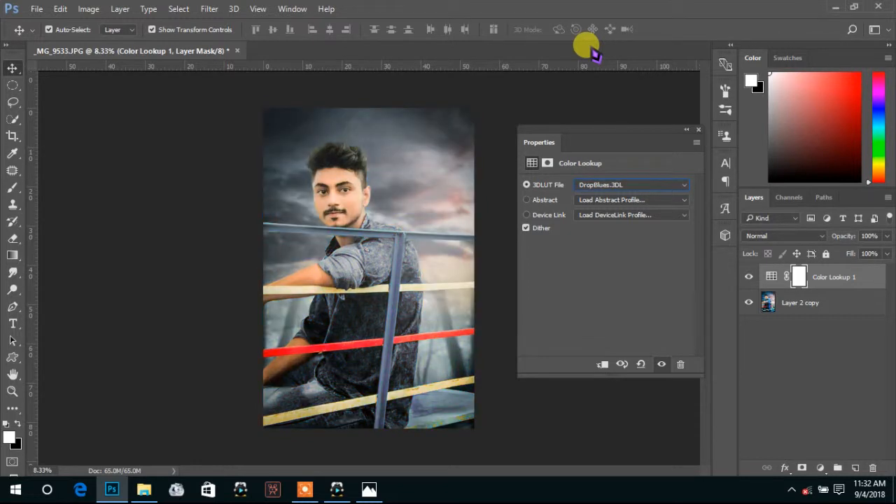
key(Down)
key(Down)
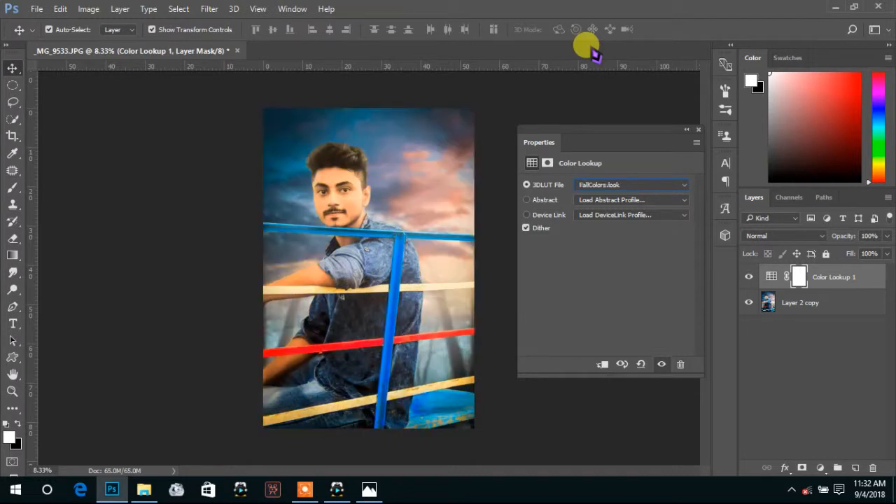
key(Down)
key(Down)
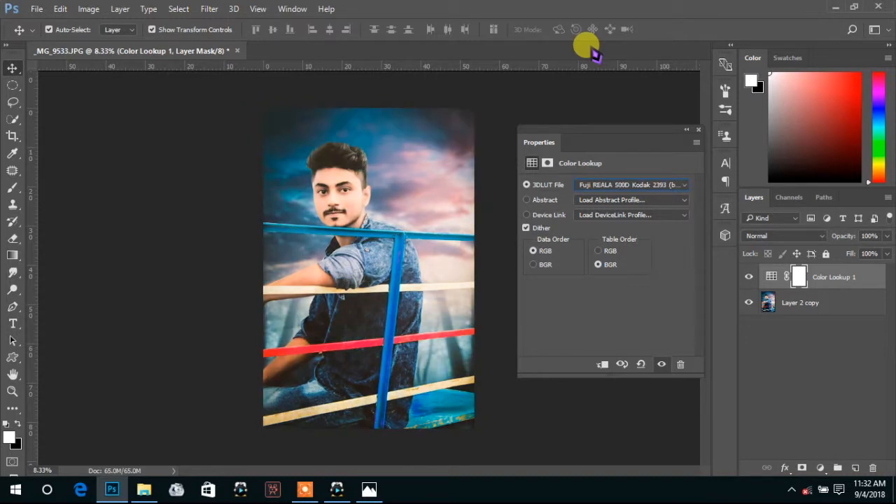
key(Down)
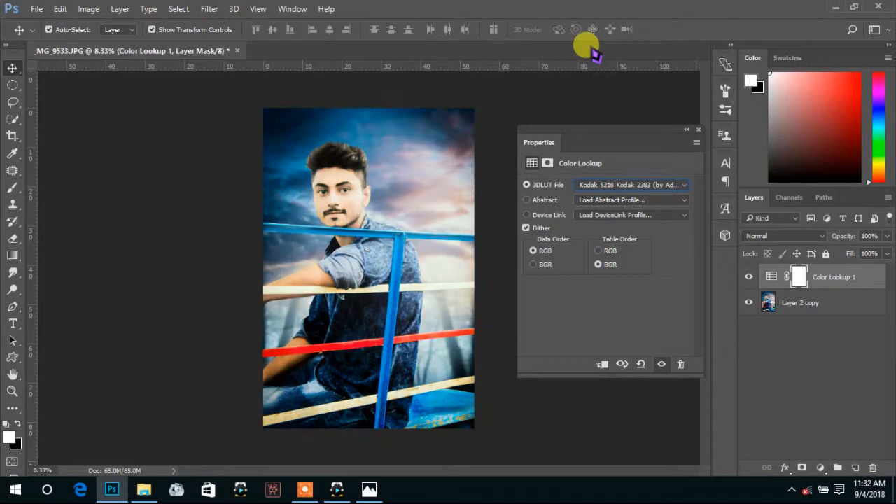
key(Down)
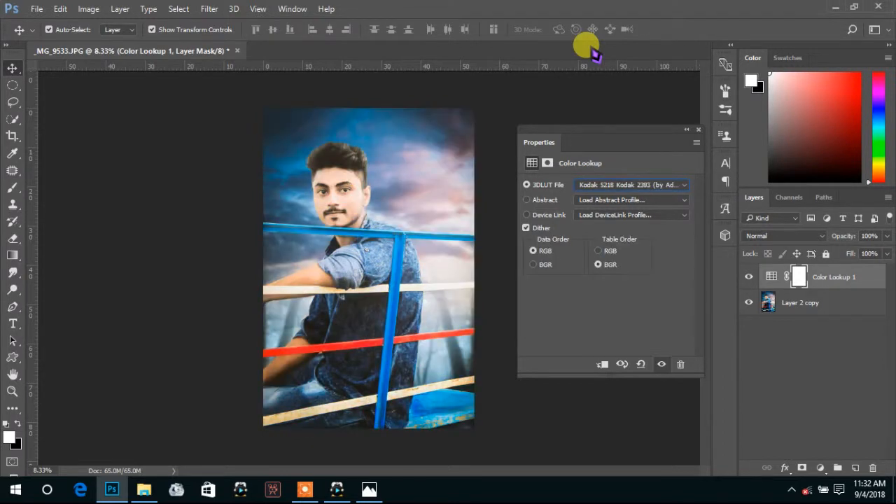
Go back through the 3DLUT looks, choose Crisp_Winter.look for Color Lookup 1 and close its properties
key(Up)
key(Up)
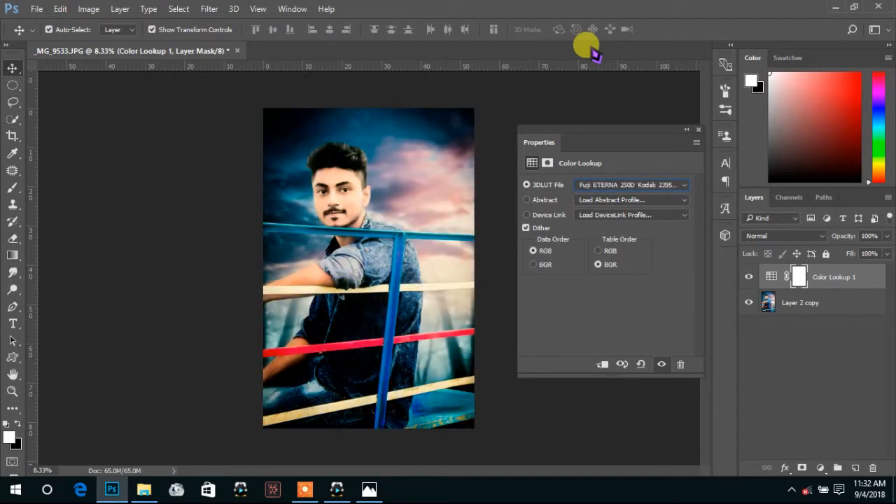
key(Up)
key(Up)
key(Up)
key(Up)
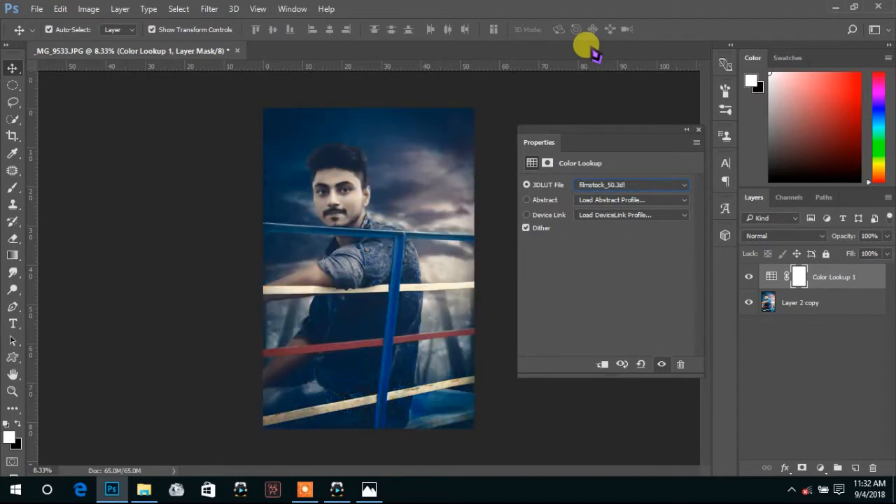
key(Up)
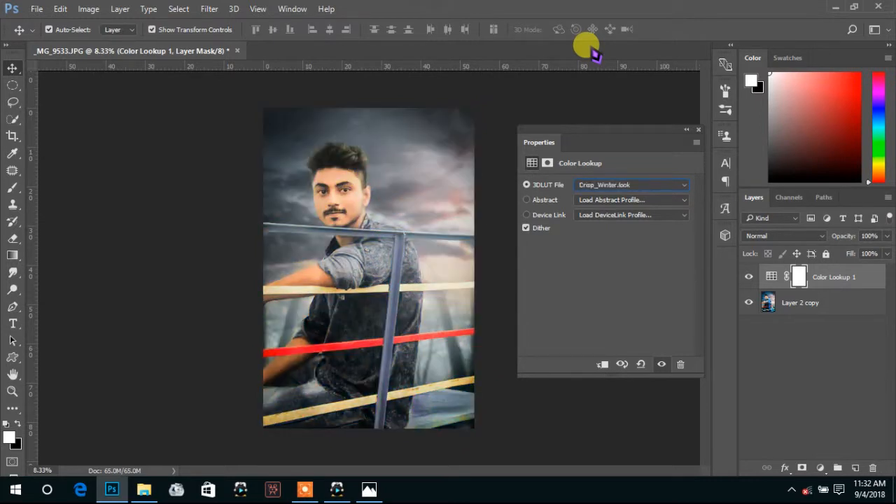
click(697, 130)
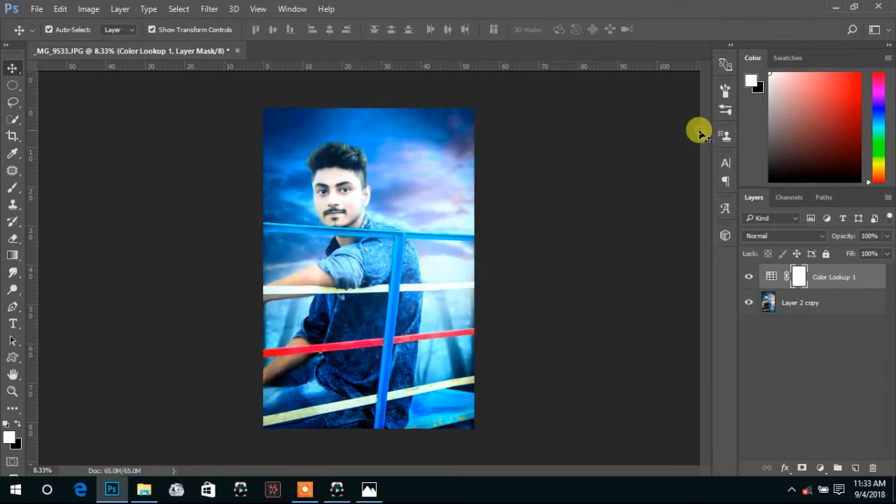
Reduce Color Lookup 1 to 41% opacity and 36% fill, and select the Abstract option in its properties
drag(832, 238, 808, 238)
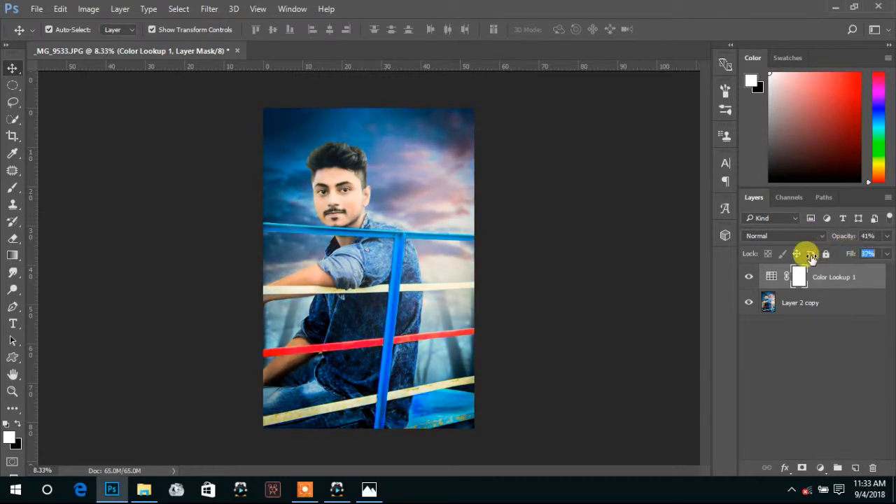
double_click(771, 277)
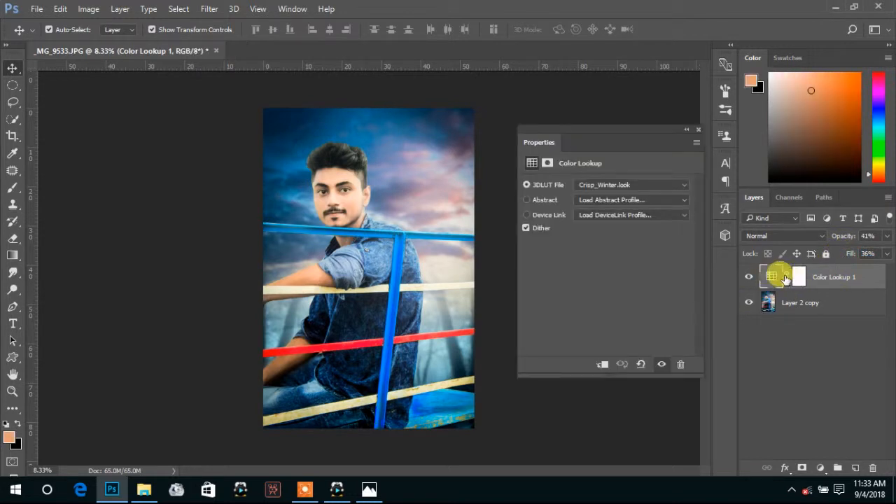
click(528, 201)
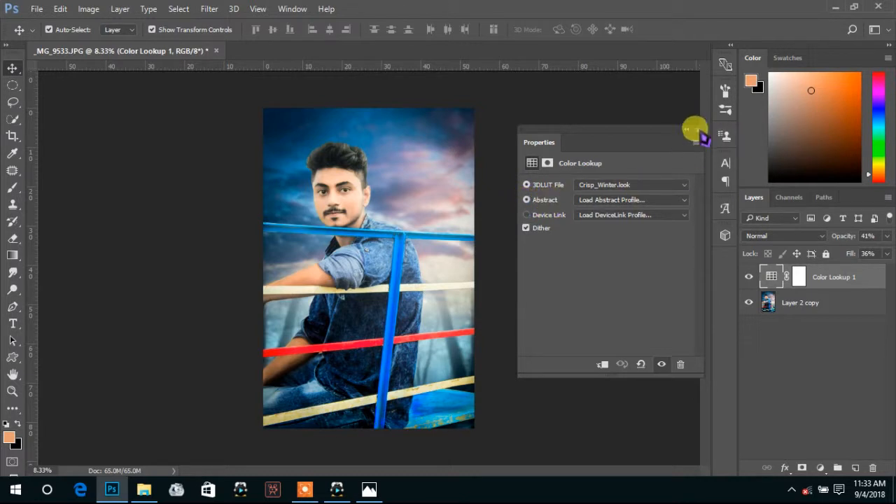
click(546, 200)
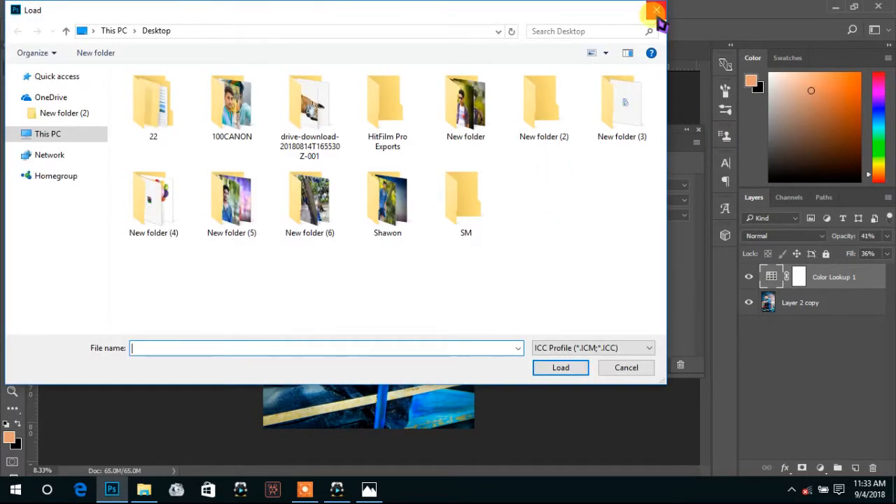
click(627, 367)
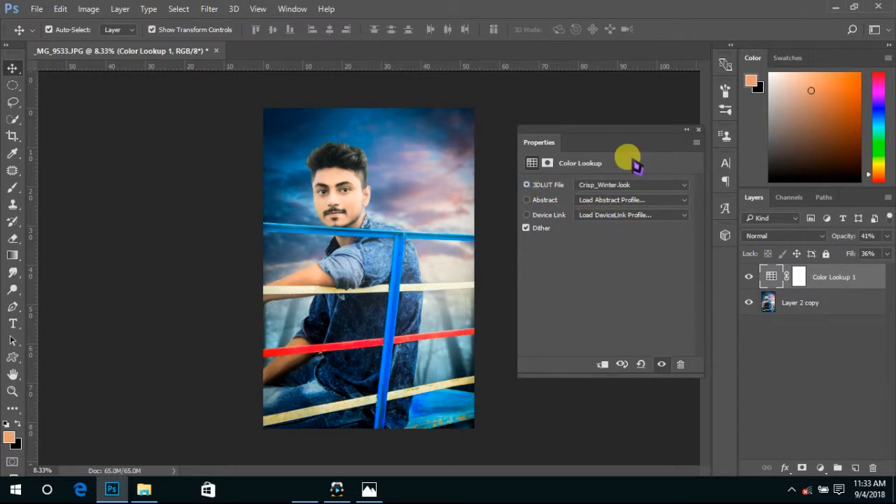
click(699, 133)
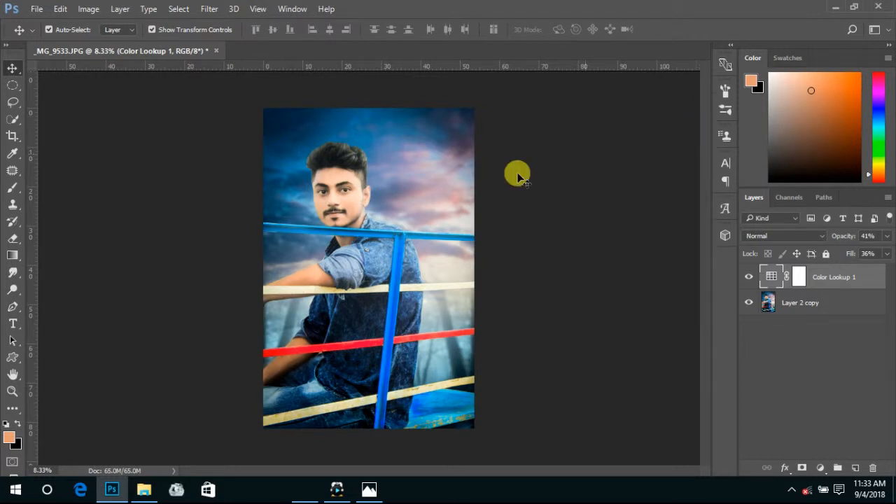
Raise Color Lookup 1's opacity to 55% and compare the image with the layer hidden and shown
click(623, 298)
click(749, 277)
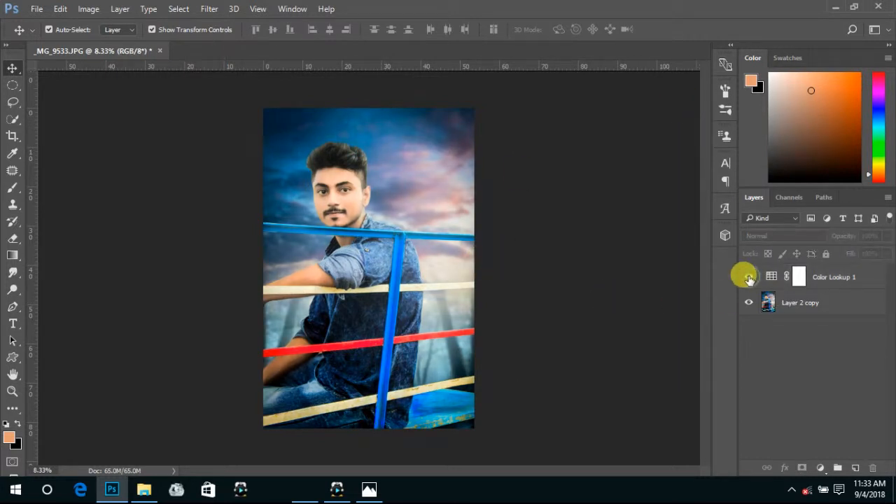
click(749, 277)
click(797, 277)
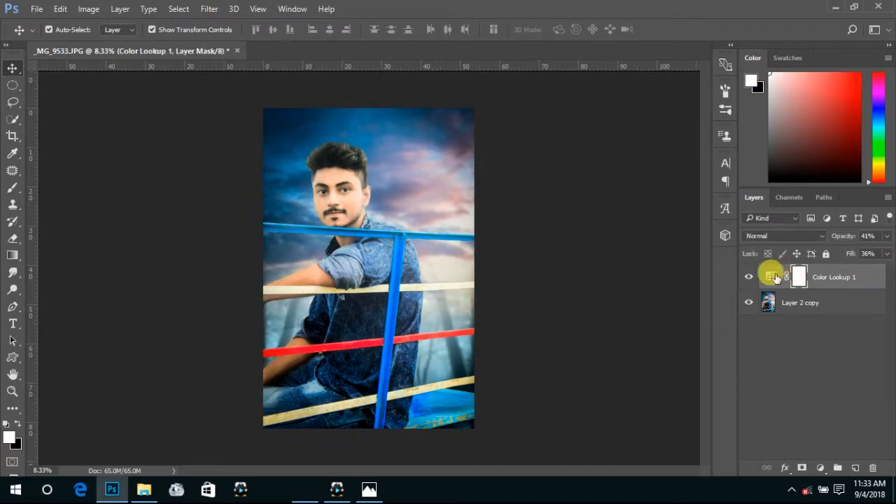
drag(843, 239, 860, 239)
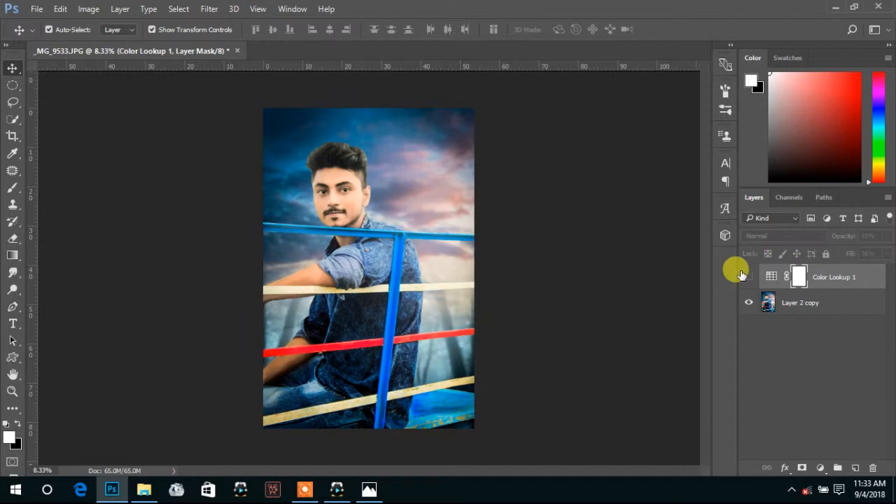
click(743, 276)
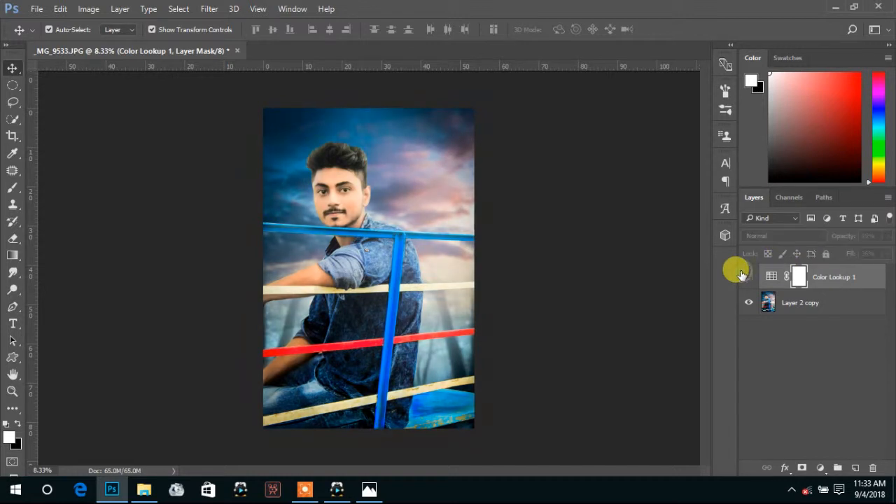
Merge Color Lookup 1 with Layer 2 copy into a single layer
ctrl+click(802, 304)
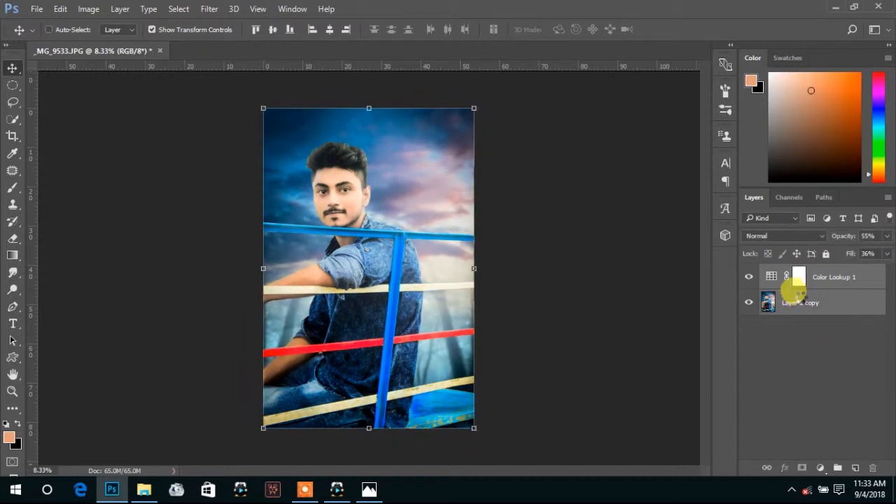
key(ctrl+e)
click(35, 9)
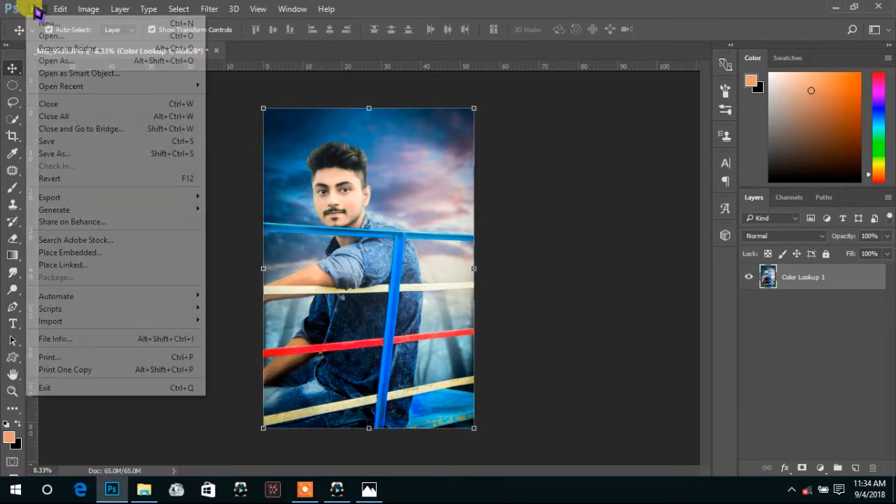
click(467, 159)
Place the signature logo from the Photo (E:) drive, scaled to about 673%, in the image's upper-right corner
click(143, 489)
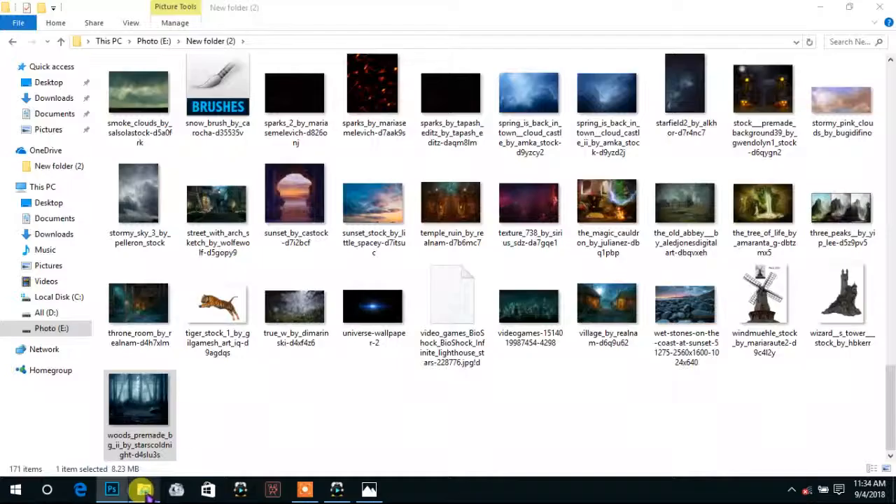
click(51, 329)
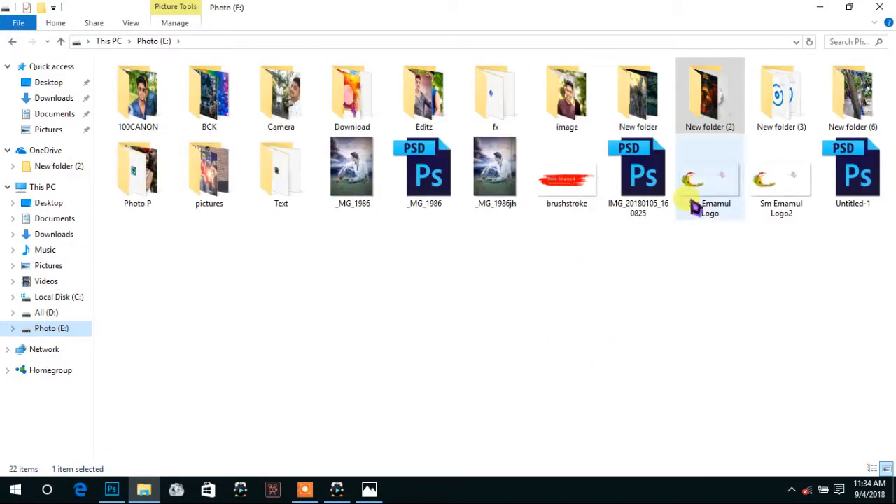
drag(706, 196, 444, 133)
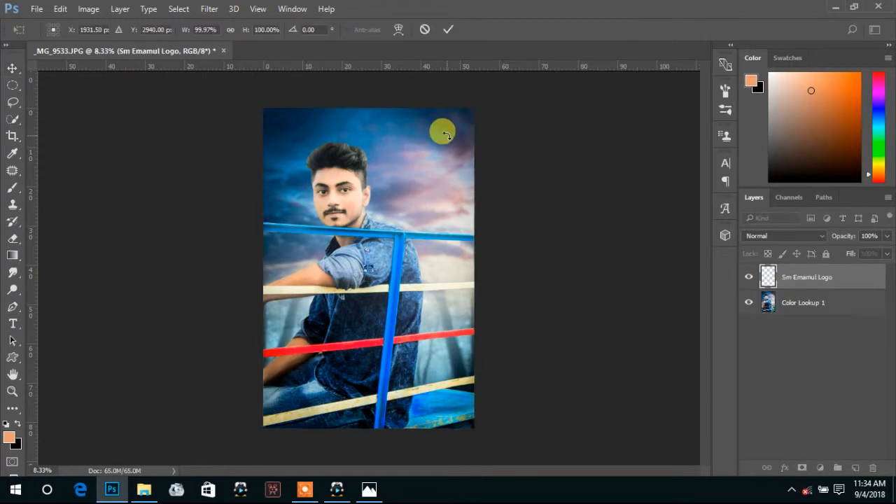
drag(375, 264, 429, 130)
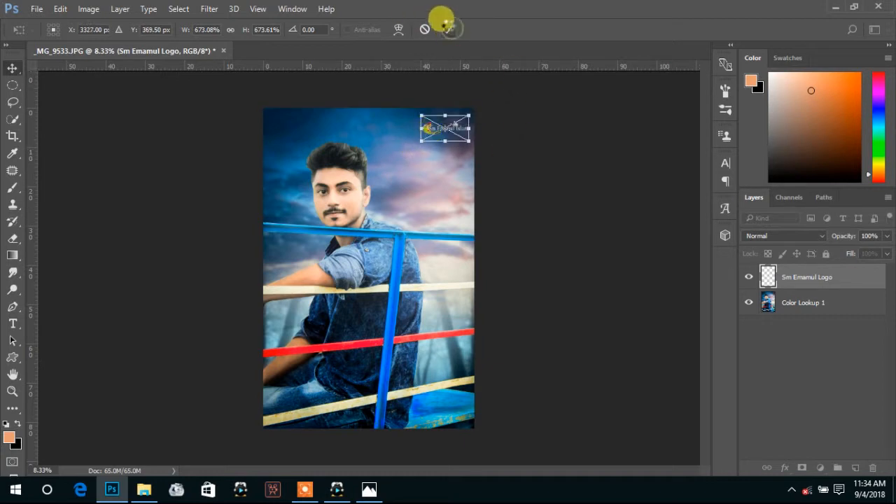
click(448, 29)
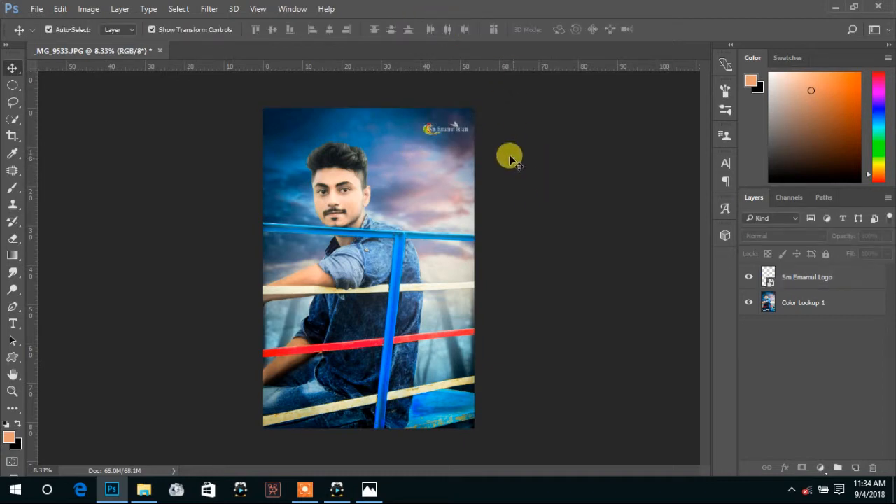
Move the signature logo to the upper-left corner of the image, above the man's head, using Free Transform
scroll(508, 154, up, 4)
click(480, 184)
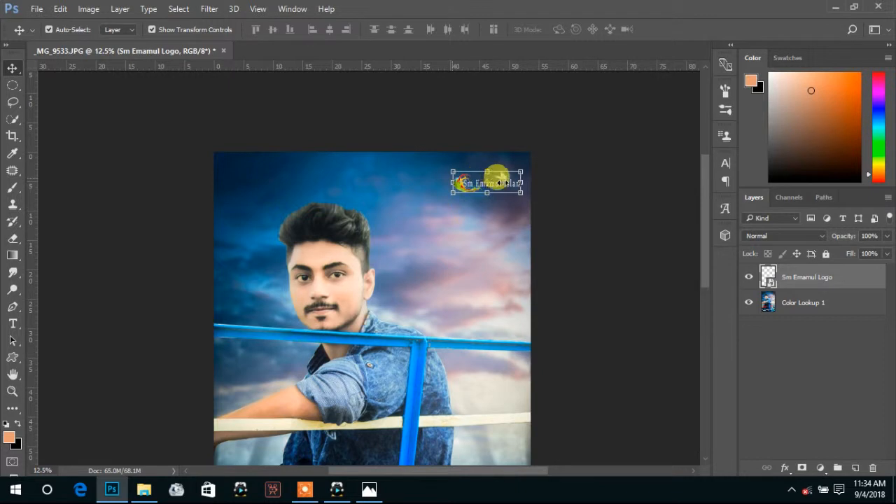
key(ctrl+t)
drag(464, 180, 233, 192)
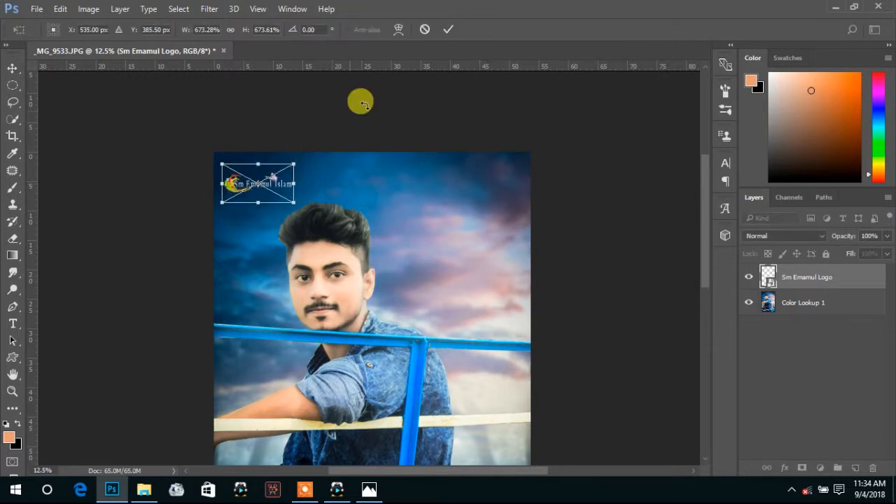
click(448, 29)
click(591, 180)
alt+click(289, 168)
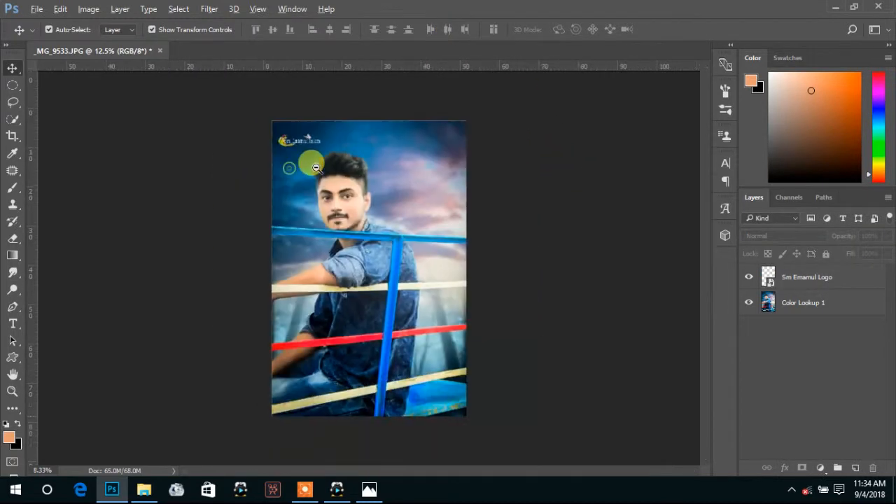
scroll(412, 154, up, 1)
scroll(453, 159, down, 1)
scroll(444, 160, up, 1)
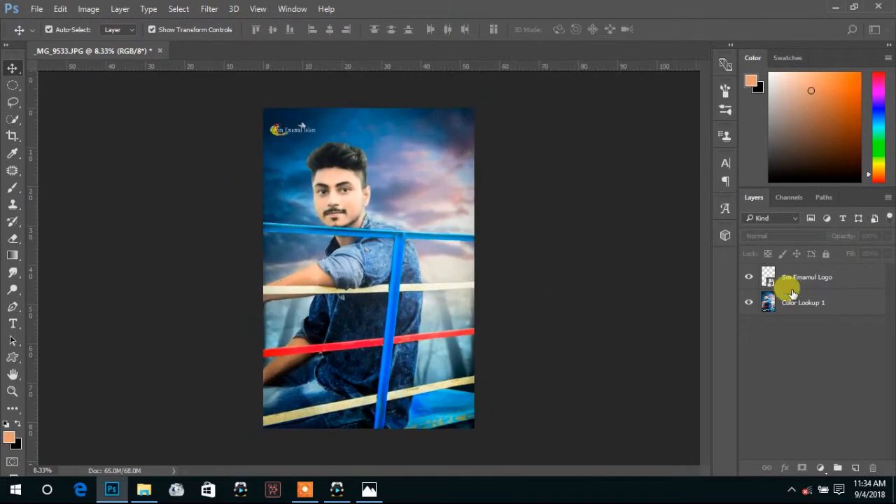
Merge the logo layer with the Color Lookup 1 image layer
click(769, 280)
ctrl+click(787, 303)
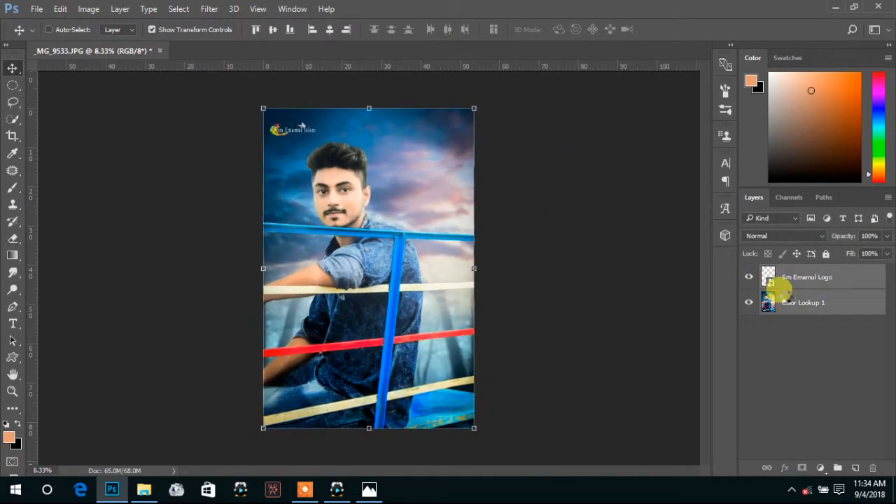
key(ctrl+e)
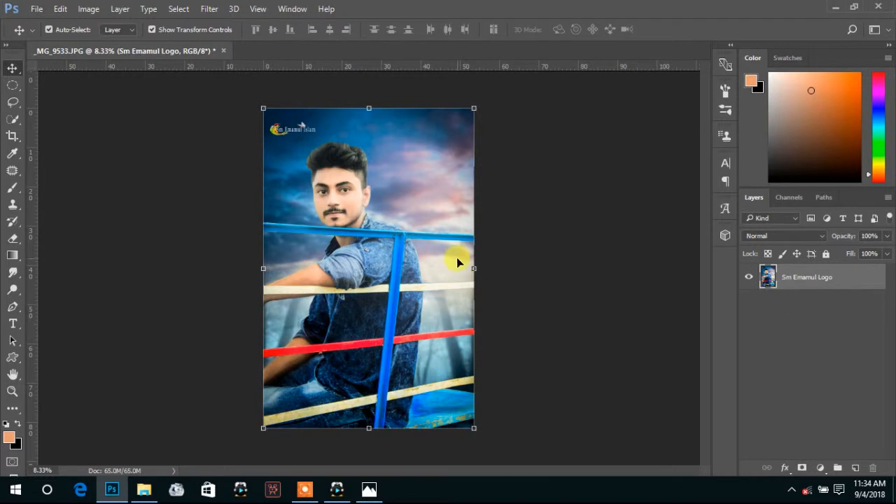
Save the finished image to the Desktop as a JPEG with Maximum quality 12 and the Baseline ("Standard") format
click(38, 8)
click(74, 153)
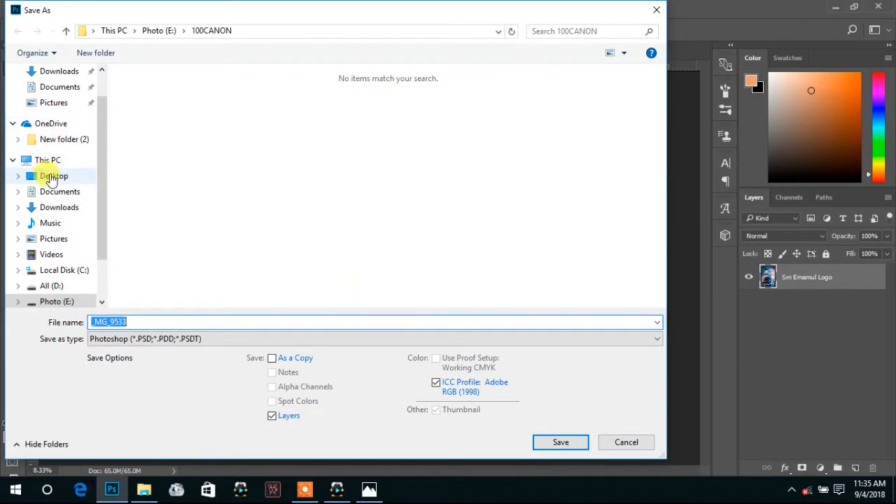
click(53, 176)
click(236, 338)
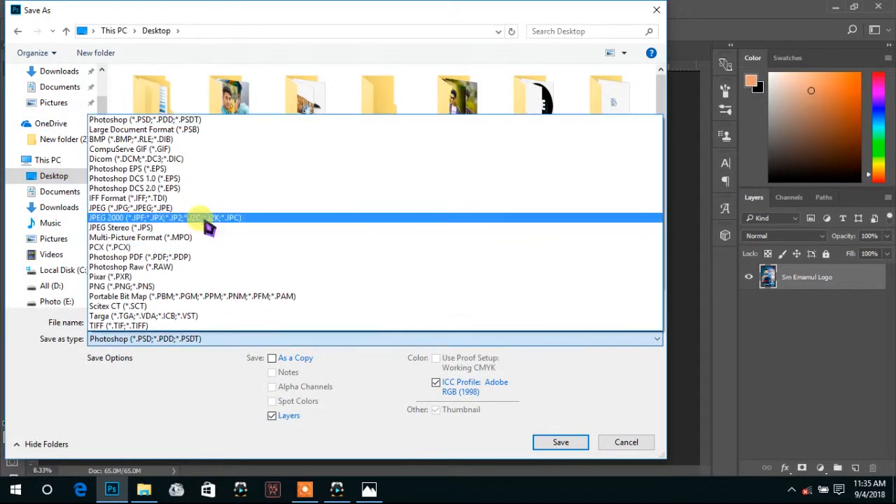
click(210, 208)
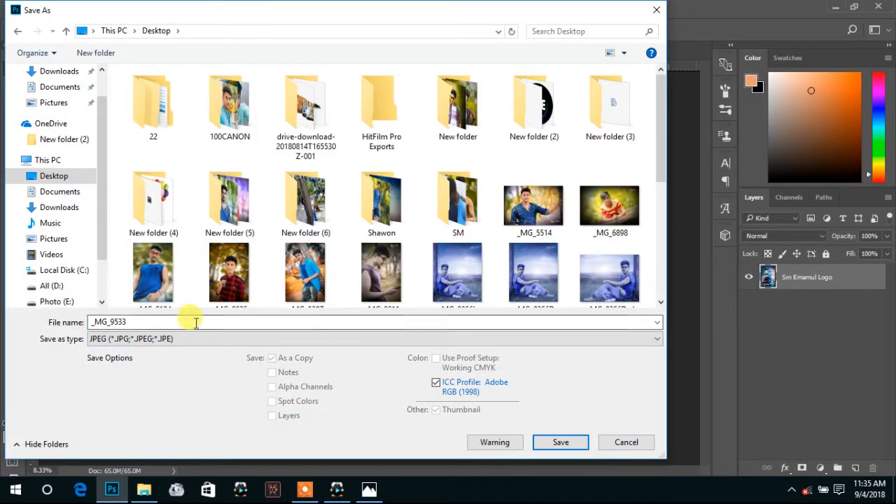
click(561, 442)
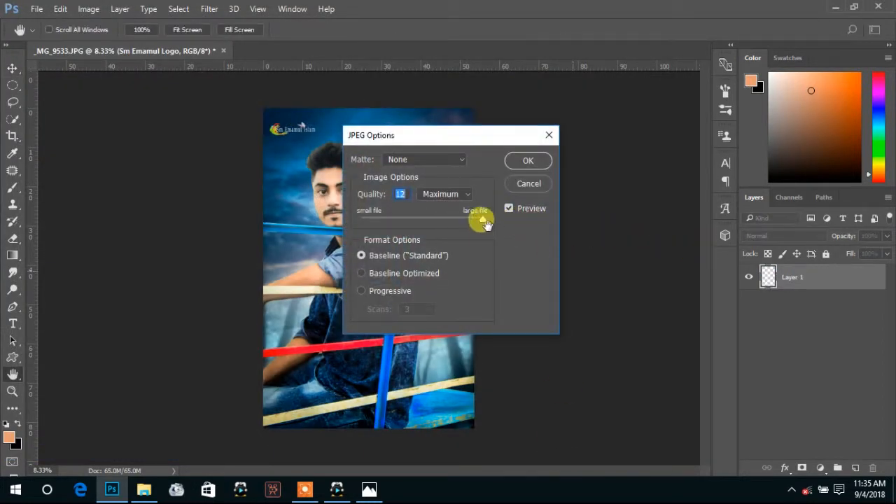
click(527, 160)
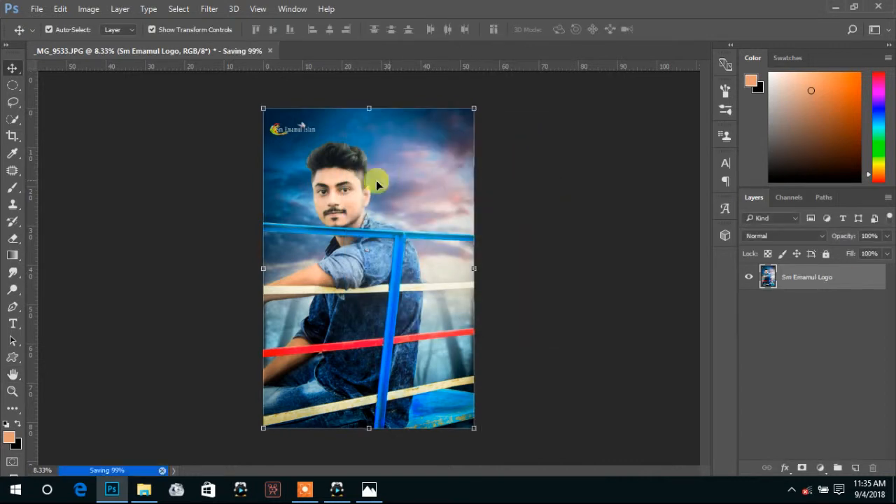